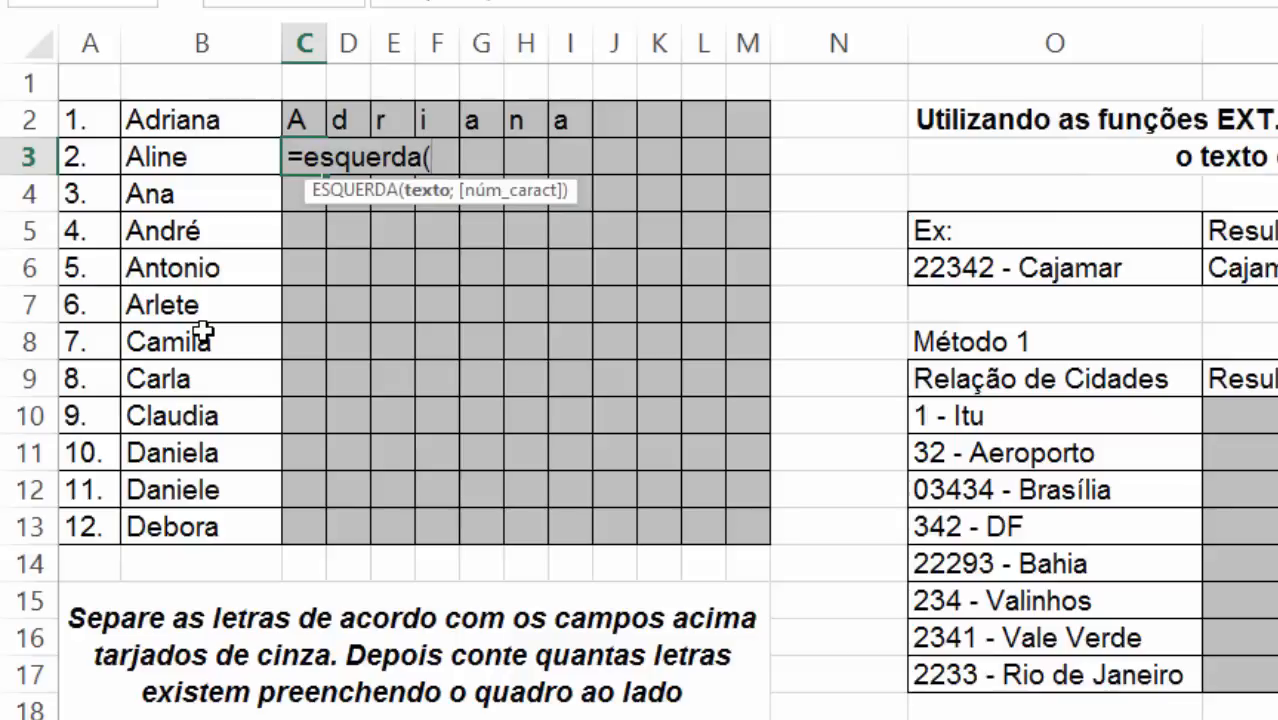
Complete the ESQUERDA formula in C3 so it extracts 1 character from B3.
click(236, 161)
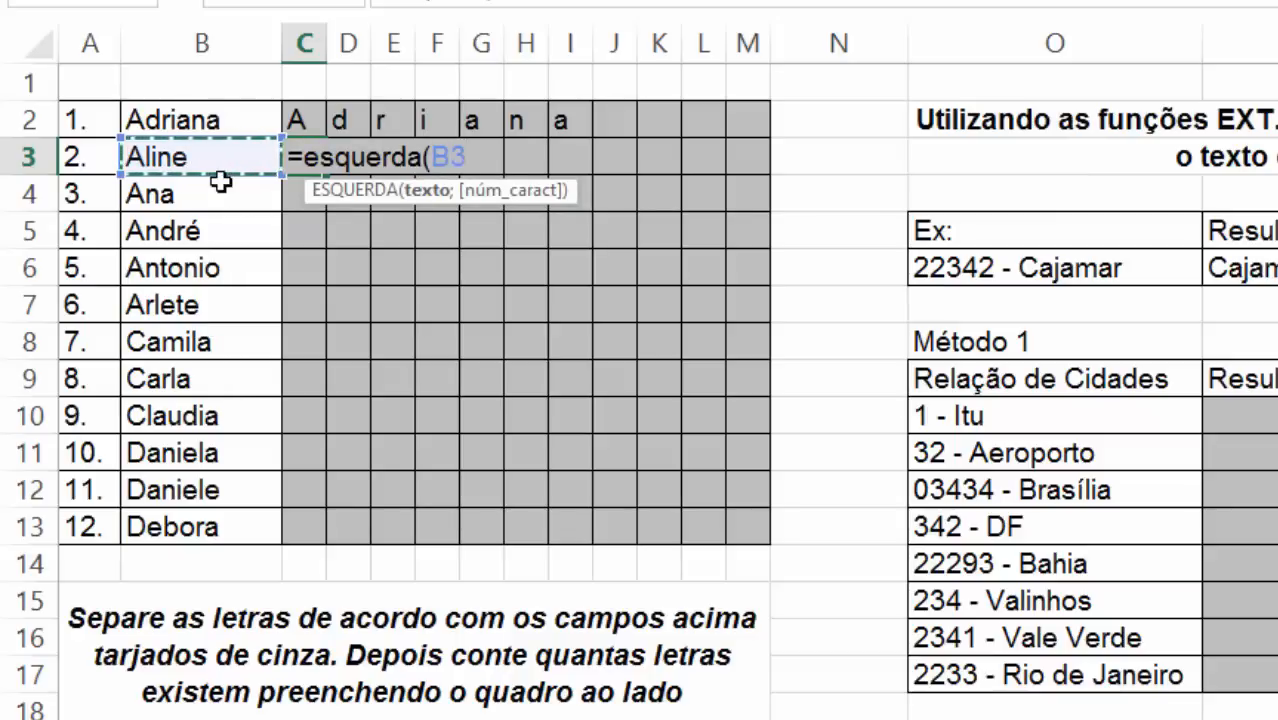
text(;)
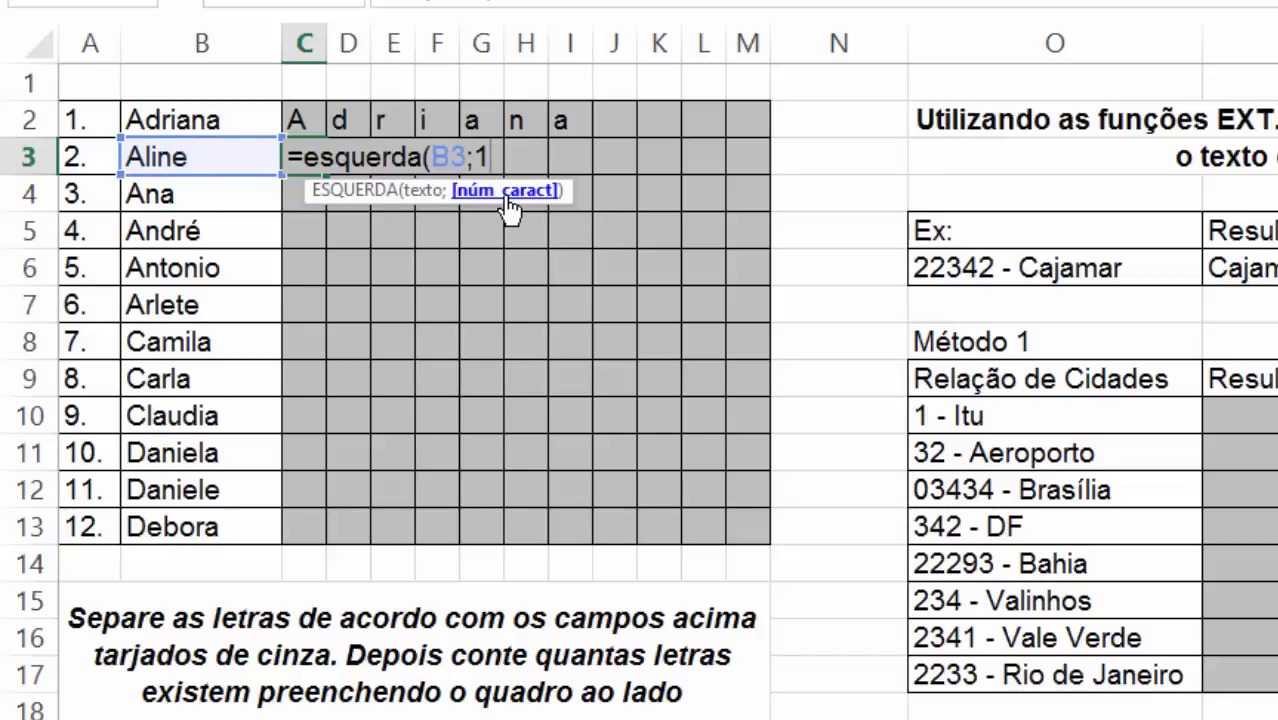
text(1))
key(Return)
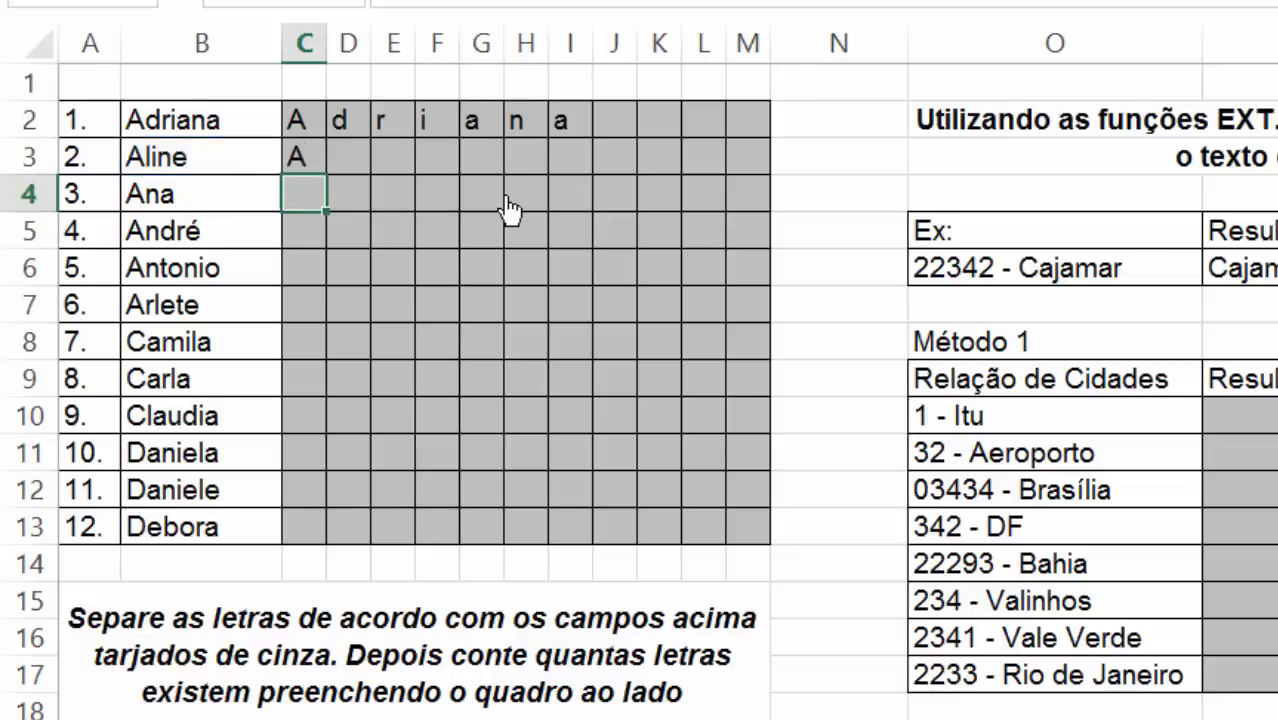
click(320, 155)
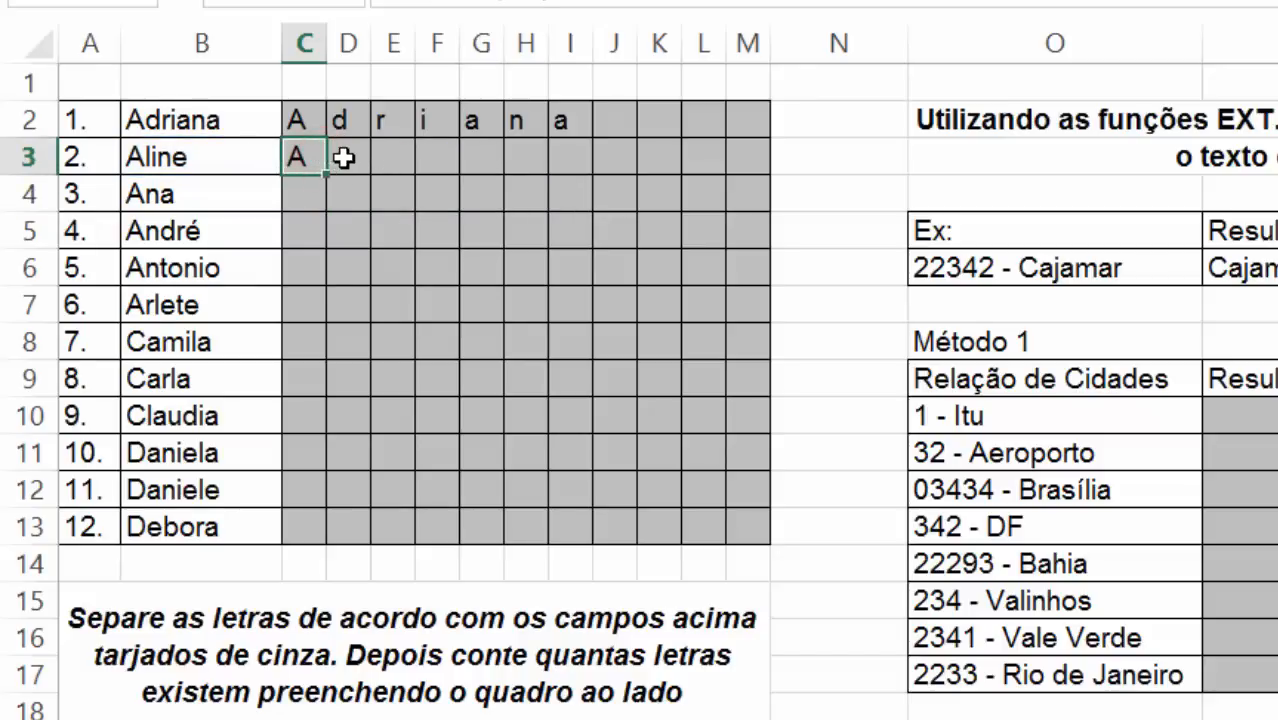
Extract the second letter of the name into D3 with the formula =EXT.TEXTO(B3;2;1).
click(344, 157)
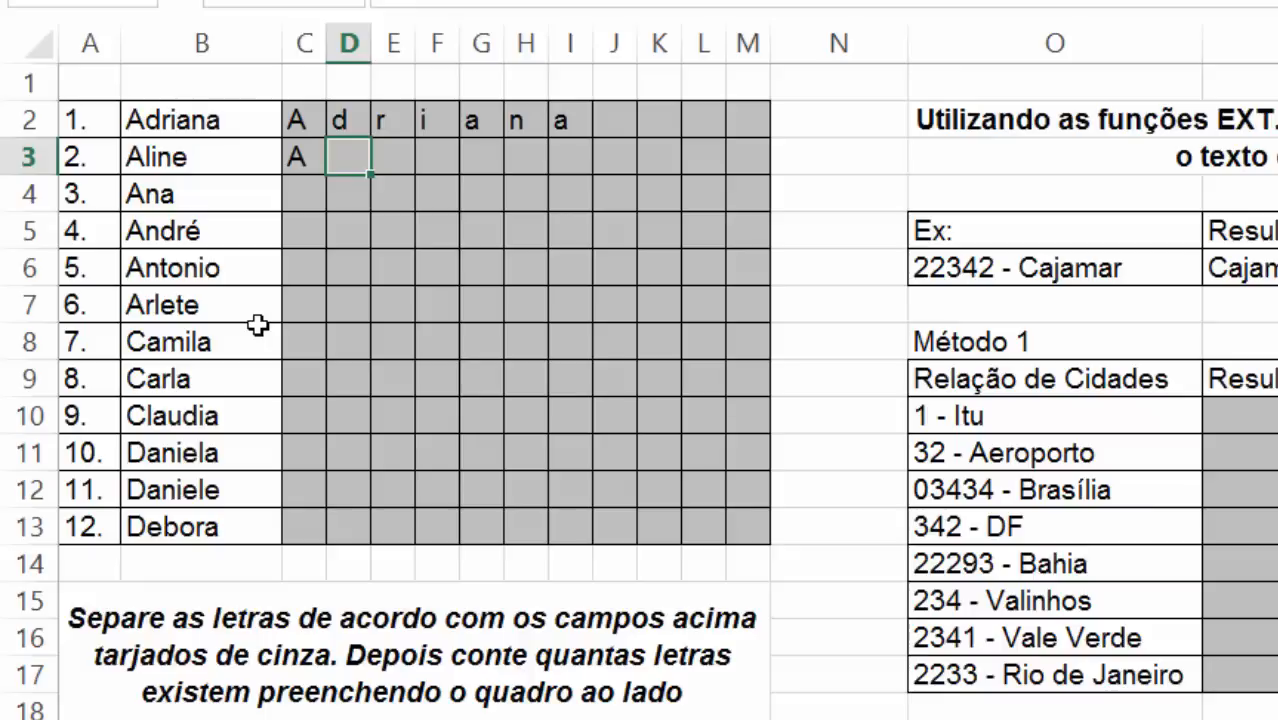
text(=ext)
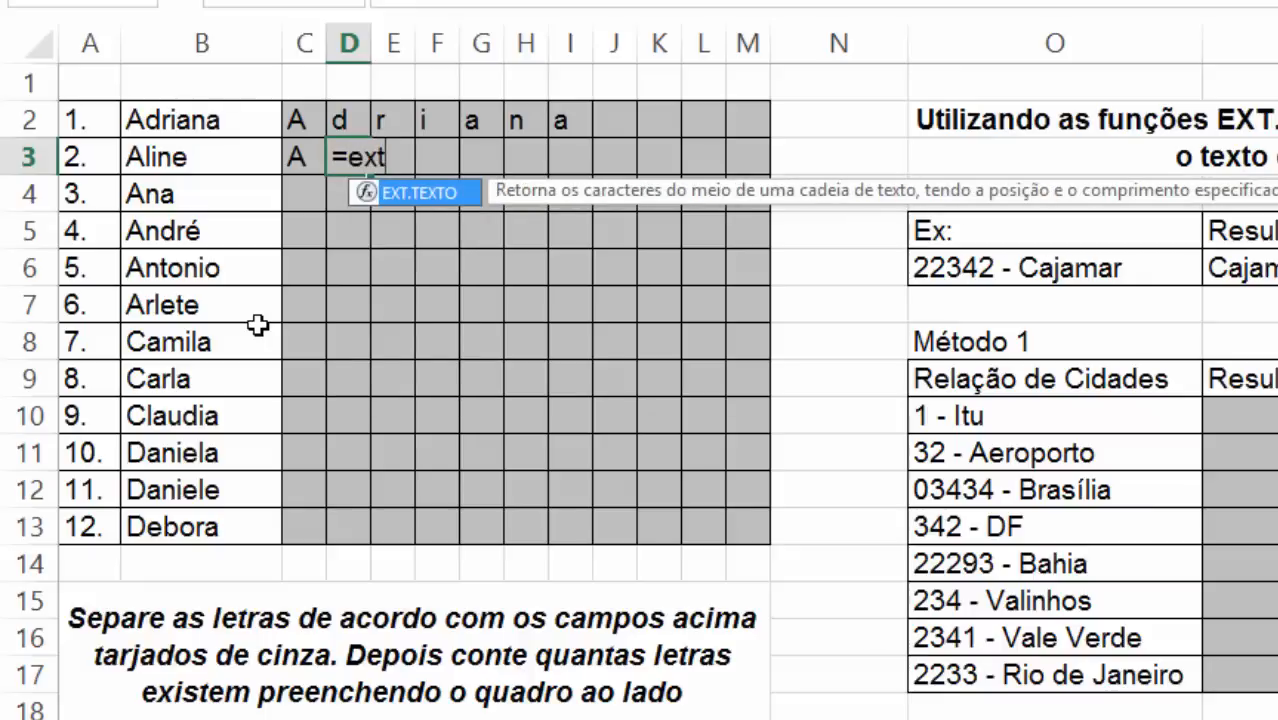
text(.texto)
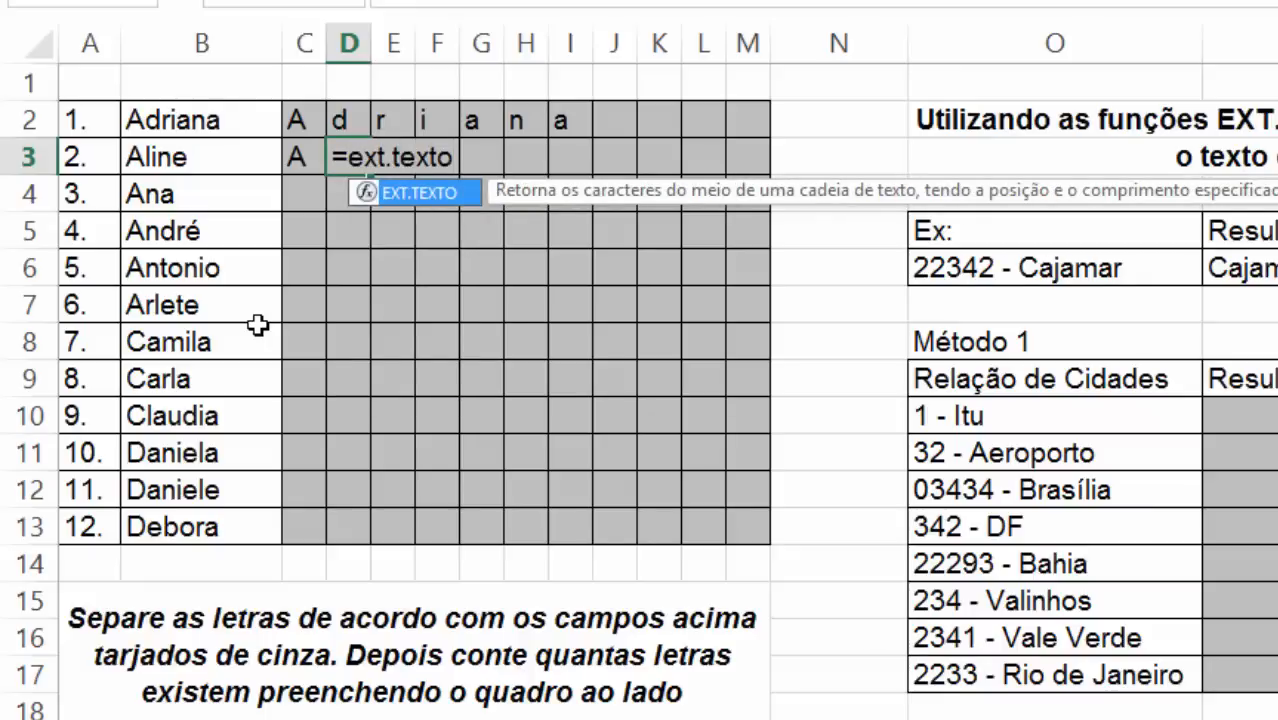
text(()
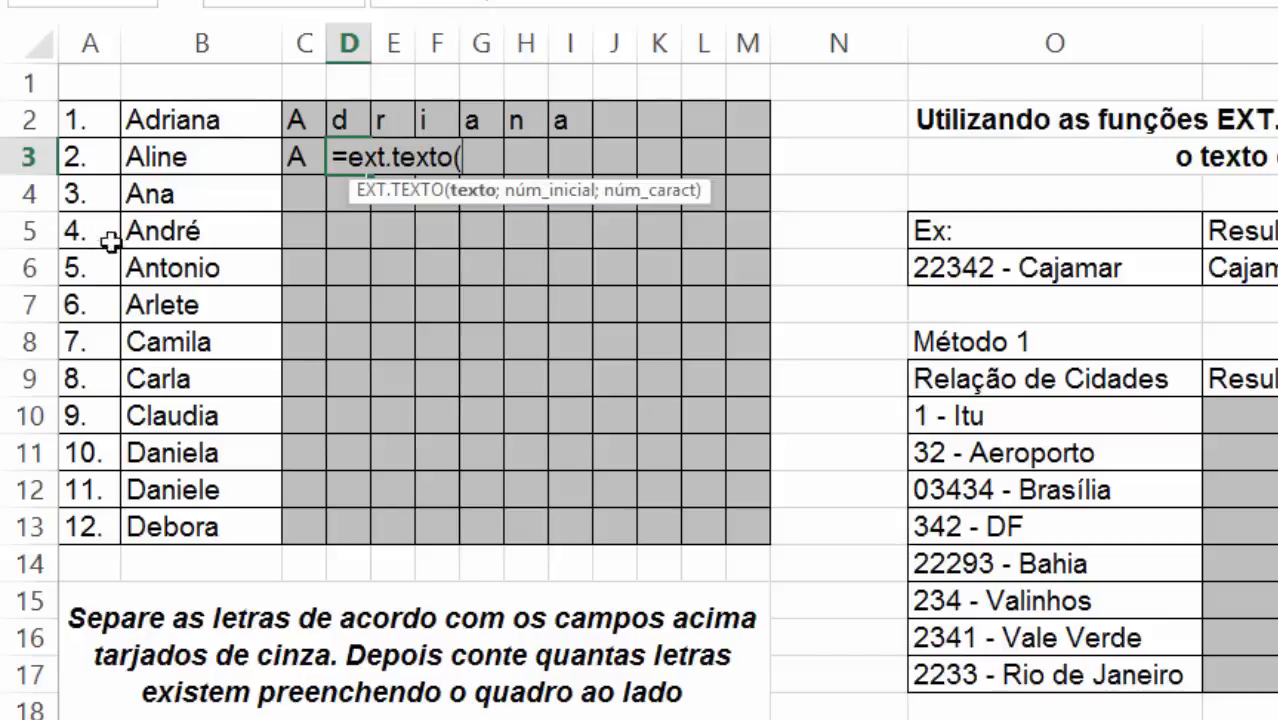
click(255, 157)
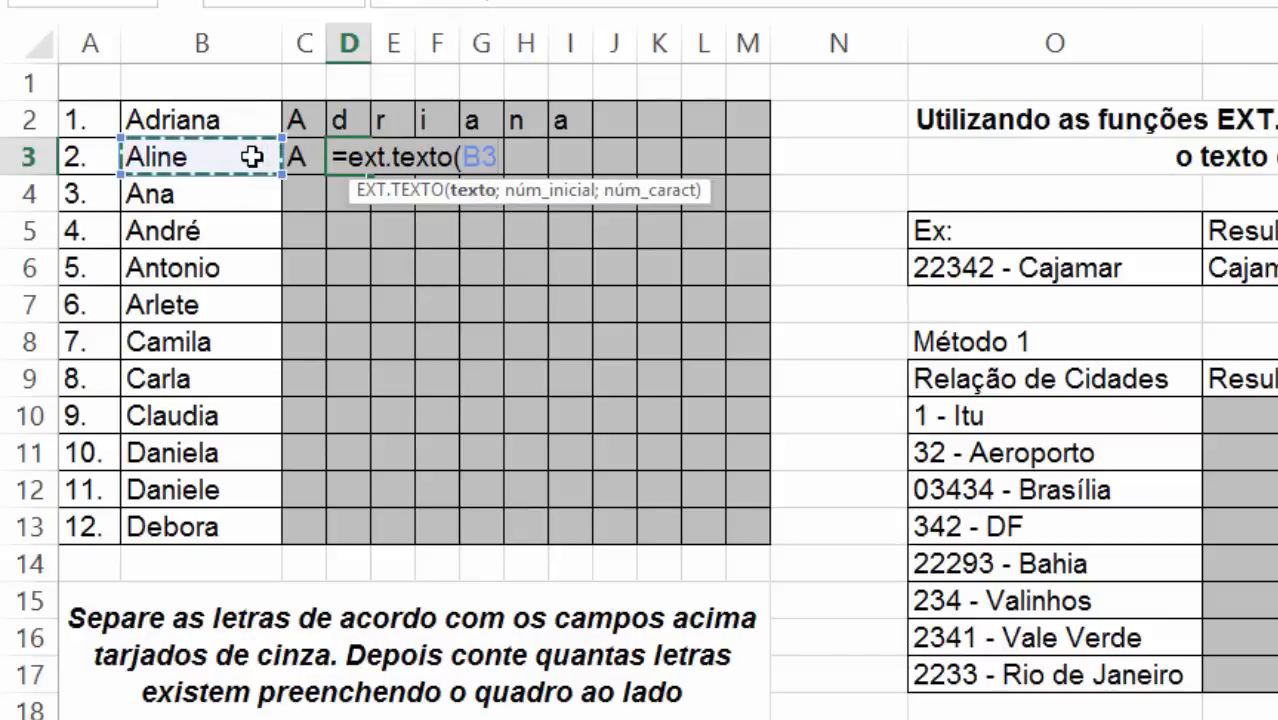
text(;2)
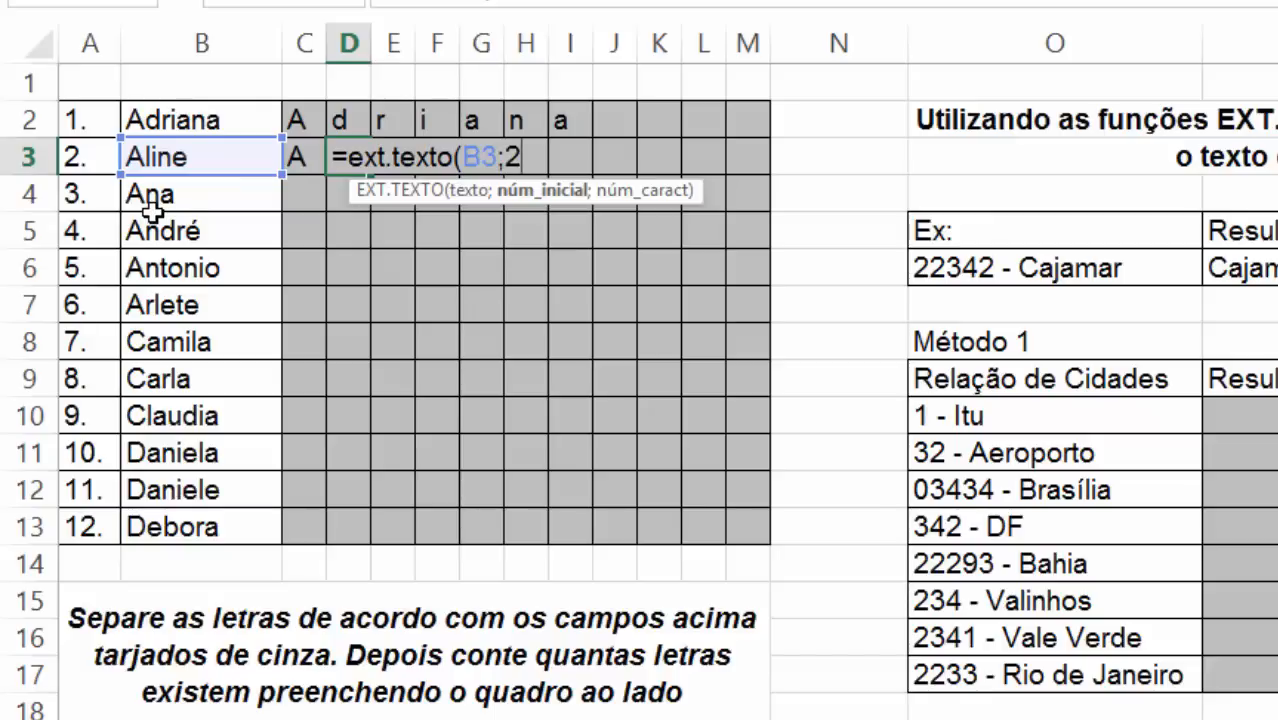
text(;)
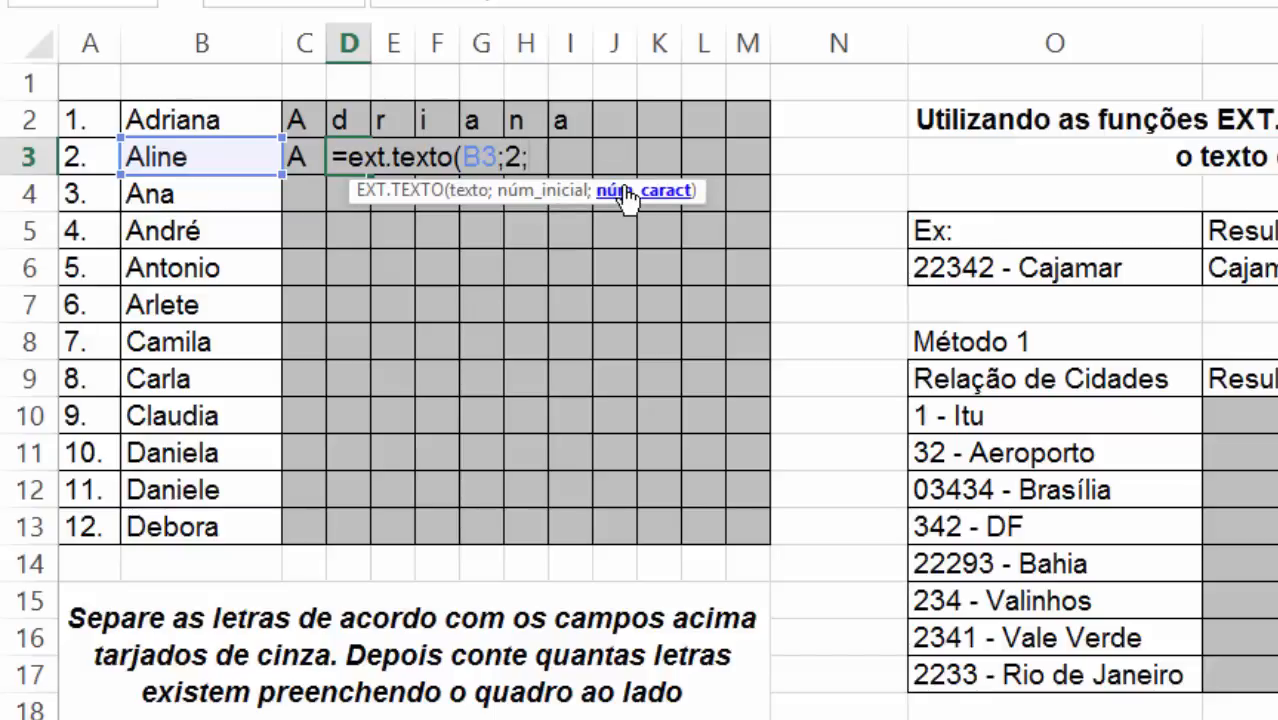
text(1))
key(Return)
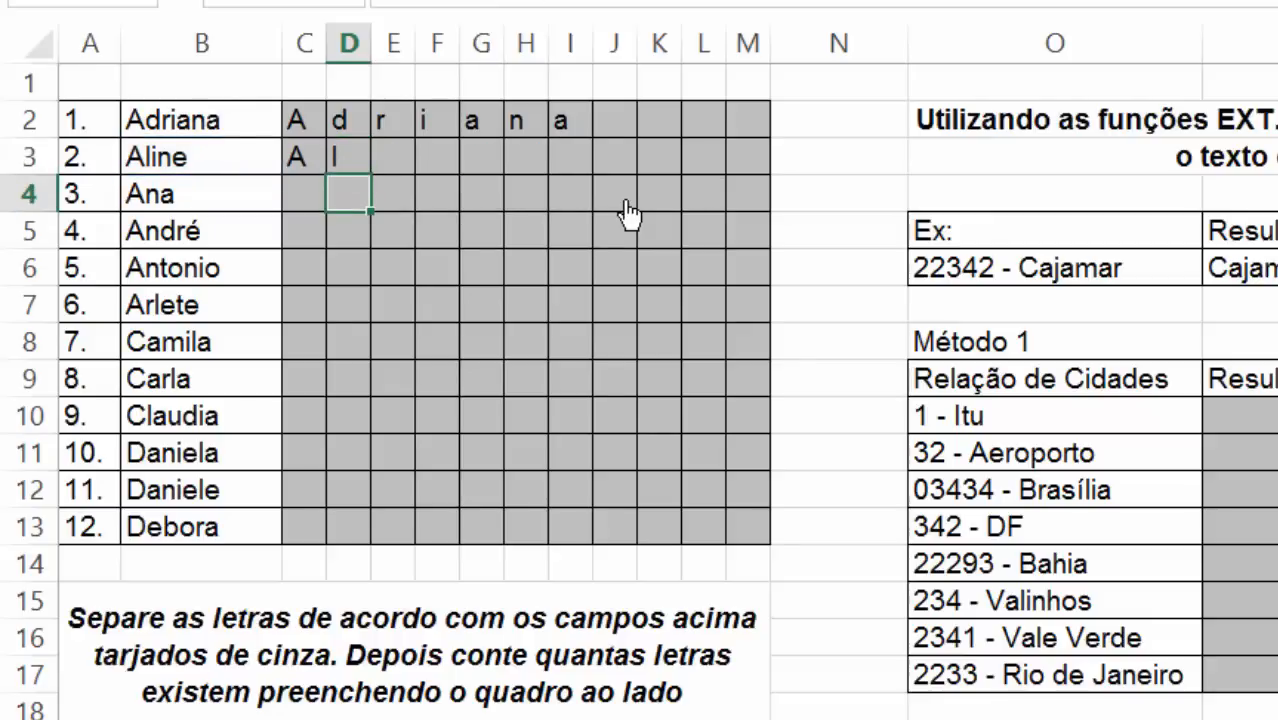
Extract the third letter of the name into E3 with the formula =EXT.TEXTO(B3;3;1).
click(391, 163)
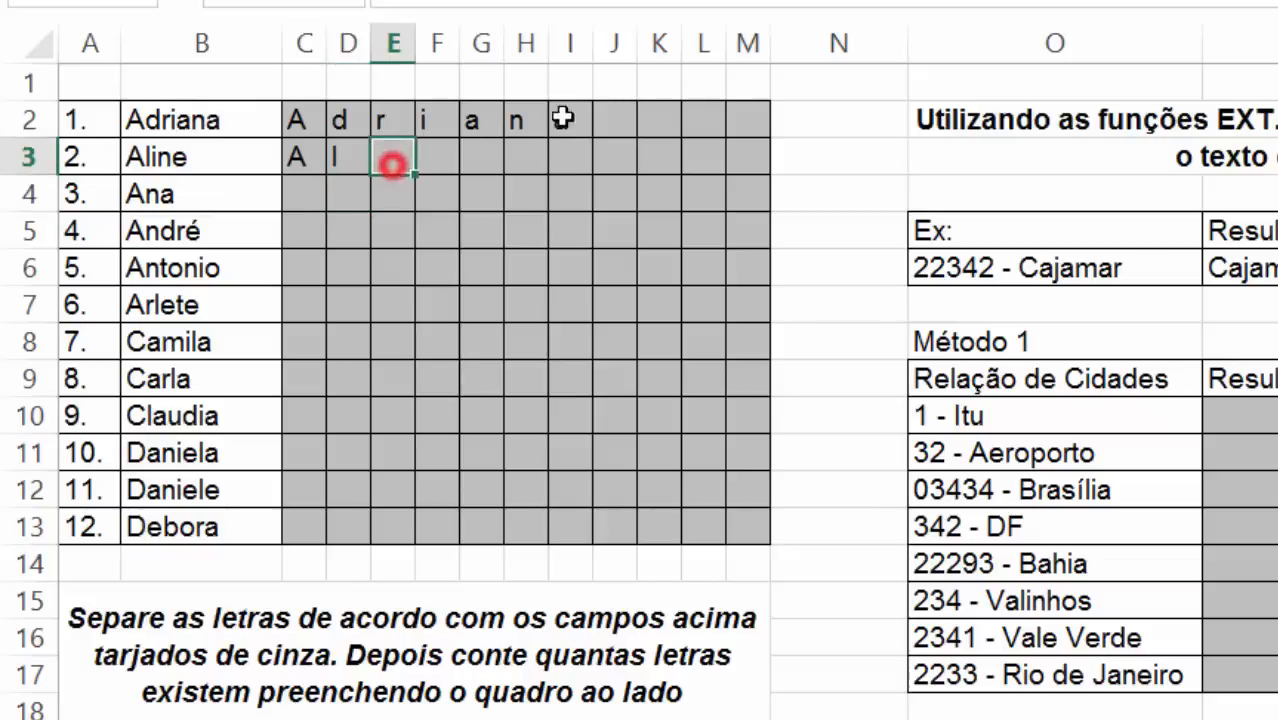
text(=e)
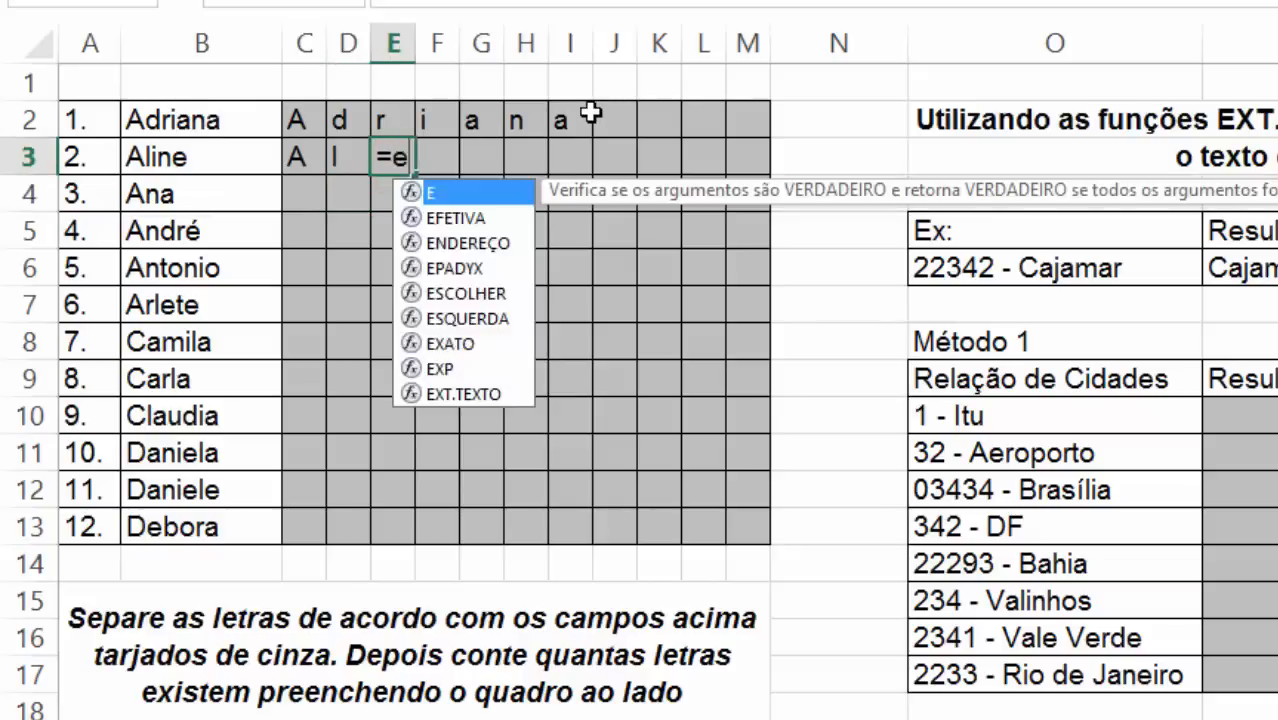
text(xt.text)
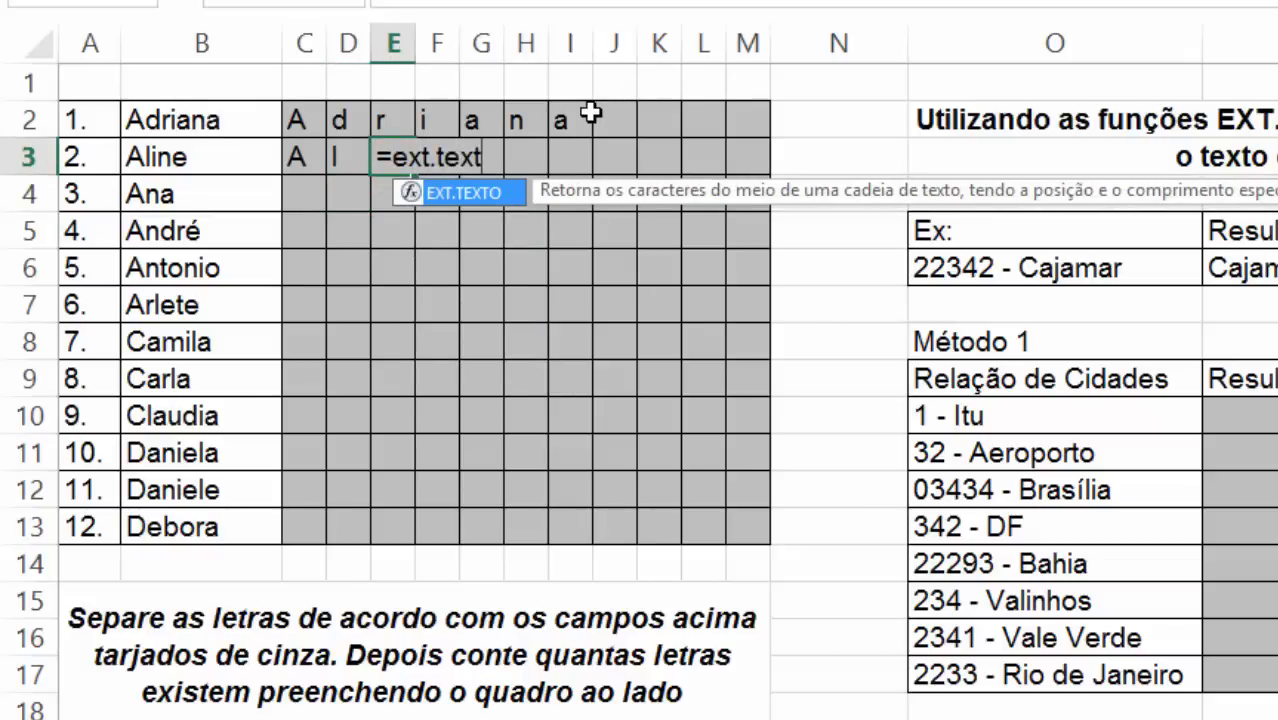
text(o()
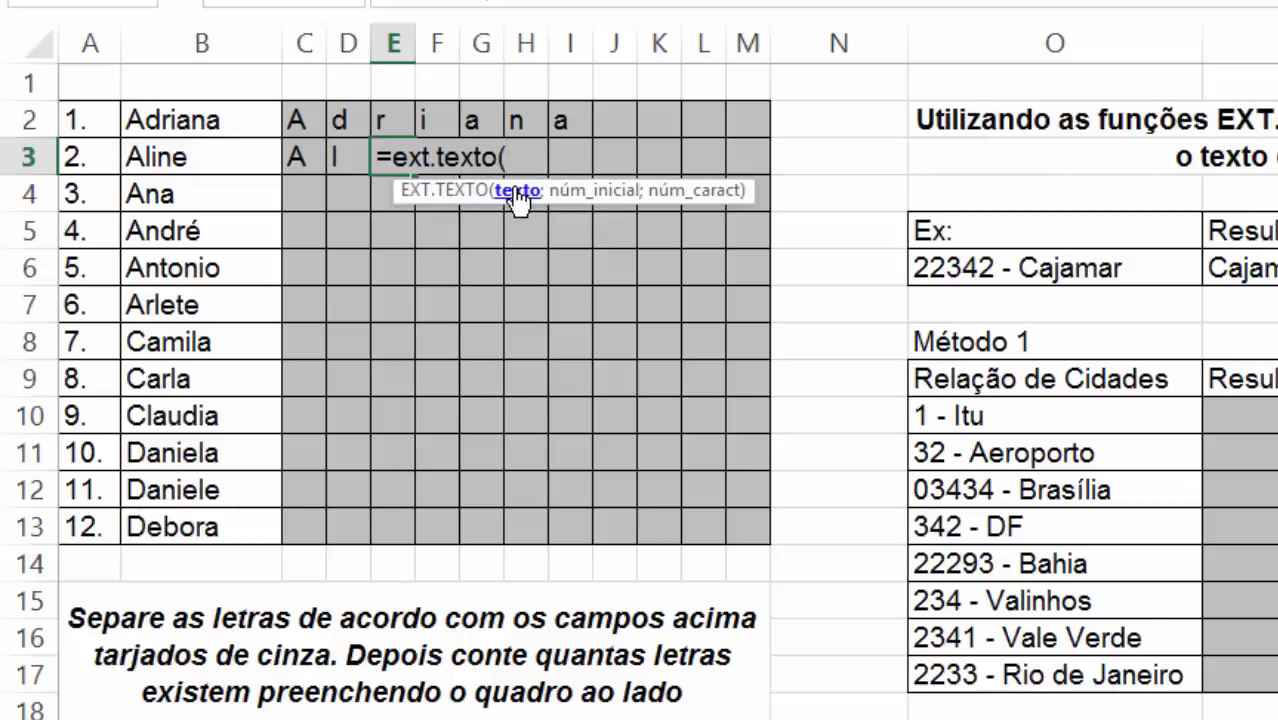
click(147, 157)
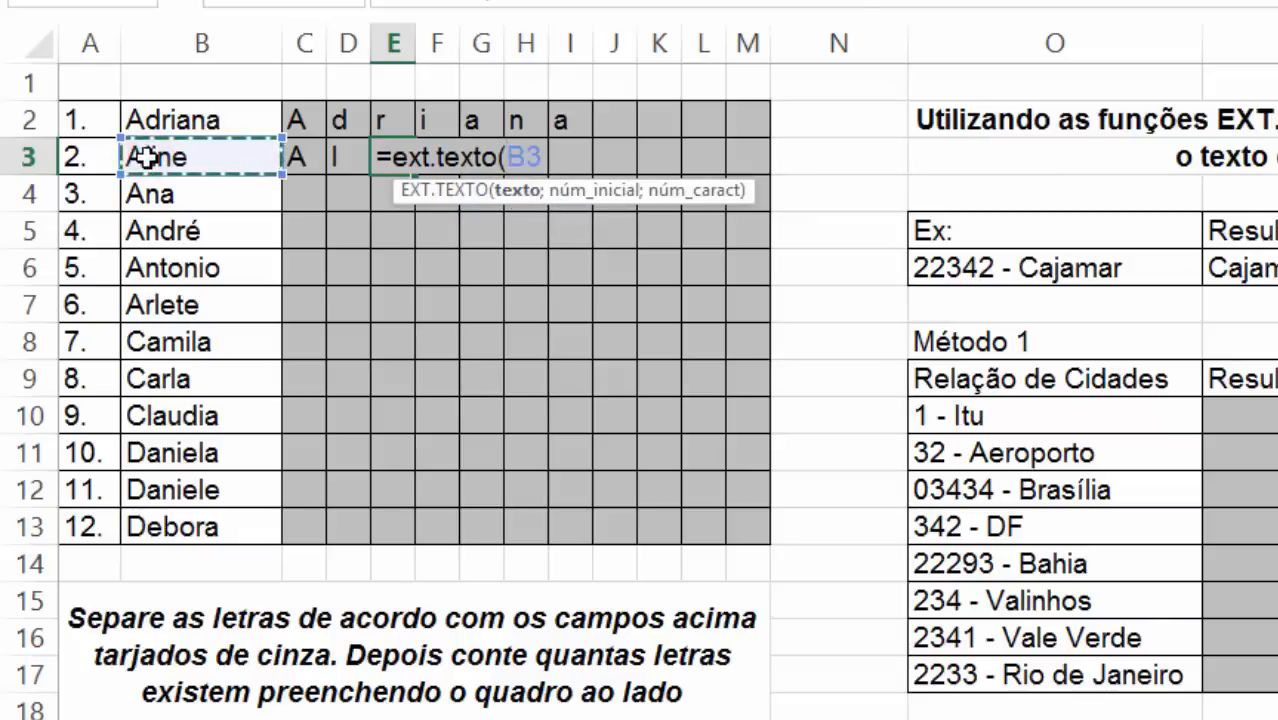
text(;)
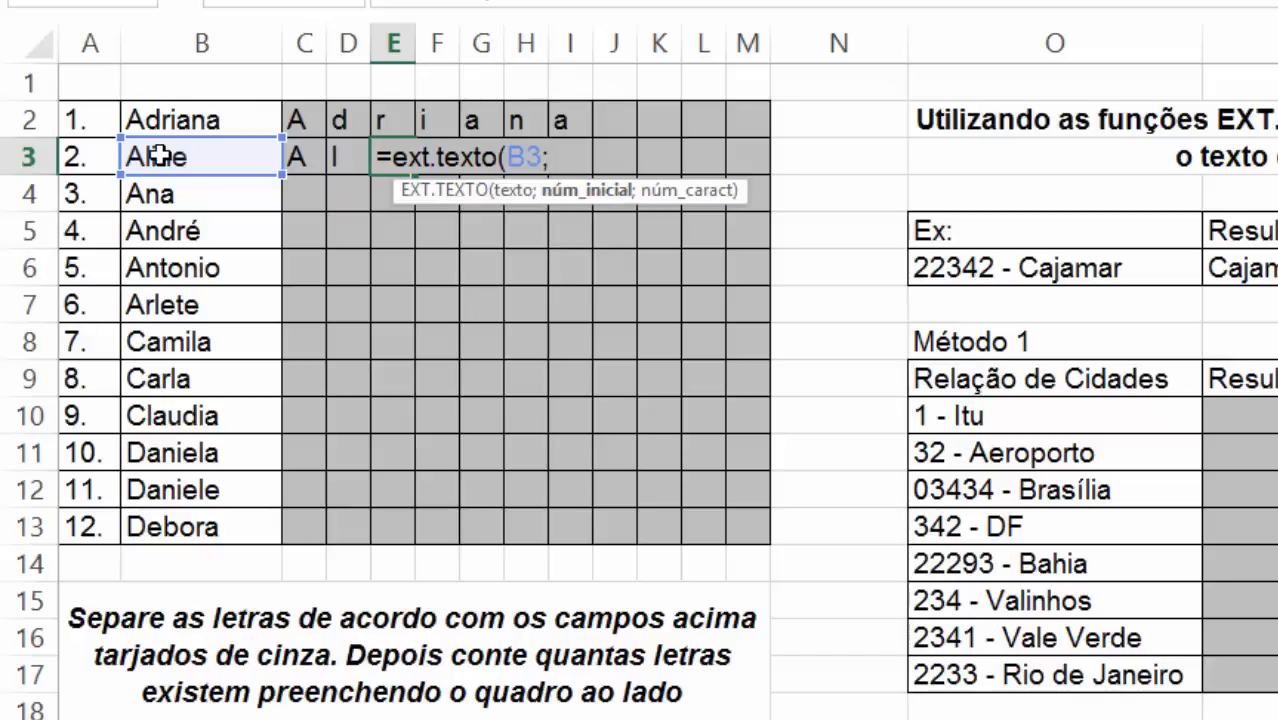
text(3)
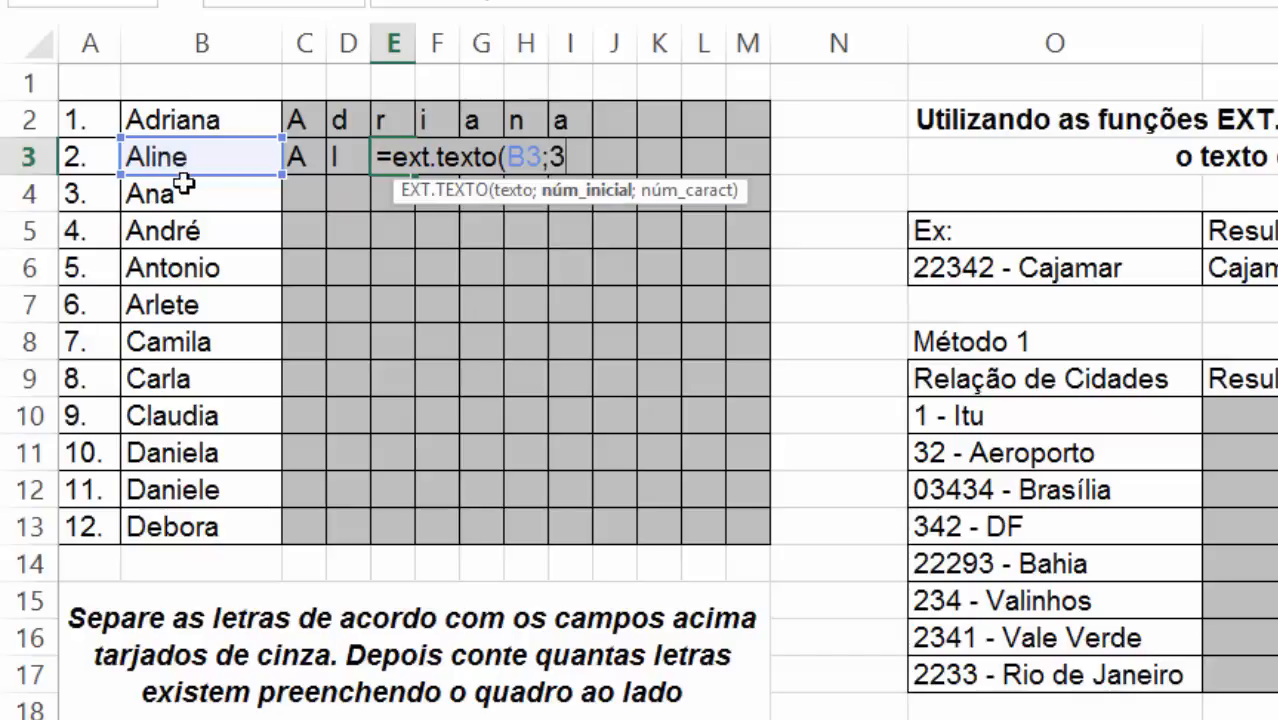
text(;1)
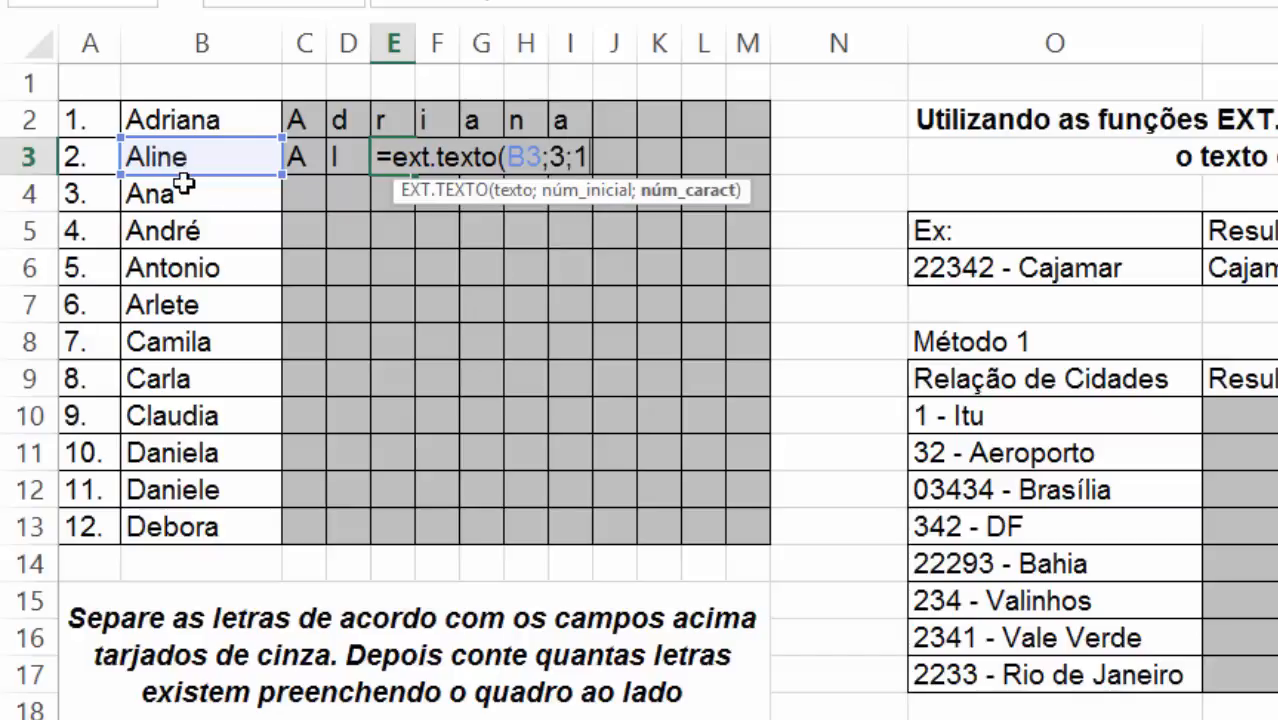
text())
key(Return)
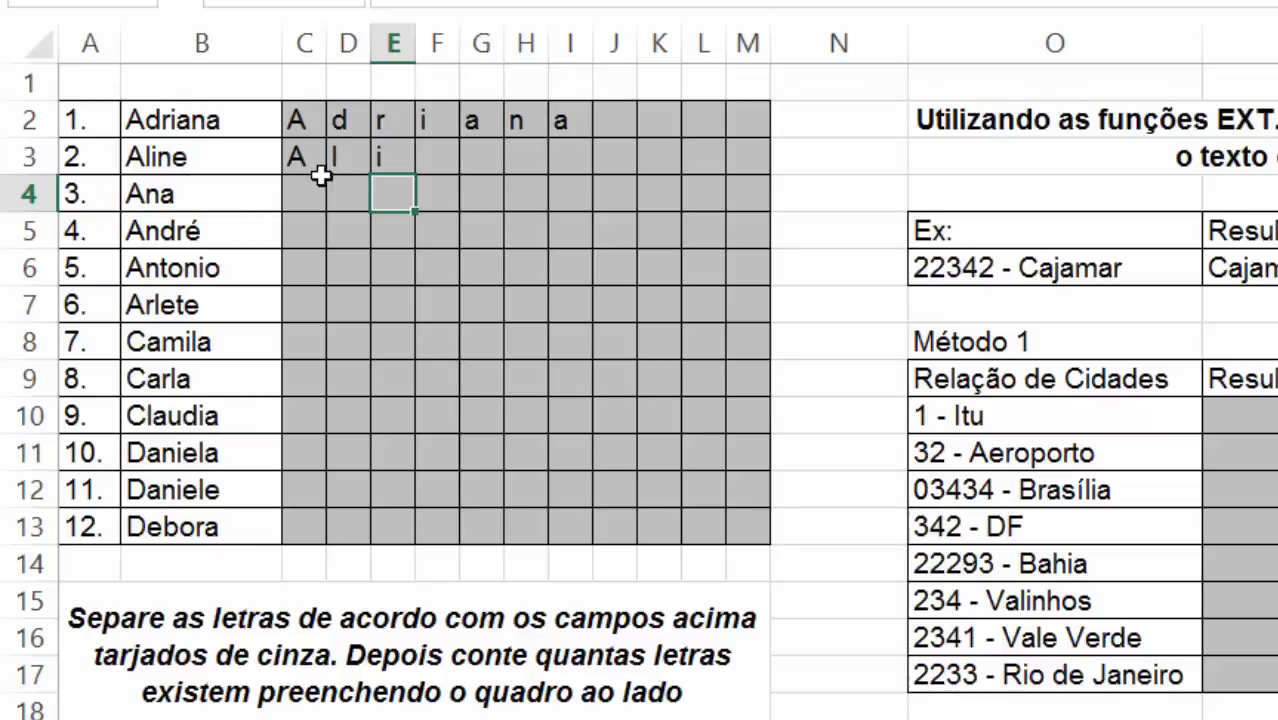
Copy the full text of the EXT.TEXTO formula in E3.
click(393, 157)
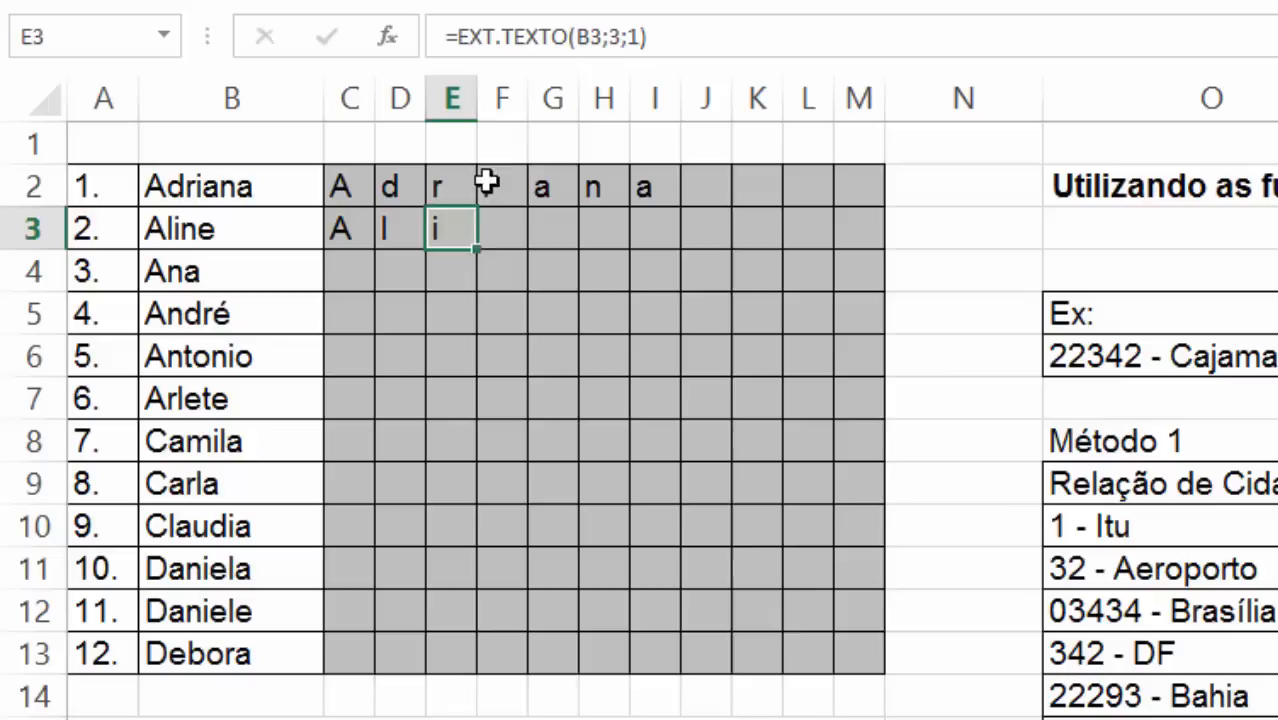
click(660, 40)
drag(516, 45, 422, 51)
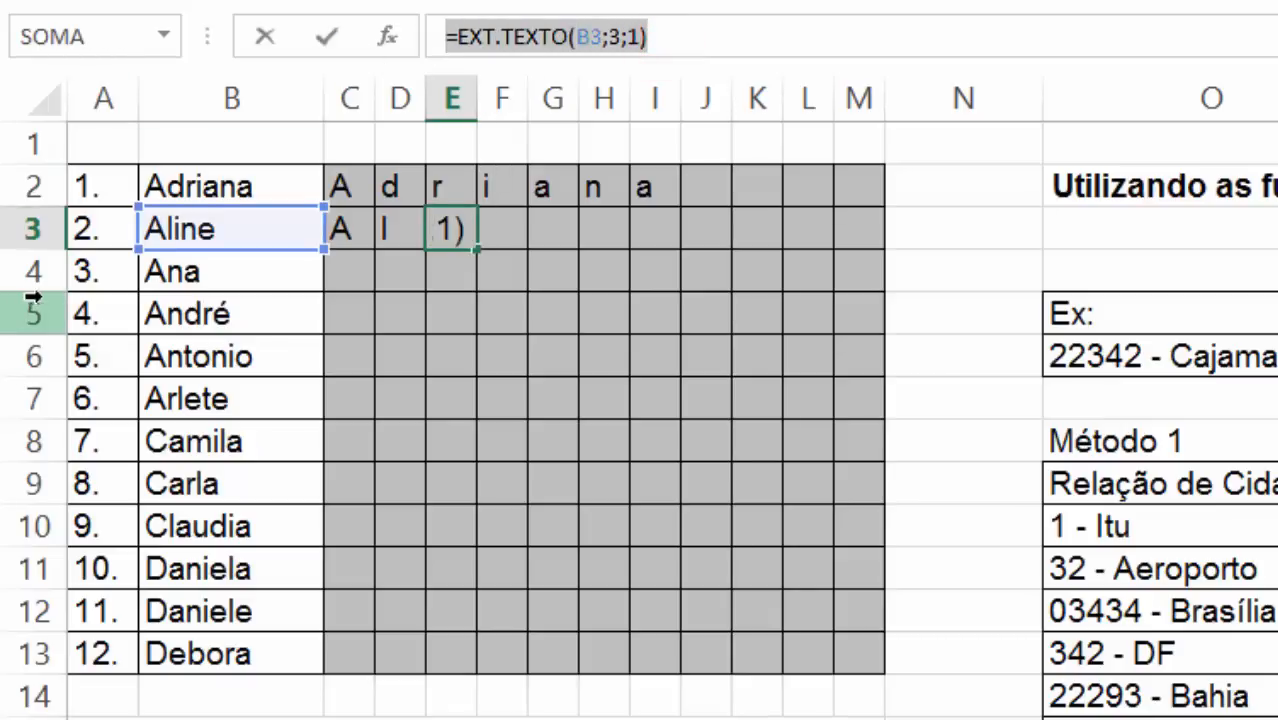
text(=)
click(505, 231)
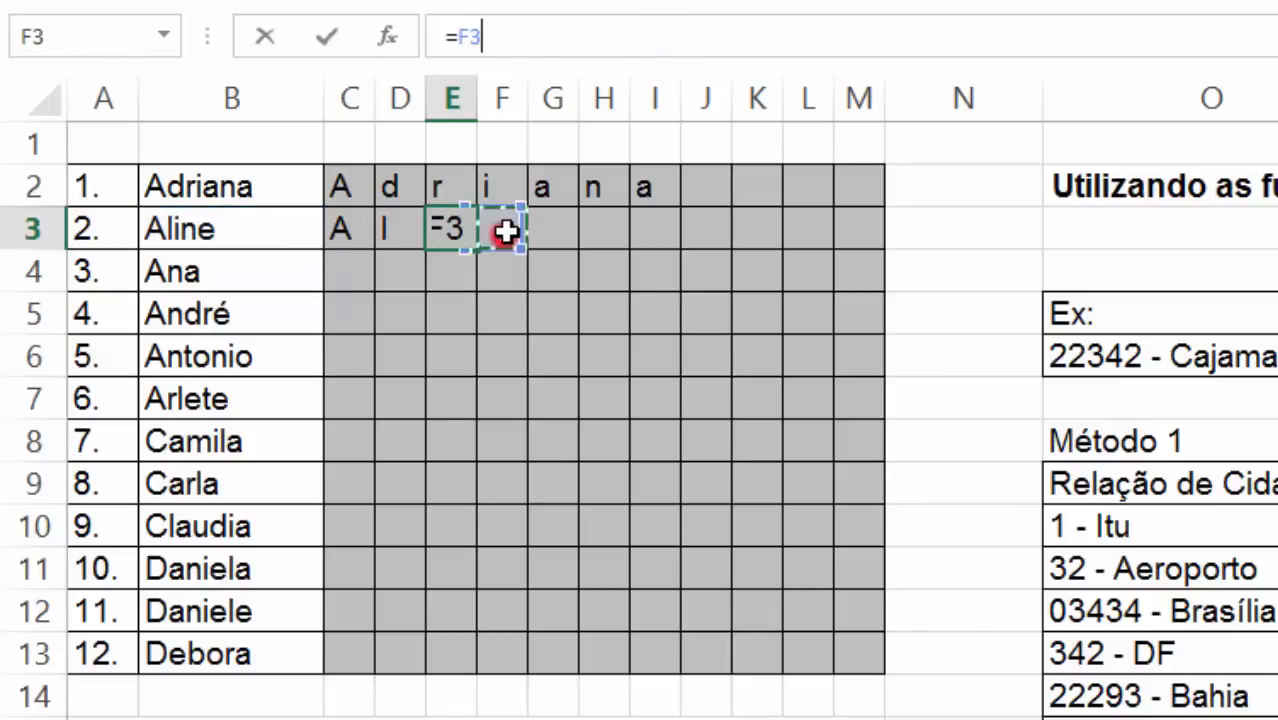
key(Escape)
Paste the copied formula text into F3 and change its starting position to 4, giving =EXT.TEXTO(B3;4;1).
click(504, 232)
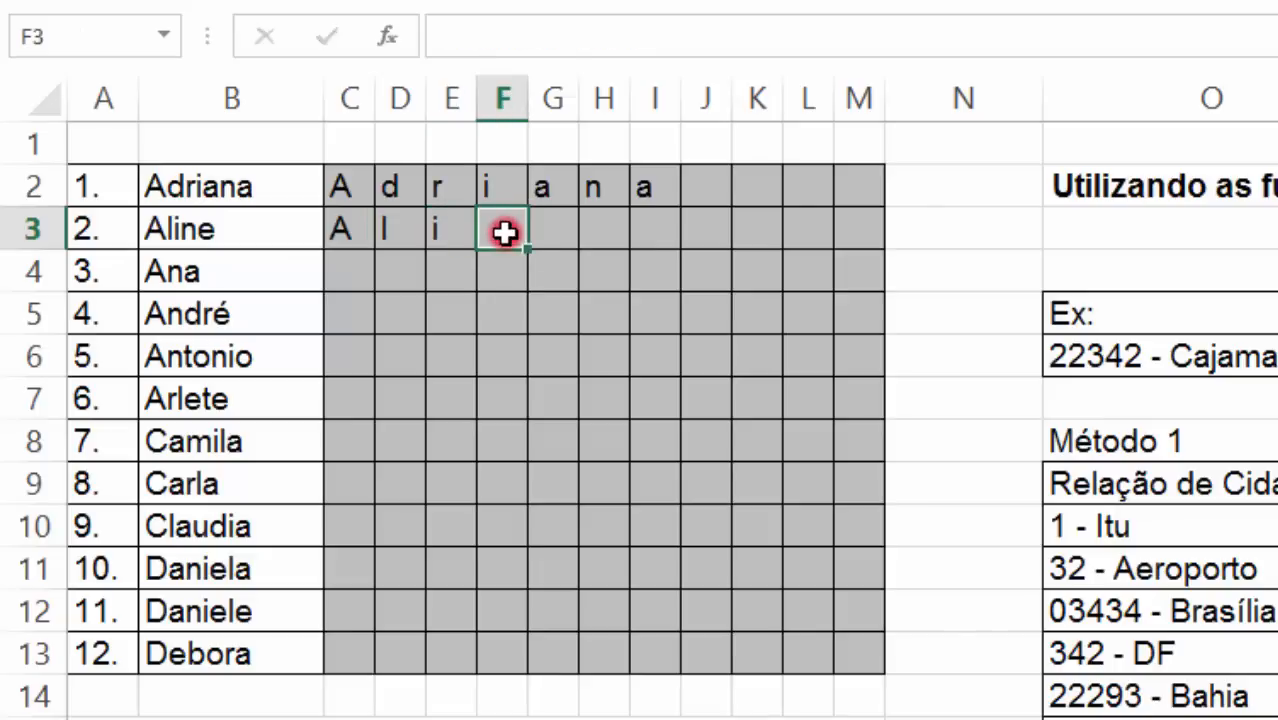
click(513, 36)
key(ctrl+v)
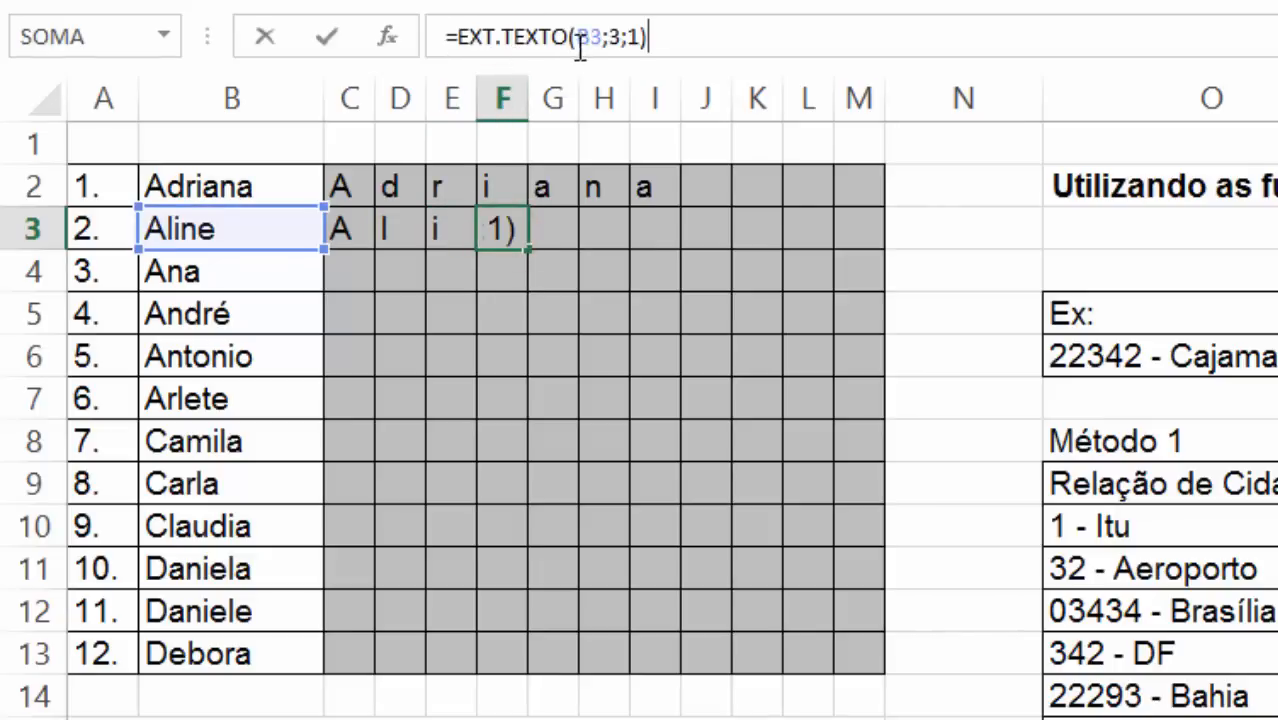
click(609, 38)
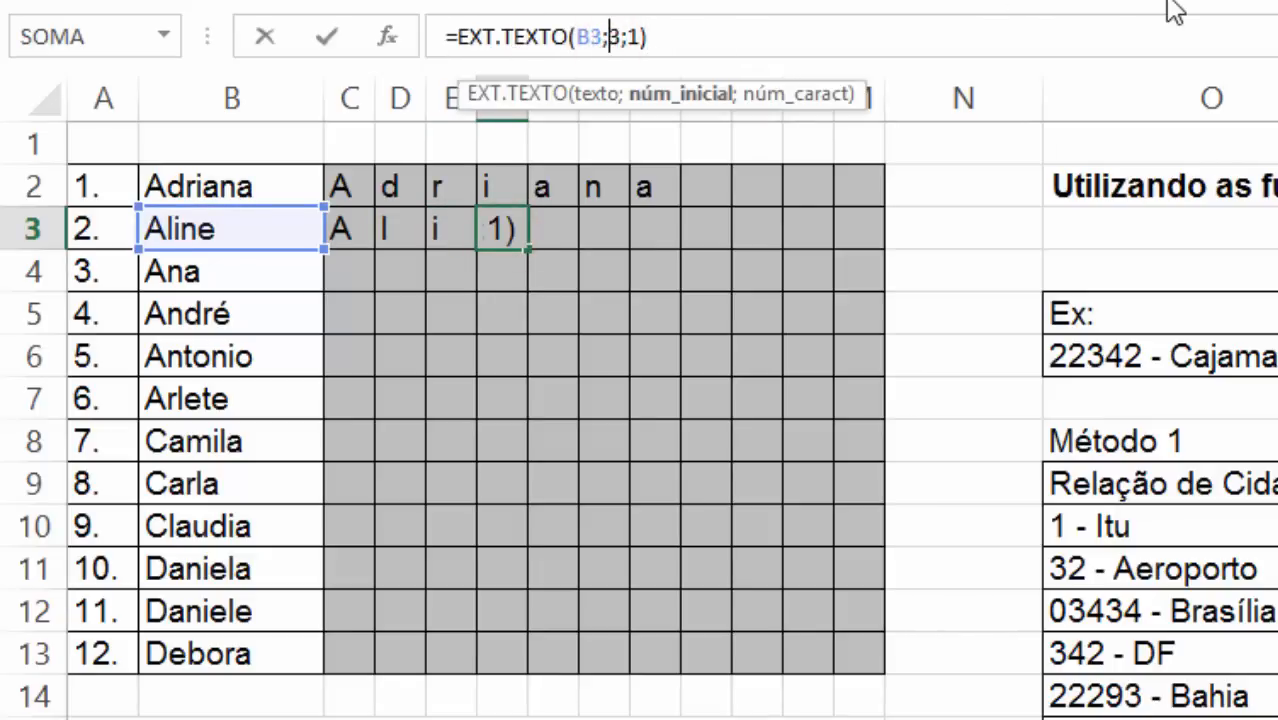
key(Delete)
text(4)
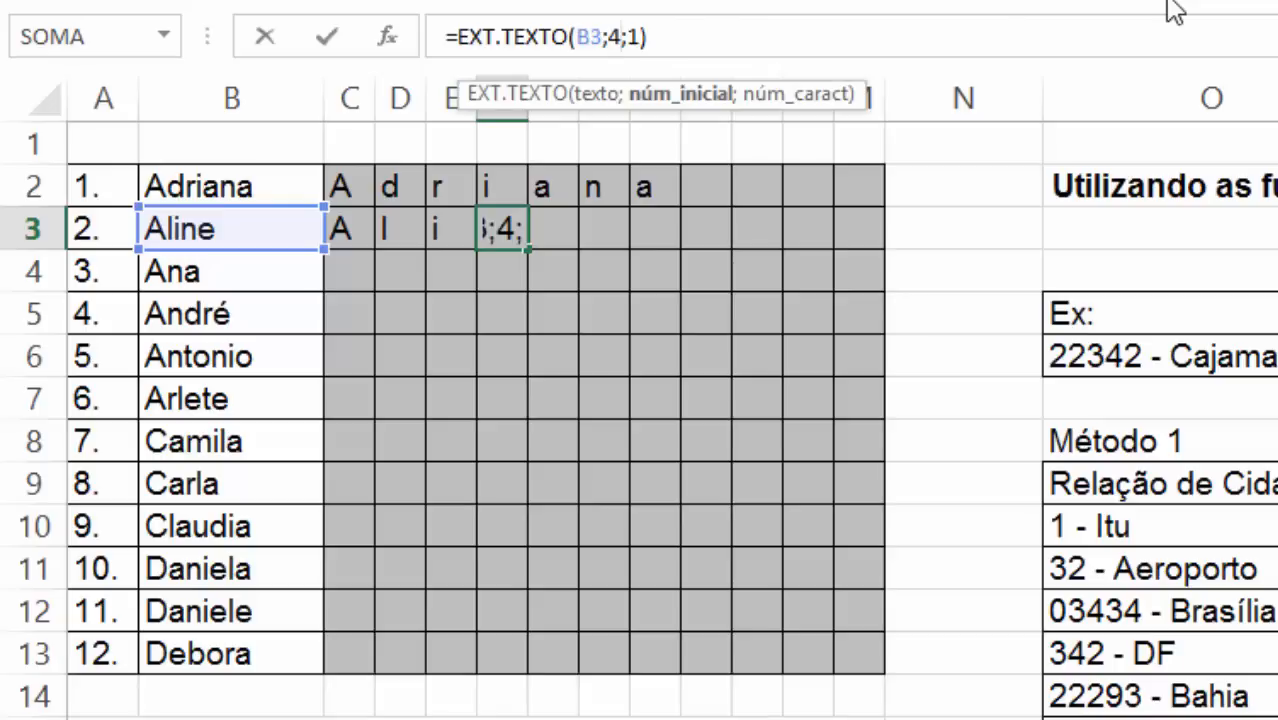
key(Return)
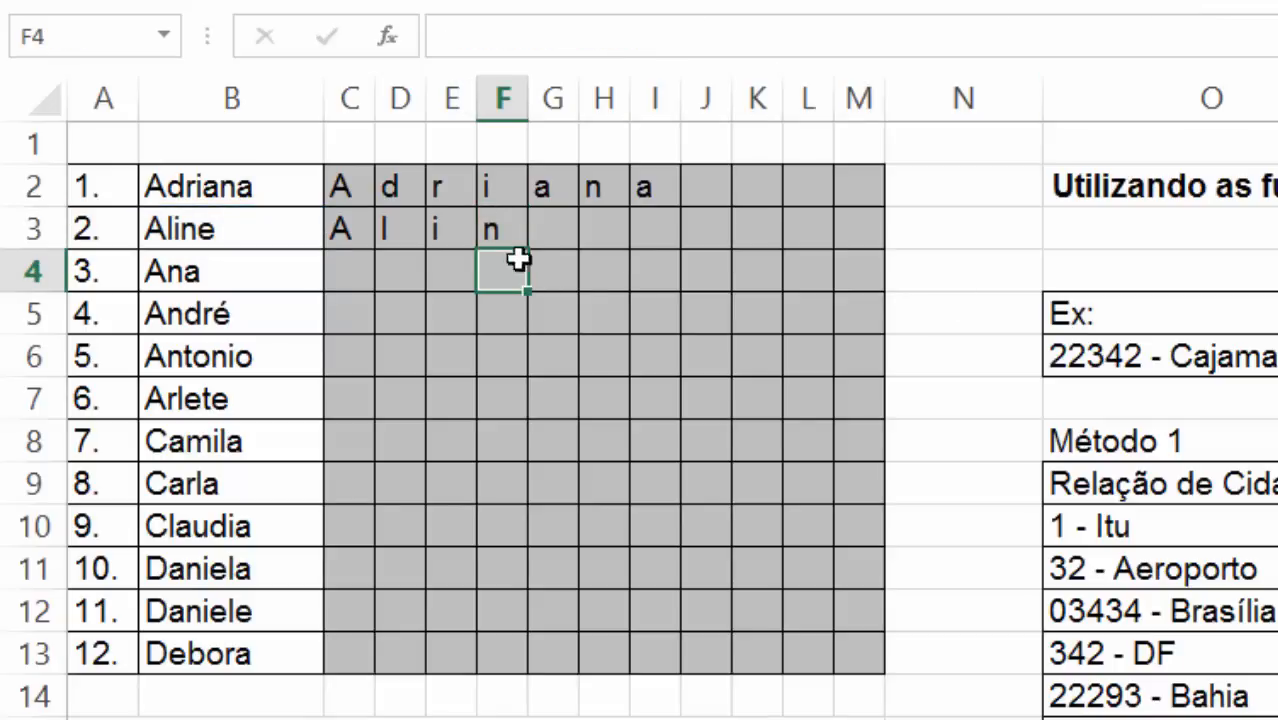
Paste the copied formula text into G3 and change its starting position to 5, giving =EXT.TEXTO(B3;5;1).
click(545, 228)
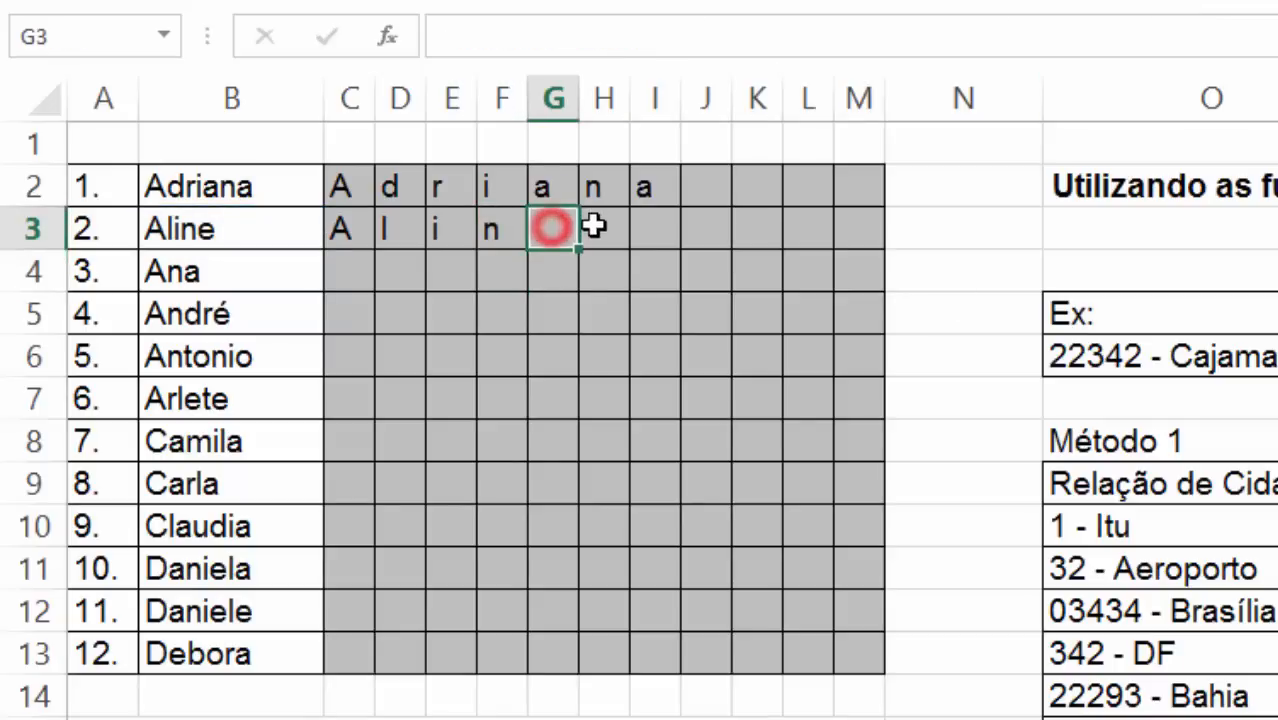
click(525, 38)
key(ctrl+v)
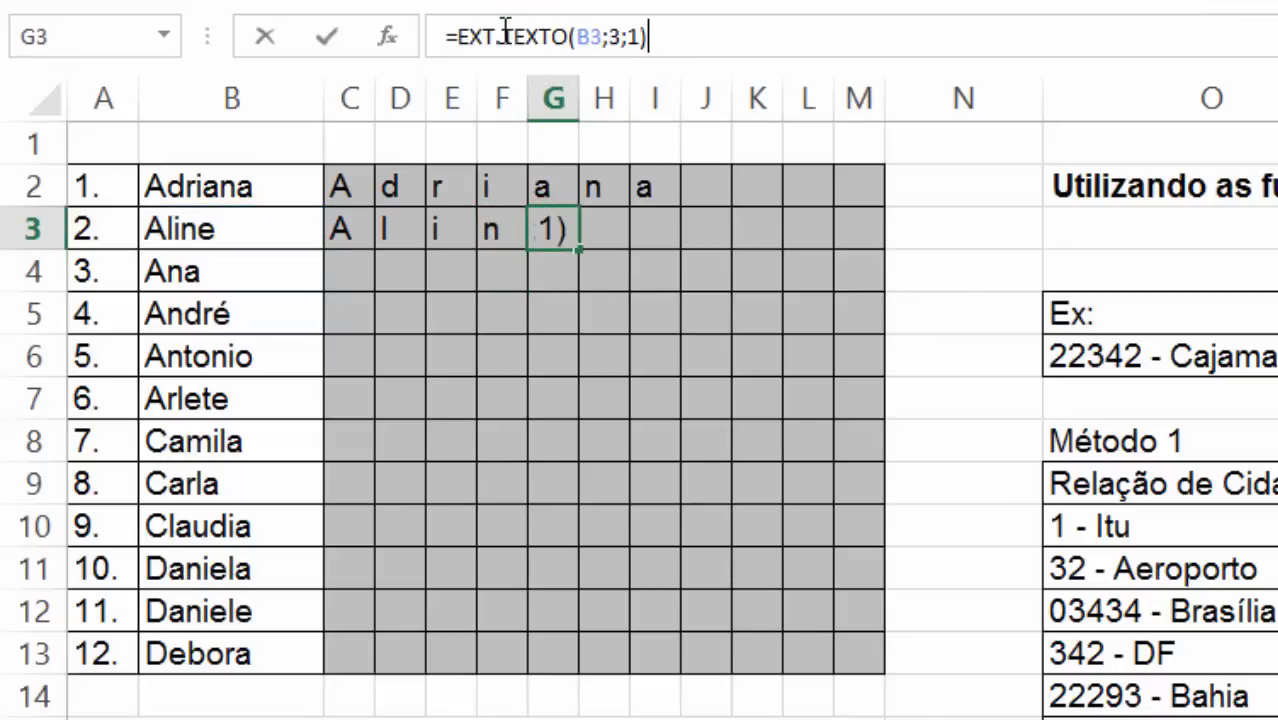
double_click(613, 37)
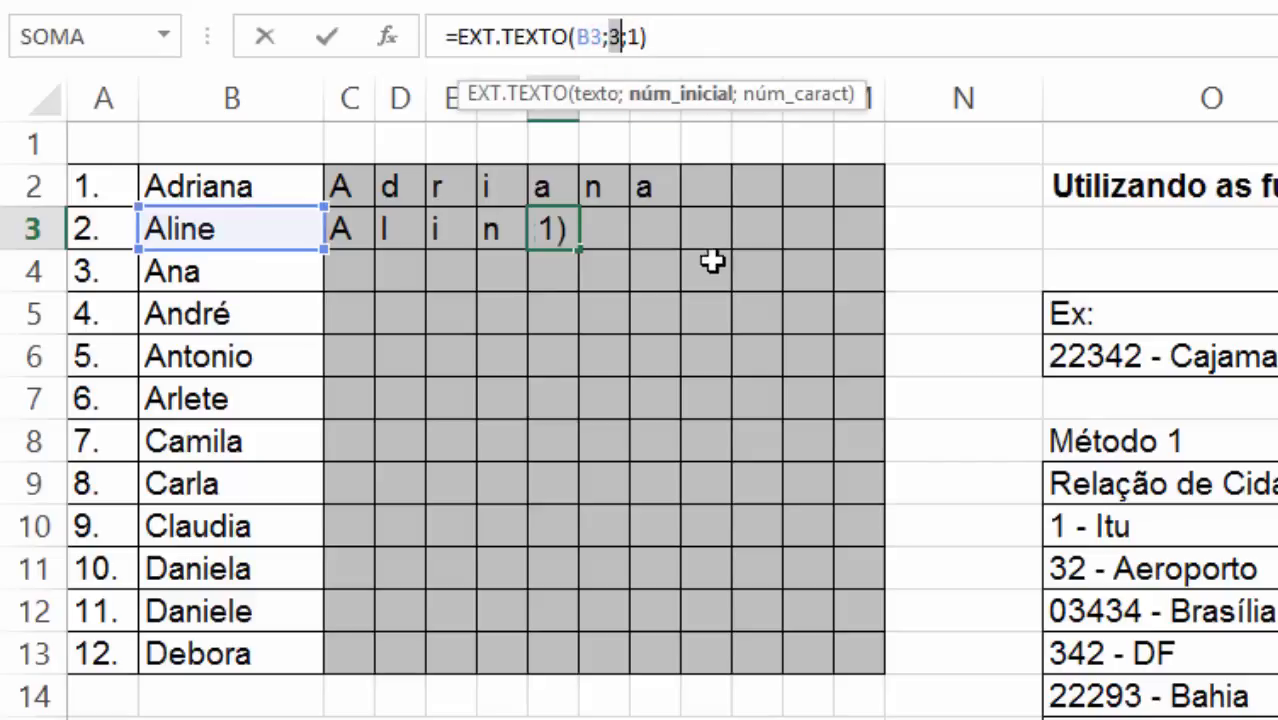
text(5)
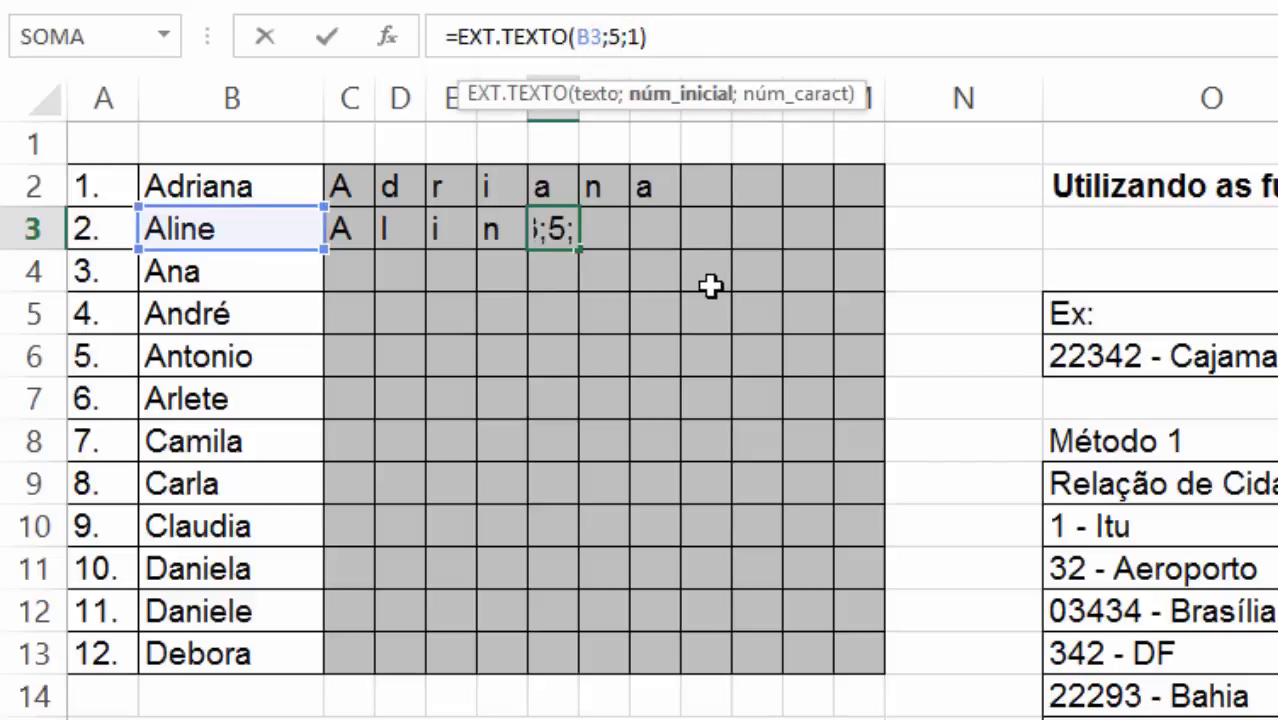
key(Return)
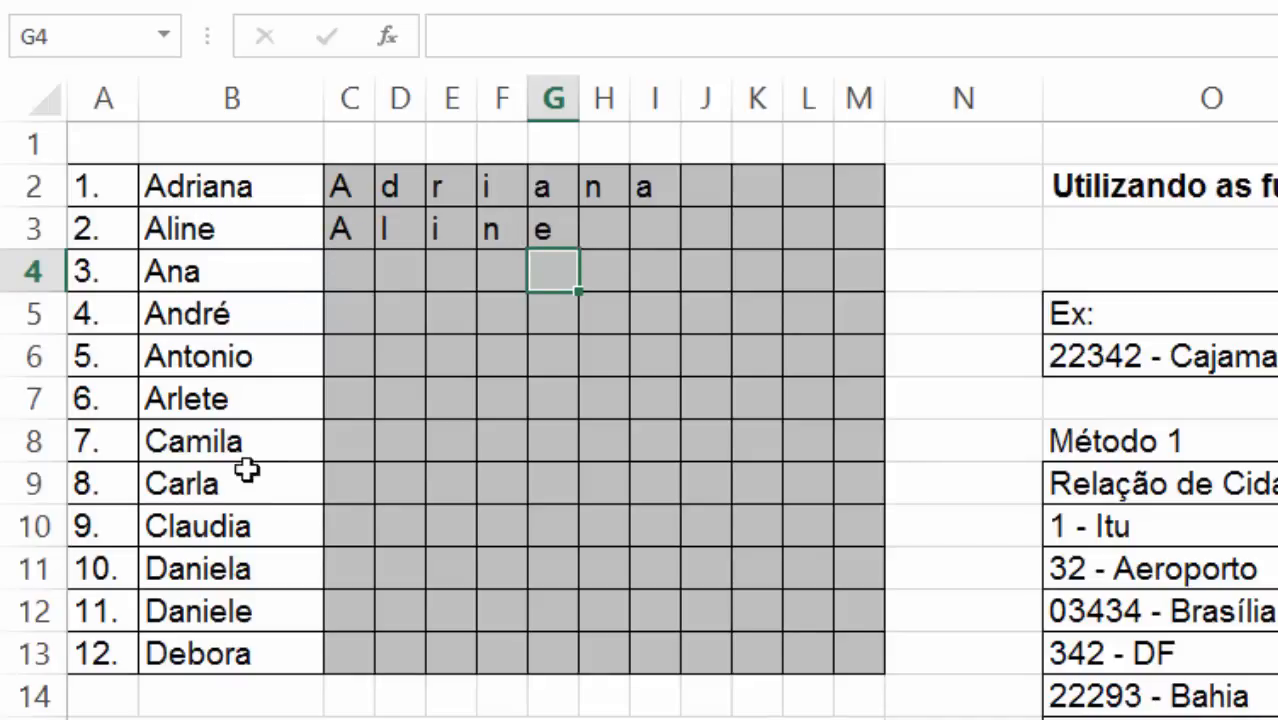
Paste the copied formula text into H3 and change its starting position to 6, giving =EXT.TEXTO(B3;6;1).
click(606, 232)
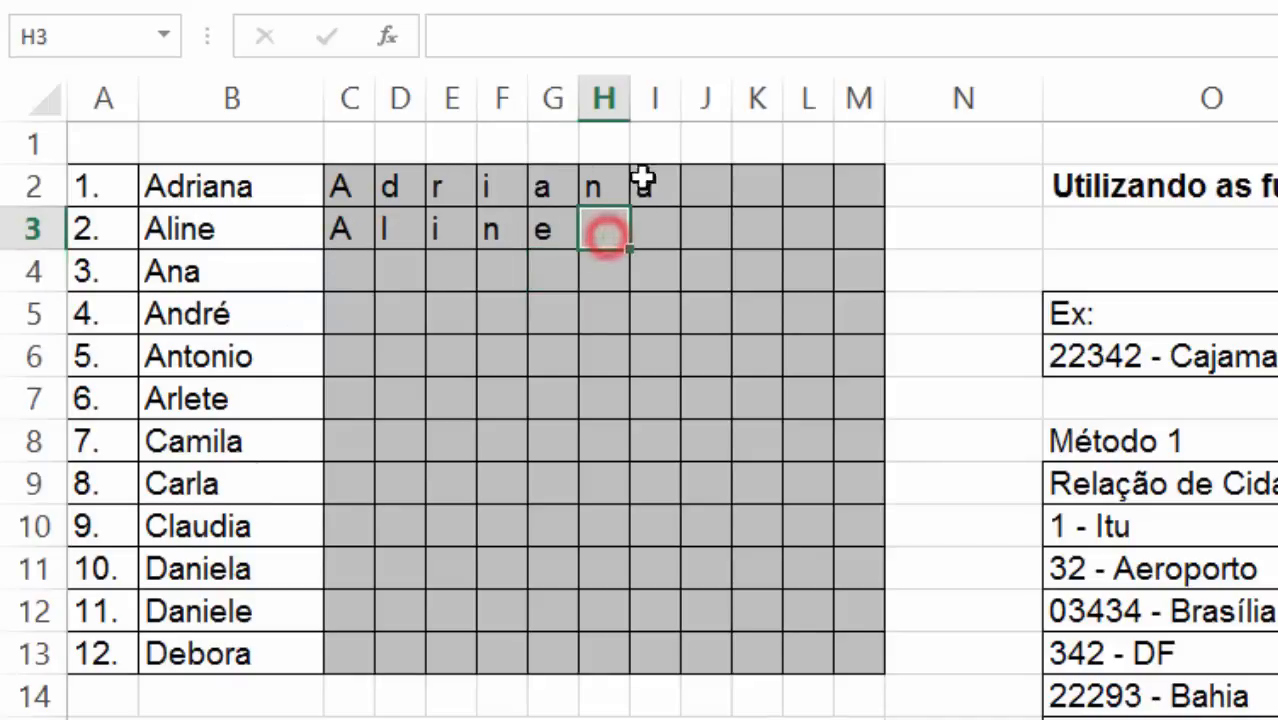
click(590, 43)
key(ctrl+v)
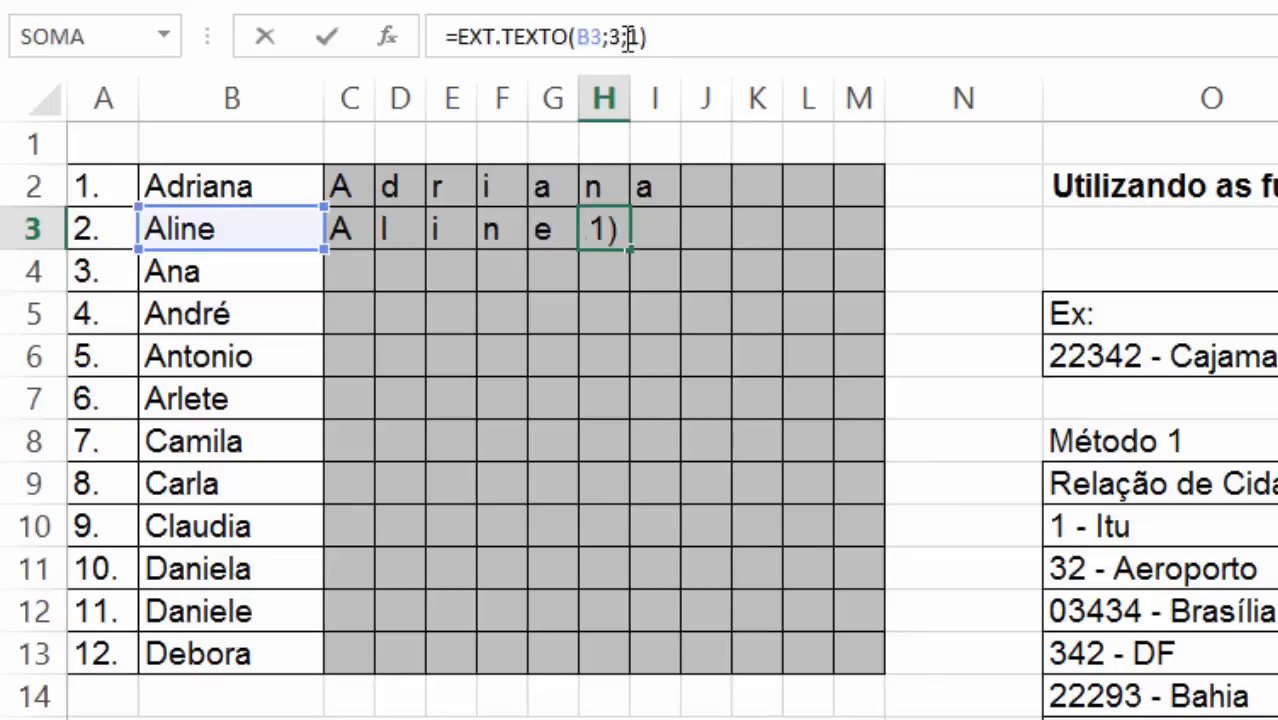
click(628, 37)
key(BackSpace)
text(6)
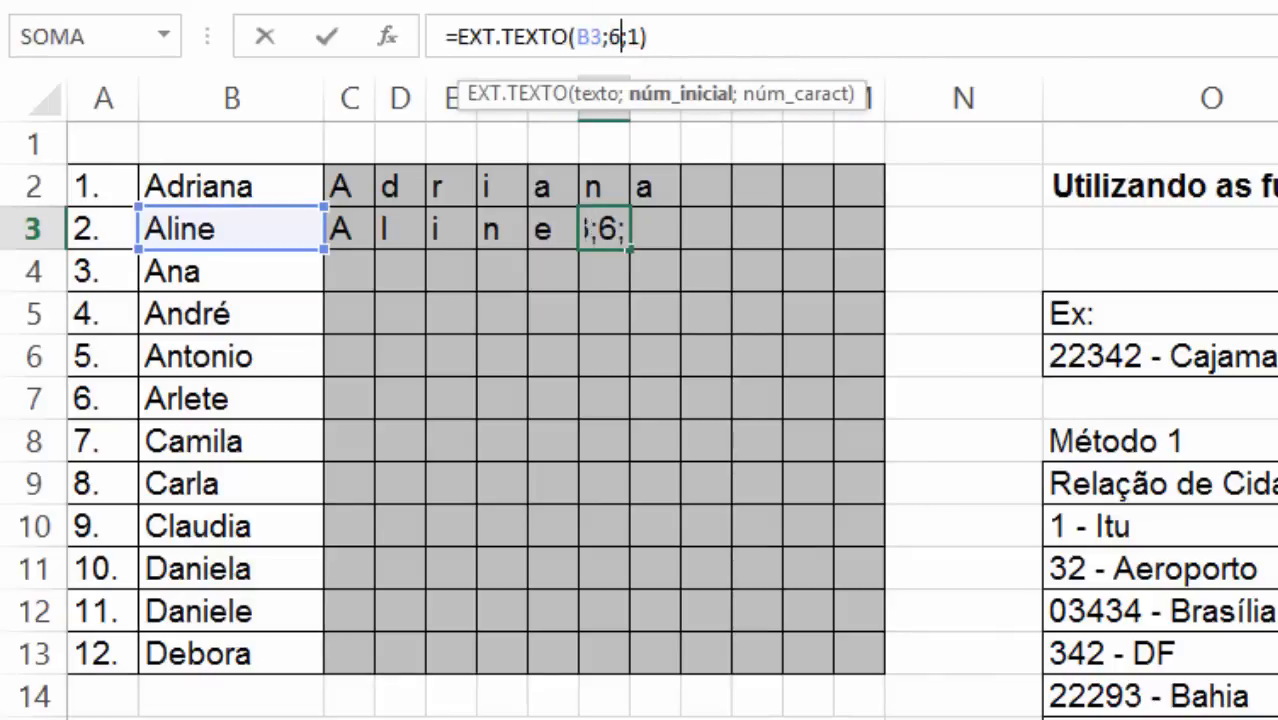
key(Return)
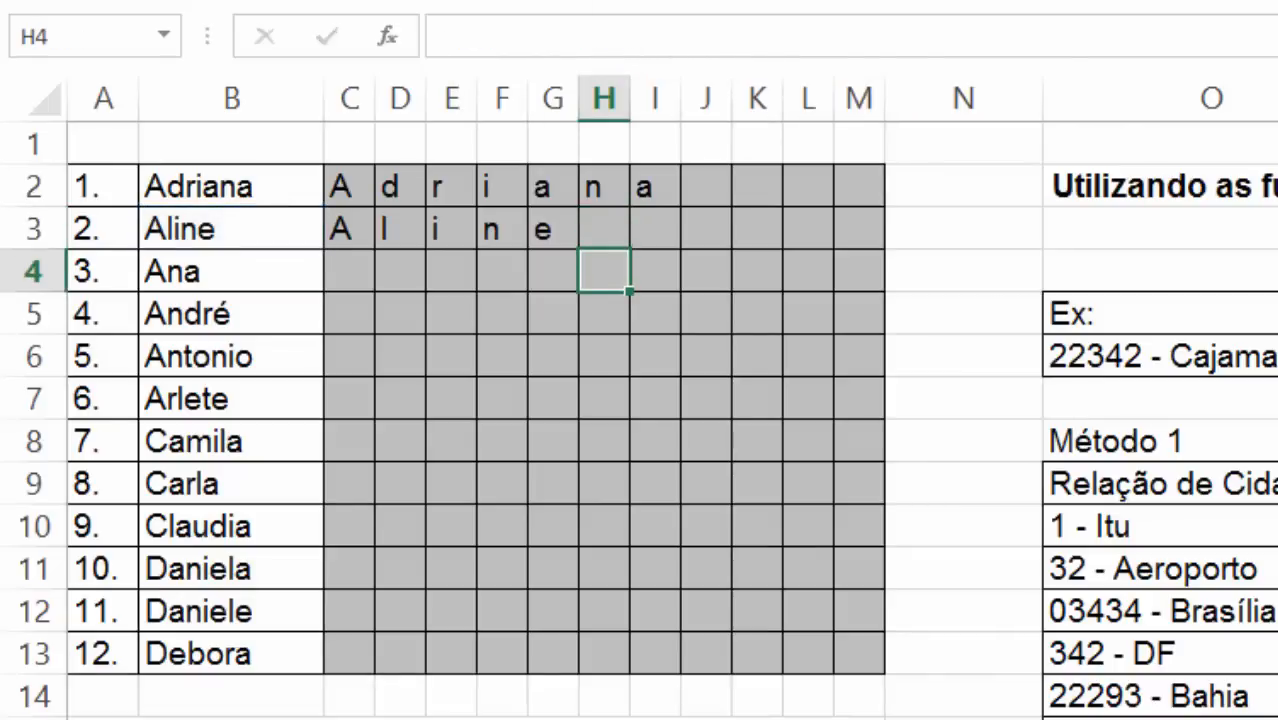
Paste the copied formula text into I3 and correct its arguments to read =EXT.TEXTO(B3;7;1).
click(648, 222)
click(568, 43)
key(ctrl+v)
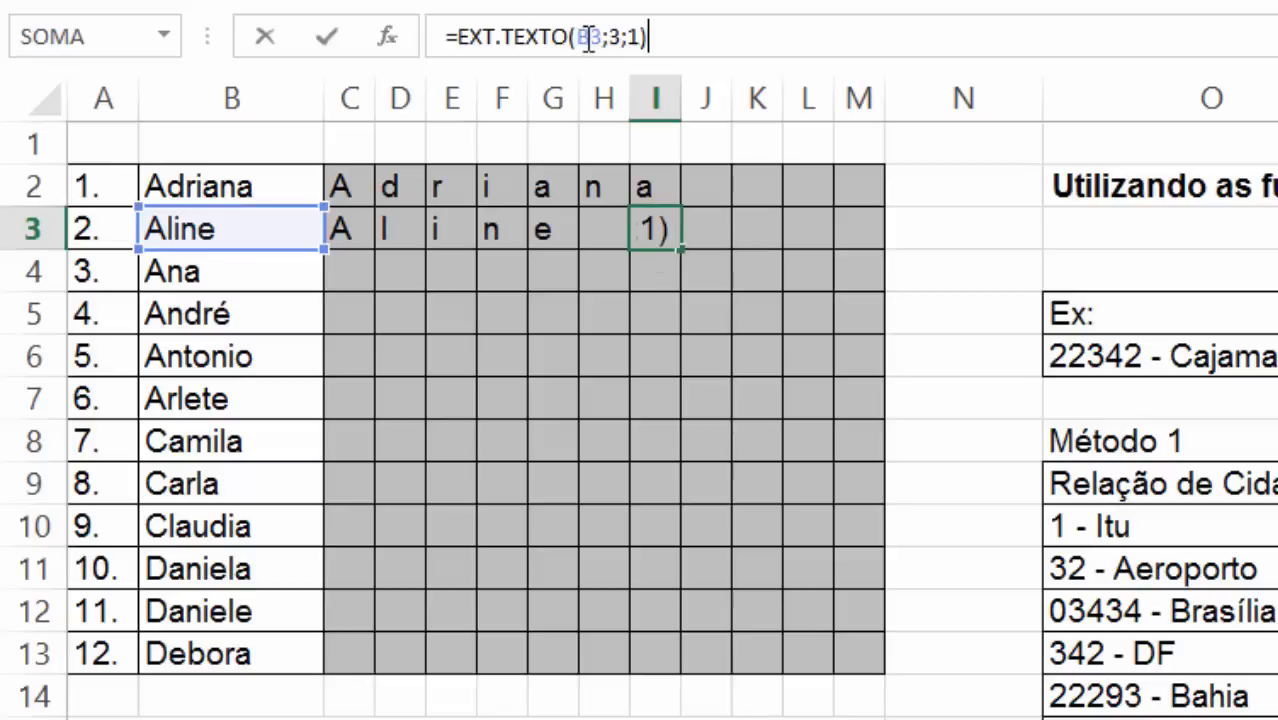
click(632, 37)
key(BackSpace)
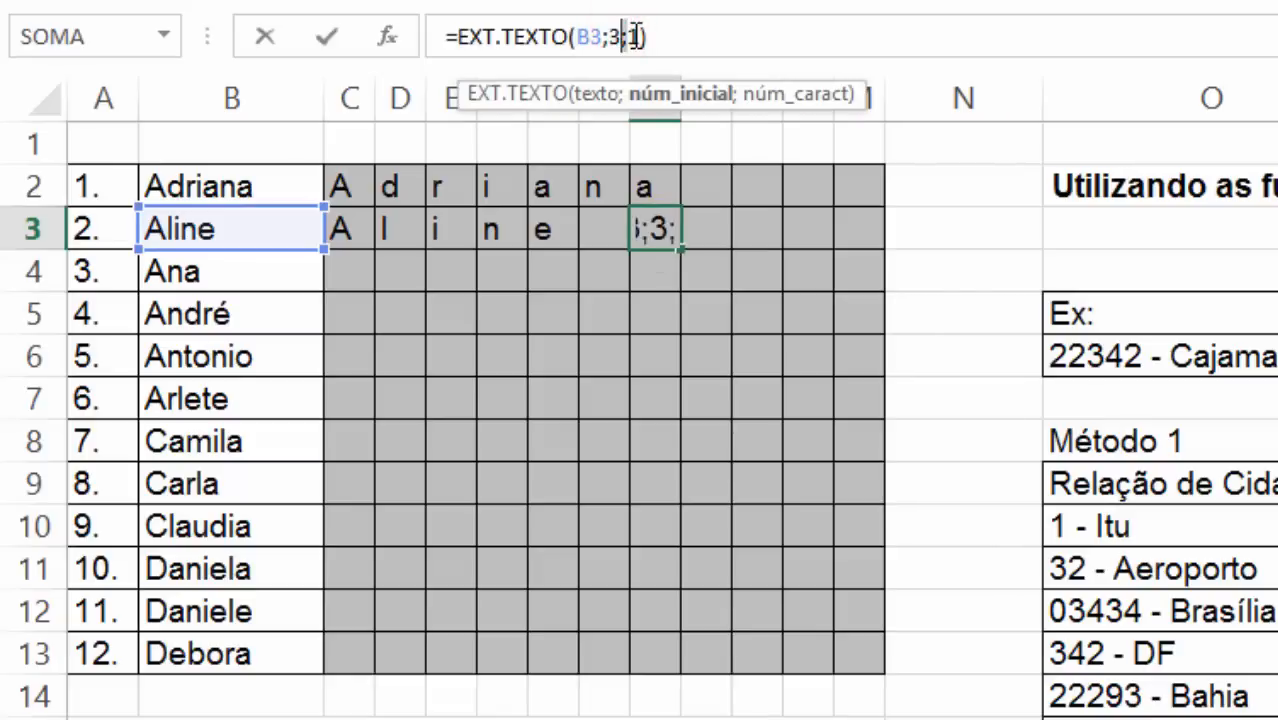
text(7)
key(BackSpace)
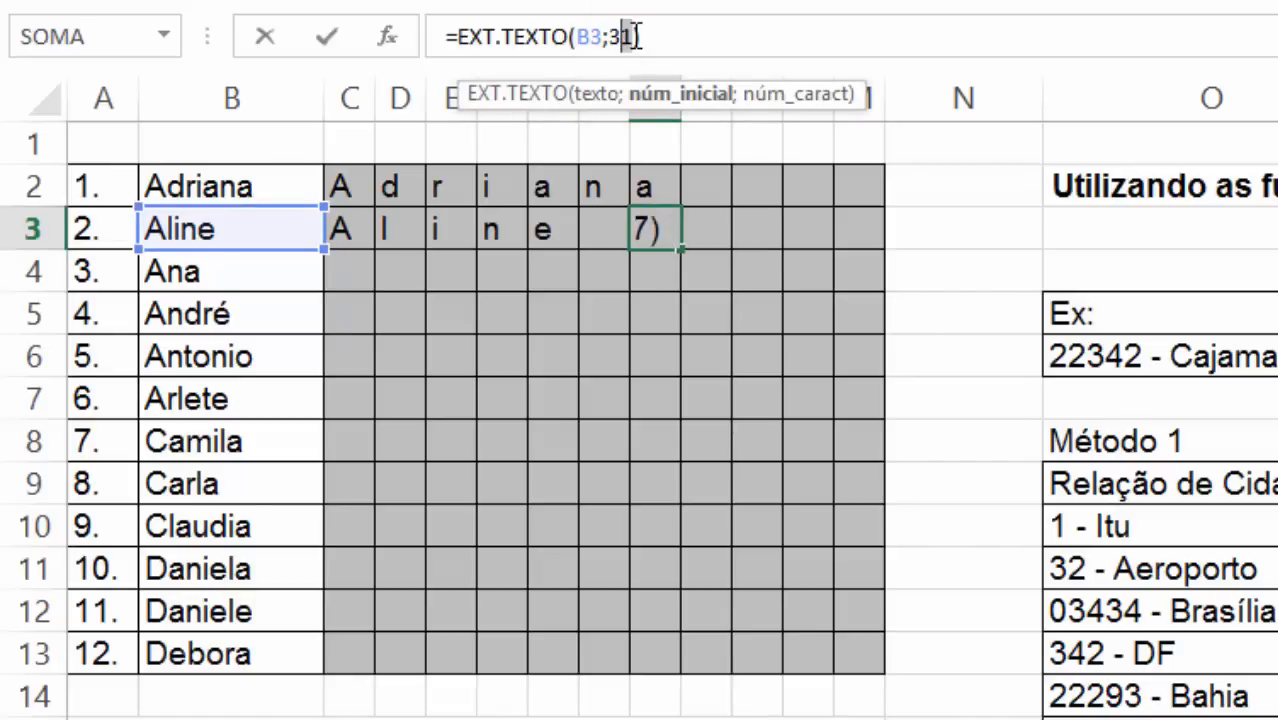
key(Delete)
key(BackSpace)
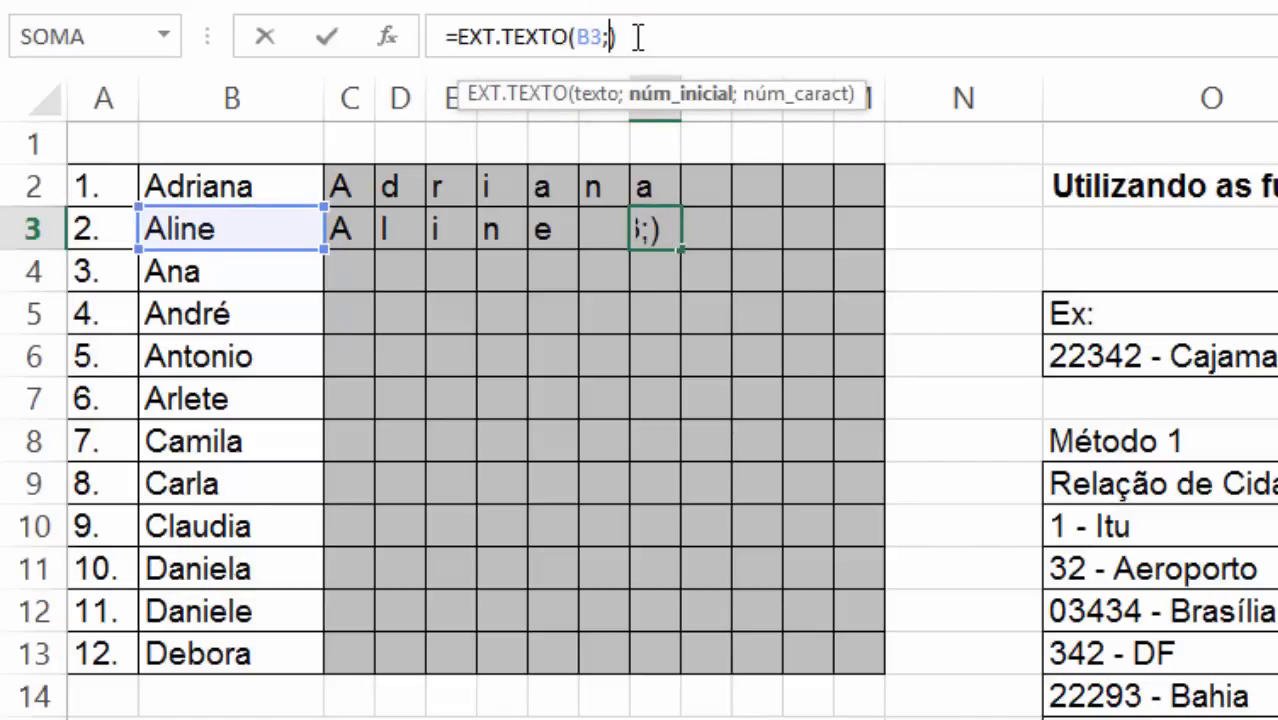
key(Delete)
text(7;1))
key(Return)
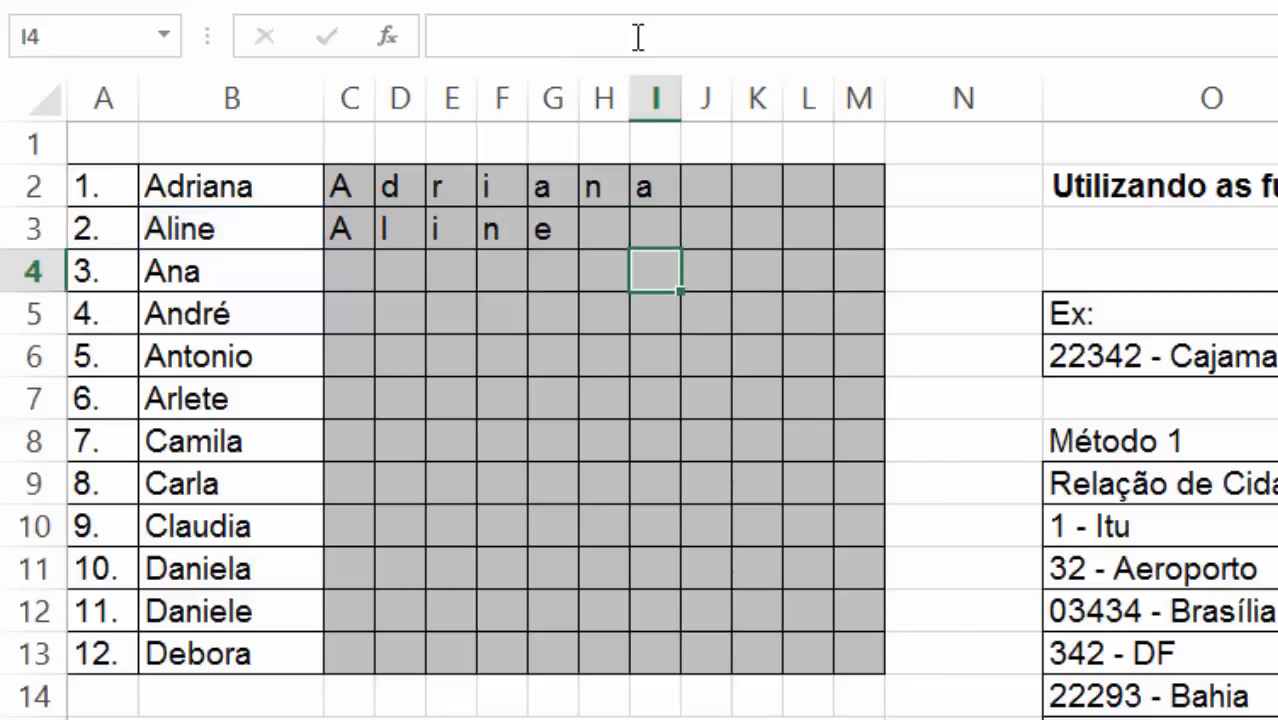
Fill the letter formulas in C3:I3 down through row 13 for the remaining names.
click(641, 236)
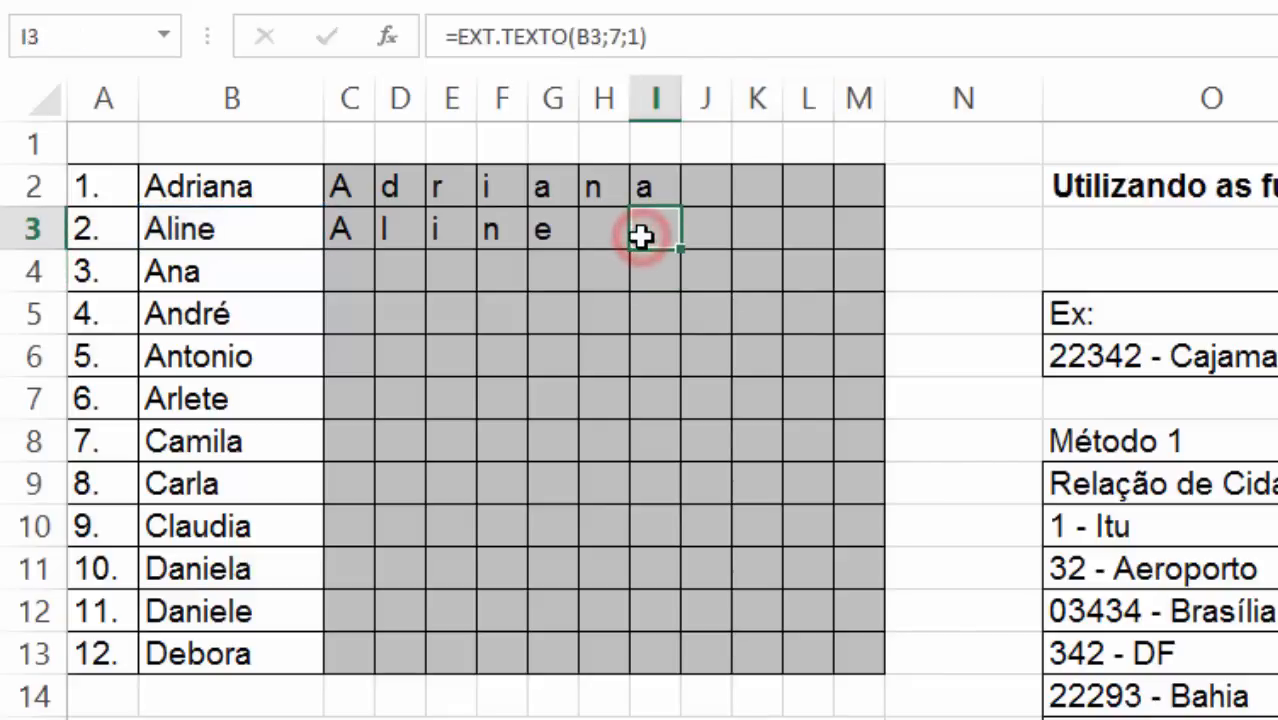
click(340, 231)
drag(385, 229, 697, 679)
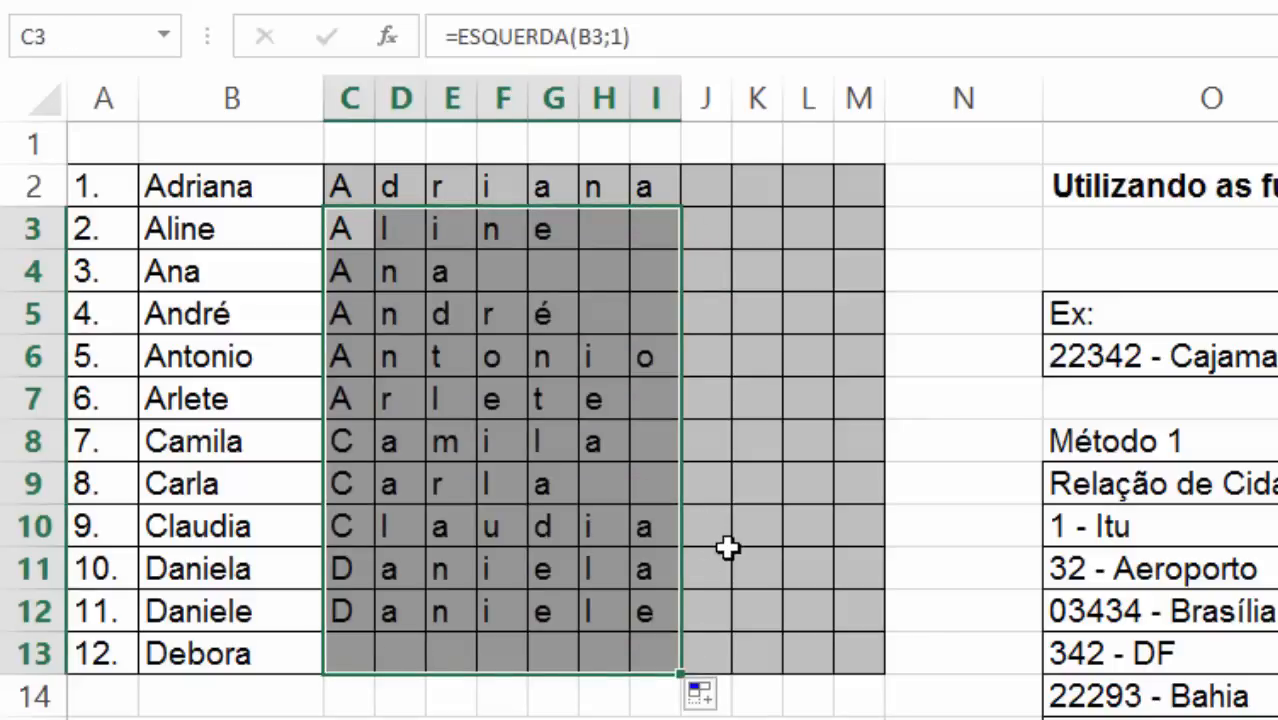
click(548, 427)
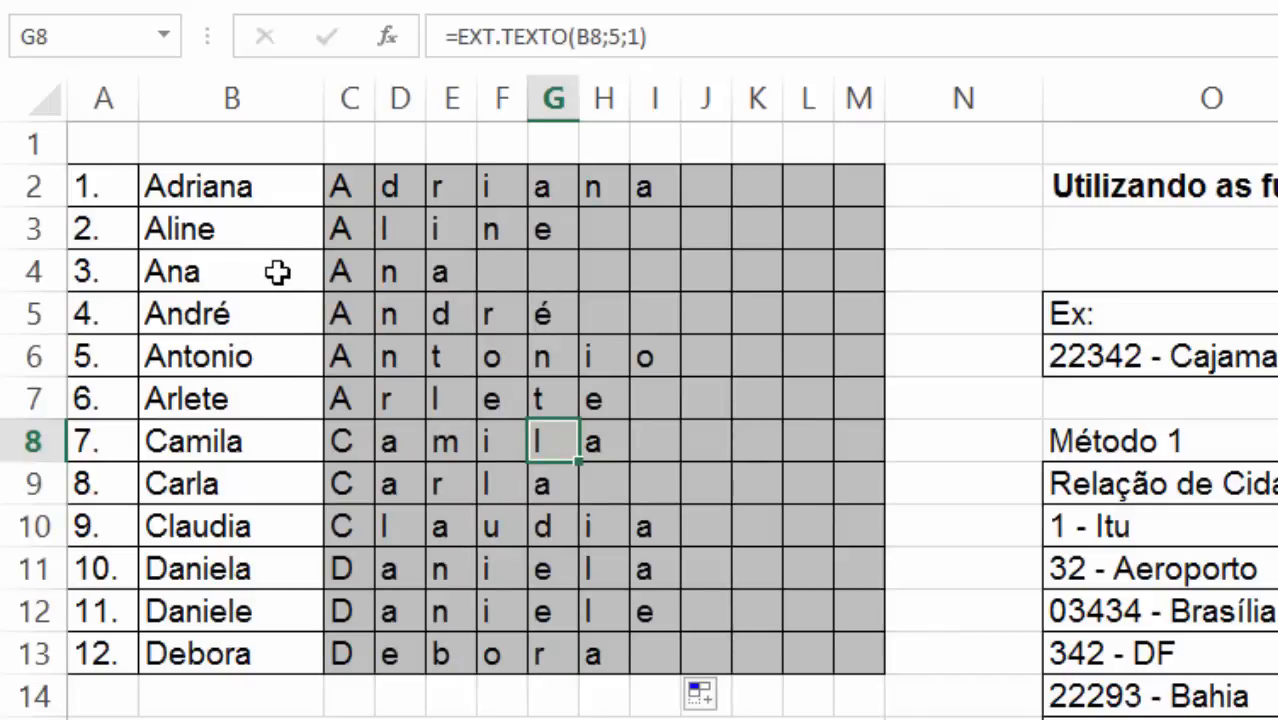
Replace the name in B3 with a longer, ten-letter first name.
click(277, 236)
text(Alessandro)
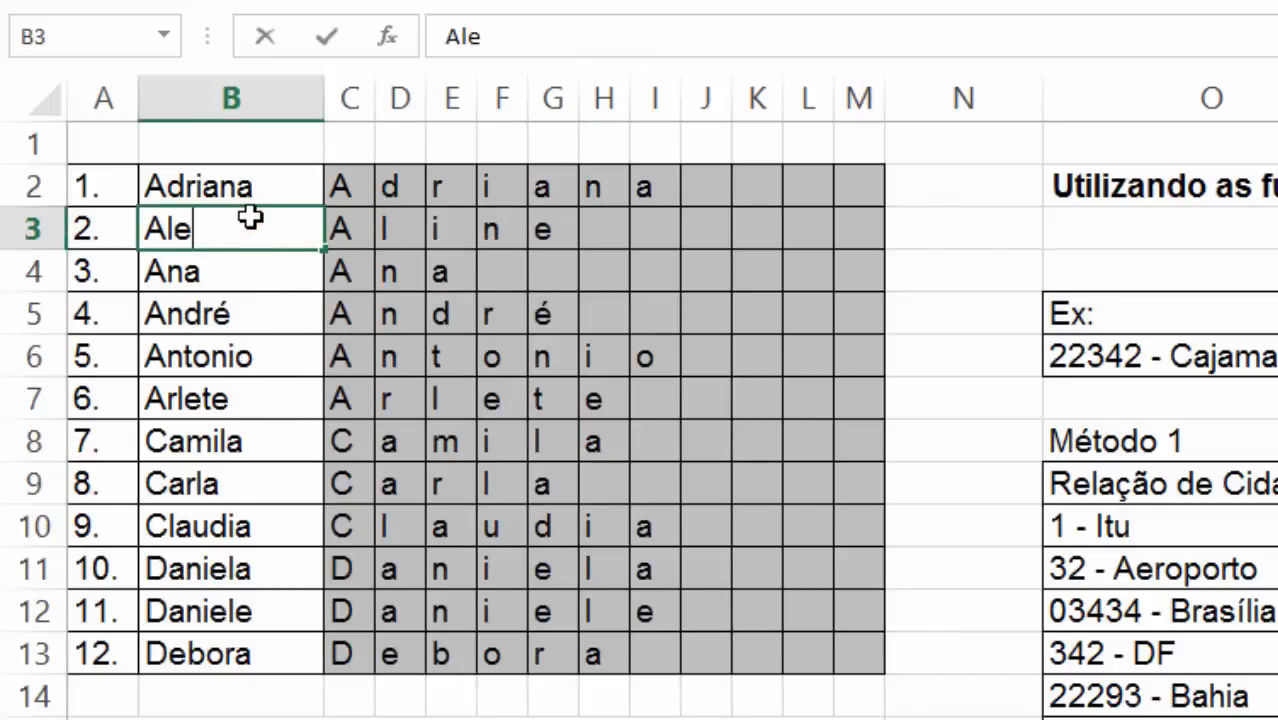
key(Return)
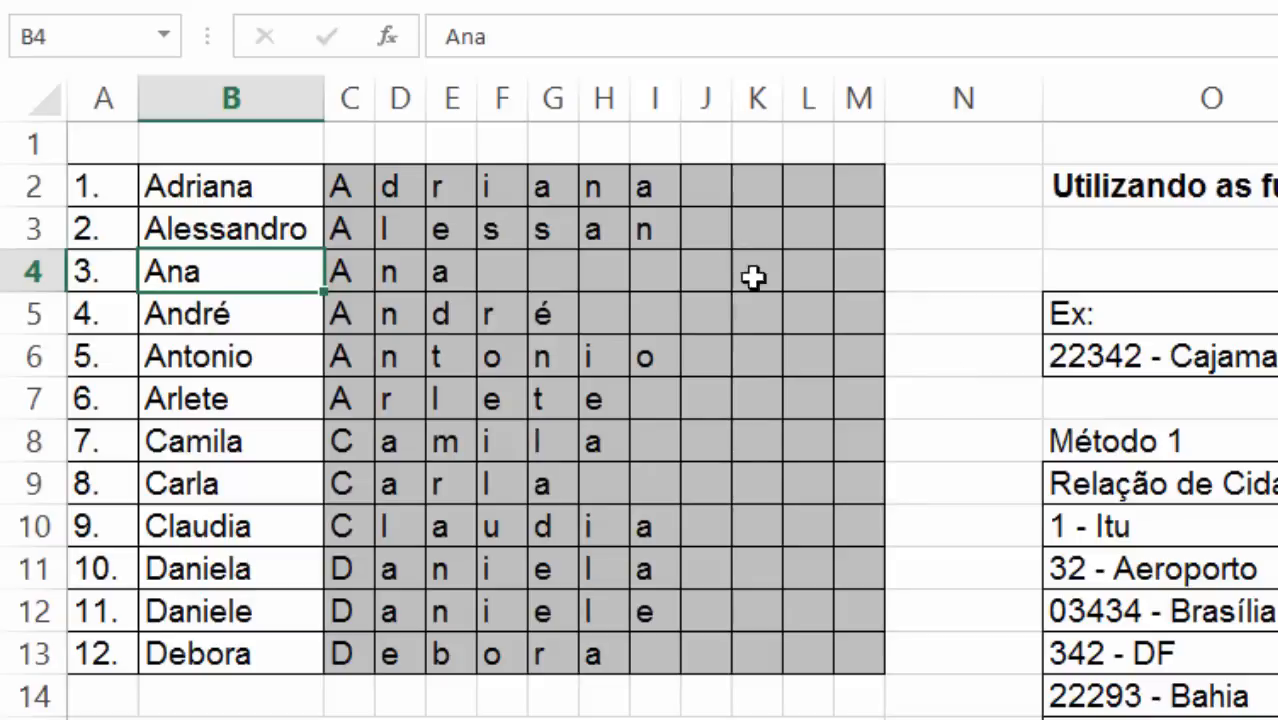
Try to extend the I3 formula across to L3 by filling, and inspect the cell reference of the copy in J3.
drag(708, 220, 810, 225)
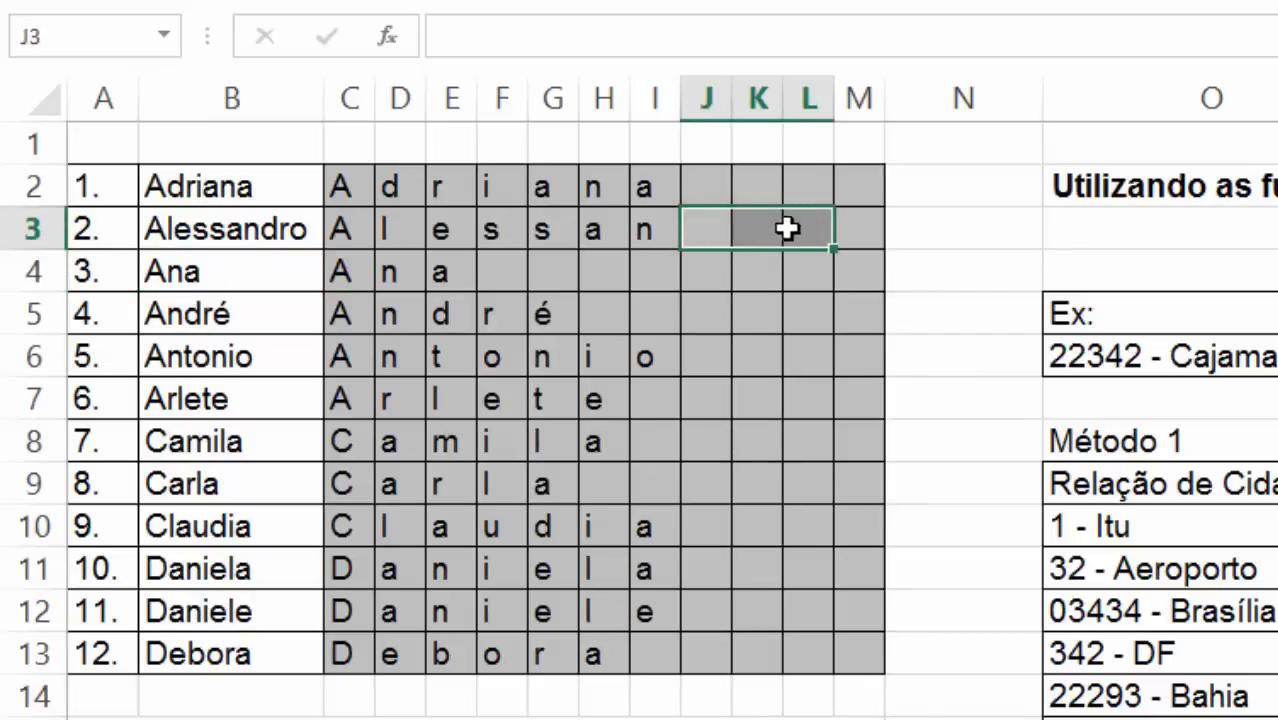
click(645, 227)
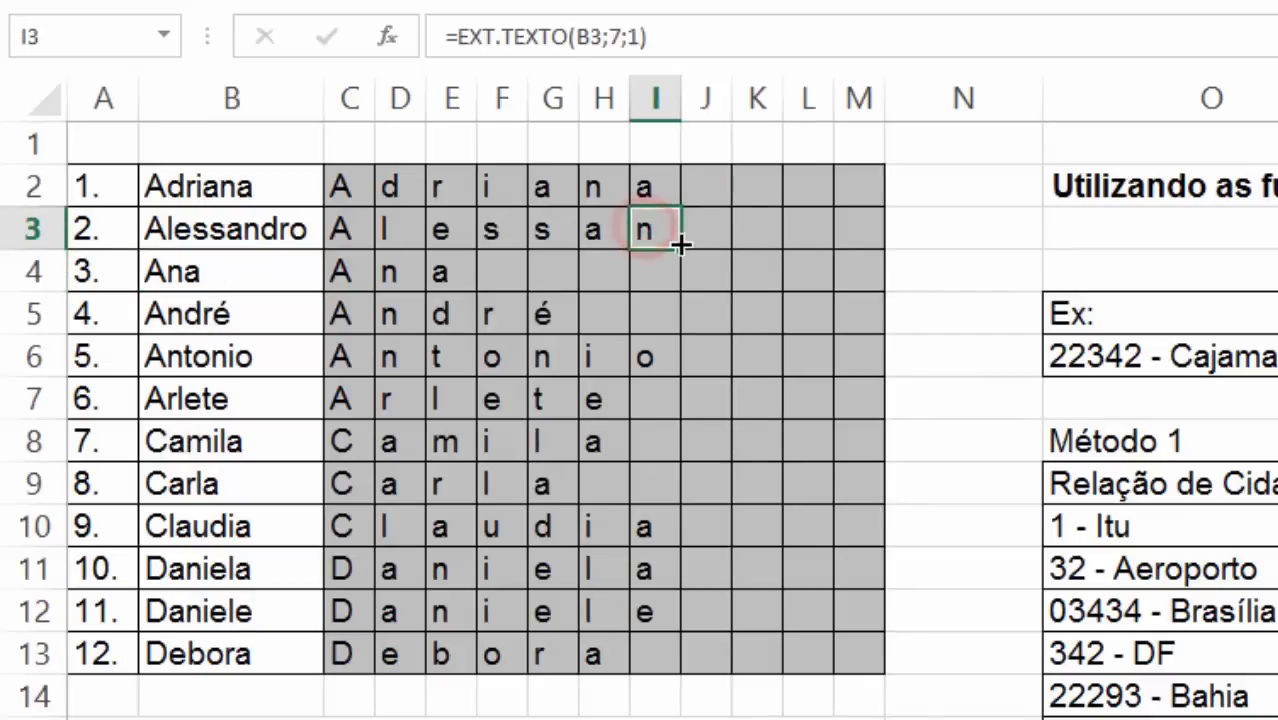
drag(681, 249, 819, 254)
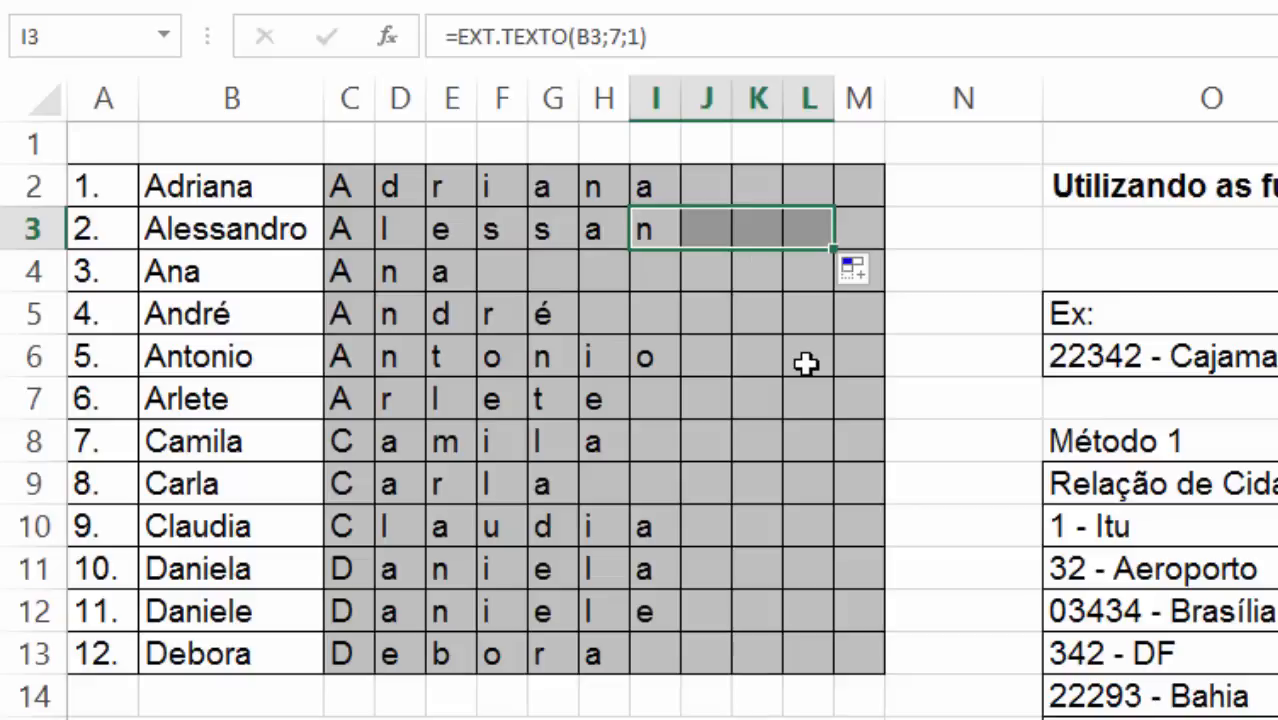
click(716, 230)
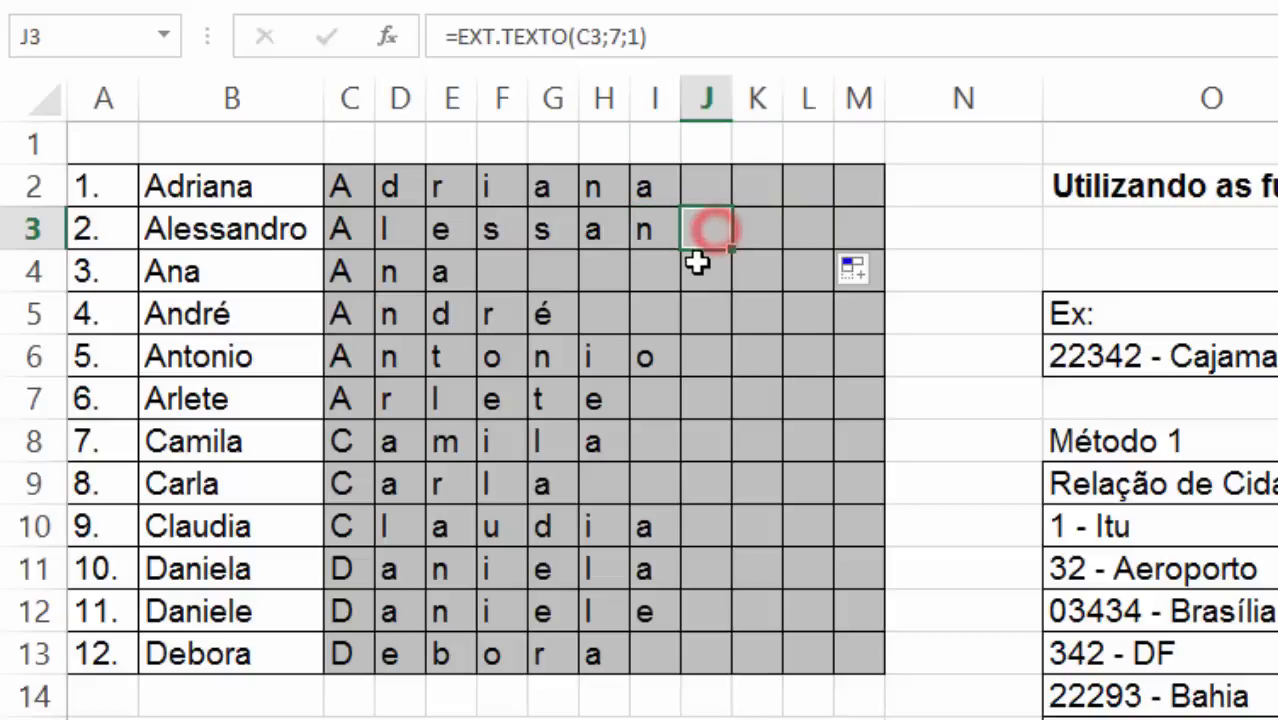
double_click(713, 220)
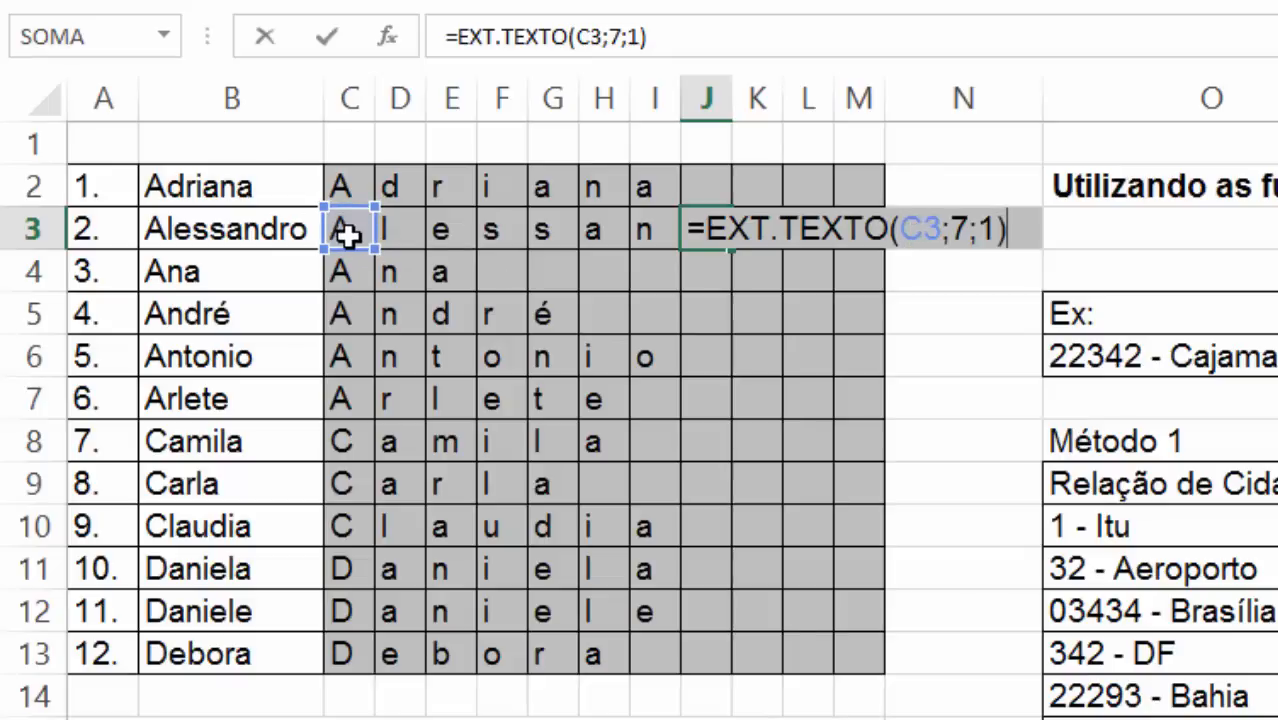
key(ctrl+Return)
Copy the full text of the EXT.TEXTO formula in I3 and leave the cell unchanged.
click(643, 222)
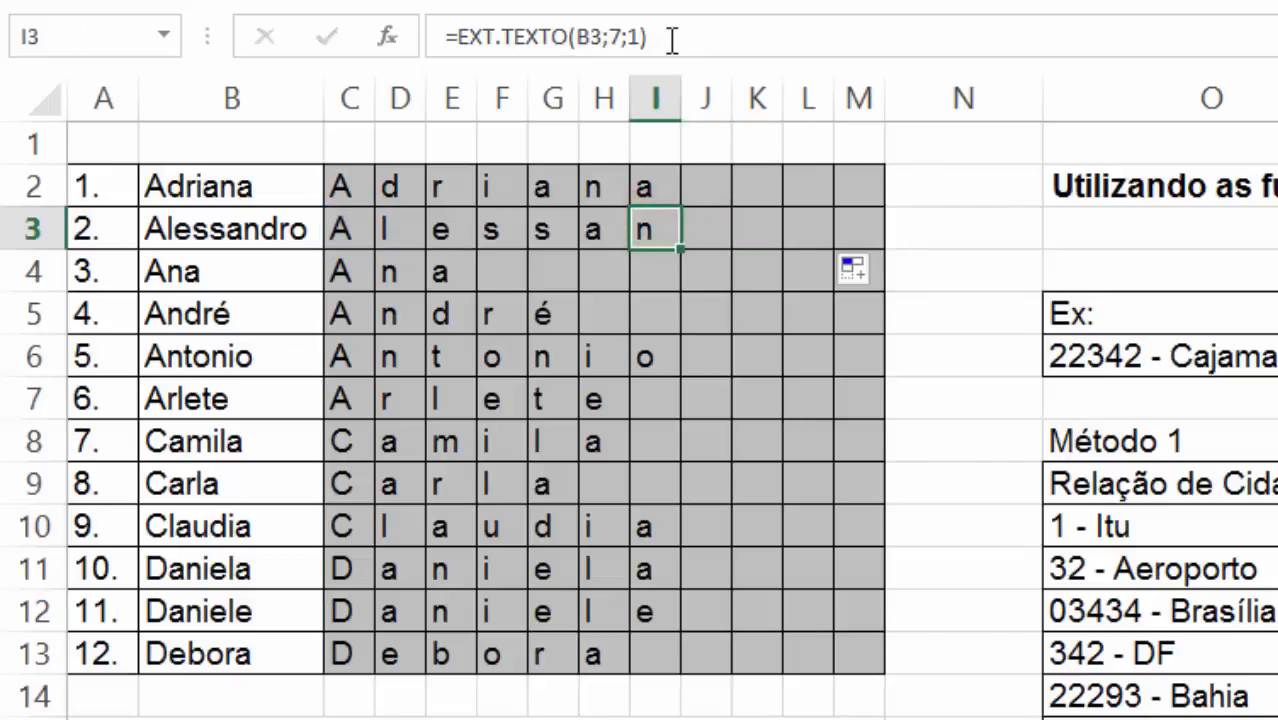
drag(668, 37, 318, 40)
key(ctrl+c)
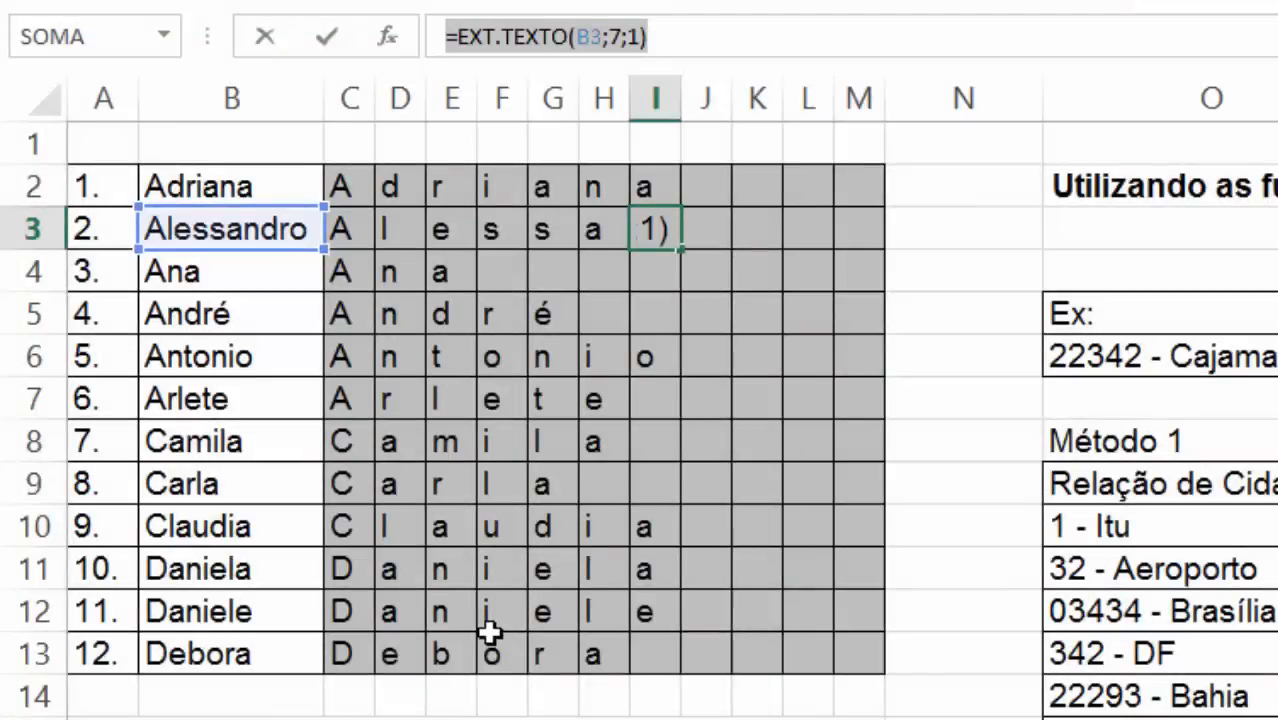
key(ctrl+Return)
Replace the formula in J3 with the copied text and change its starting position to 8, giving =EXT.TEXTO(B3;8;1).
click(725, 228)
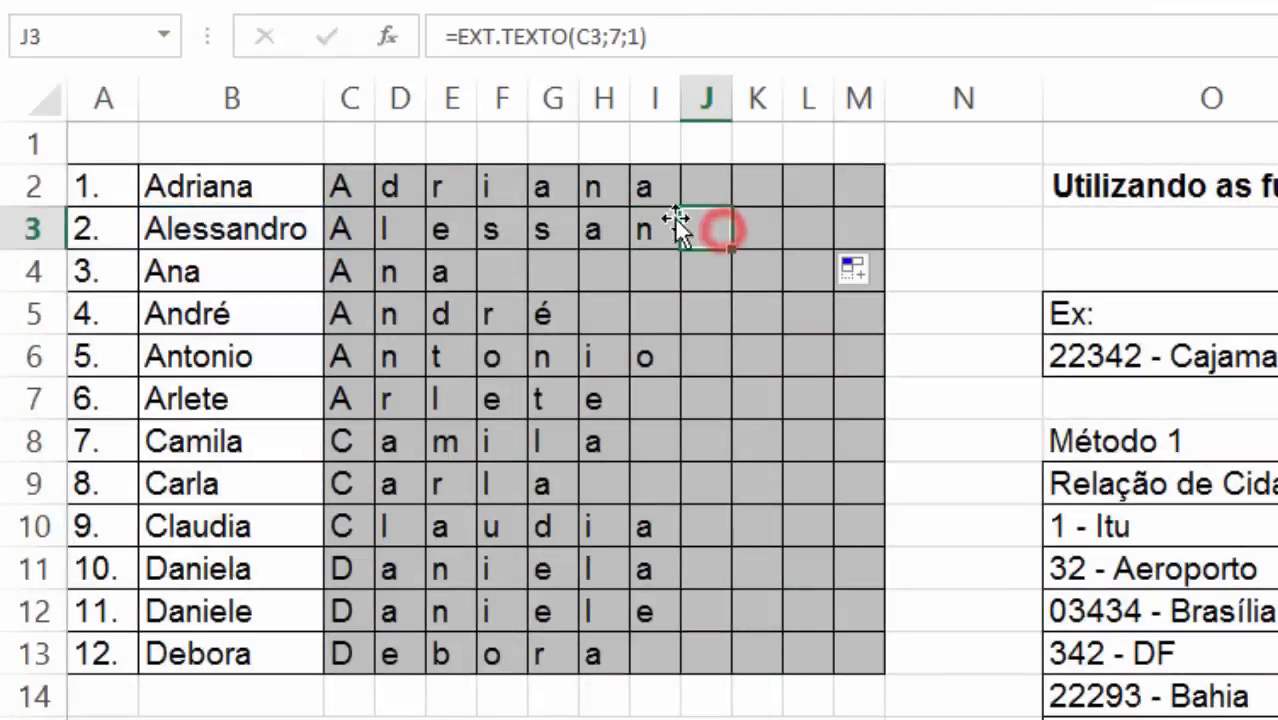
click(676, 42)
double_click(590, 37)
key(Left)
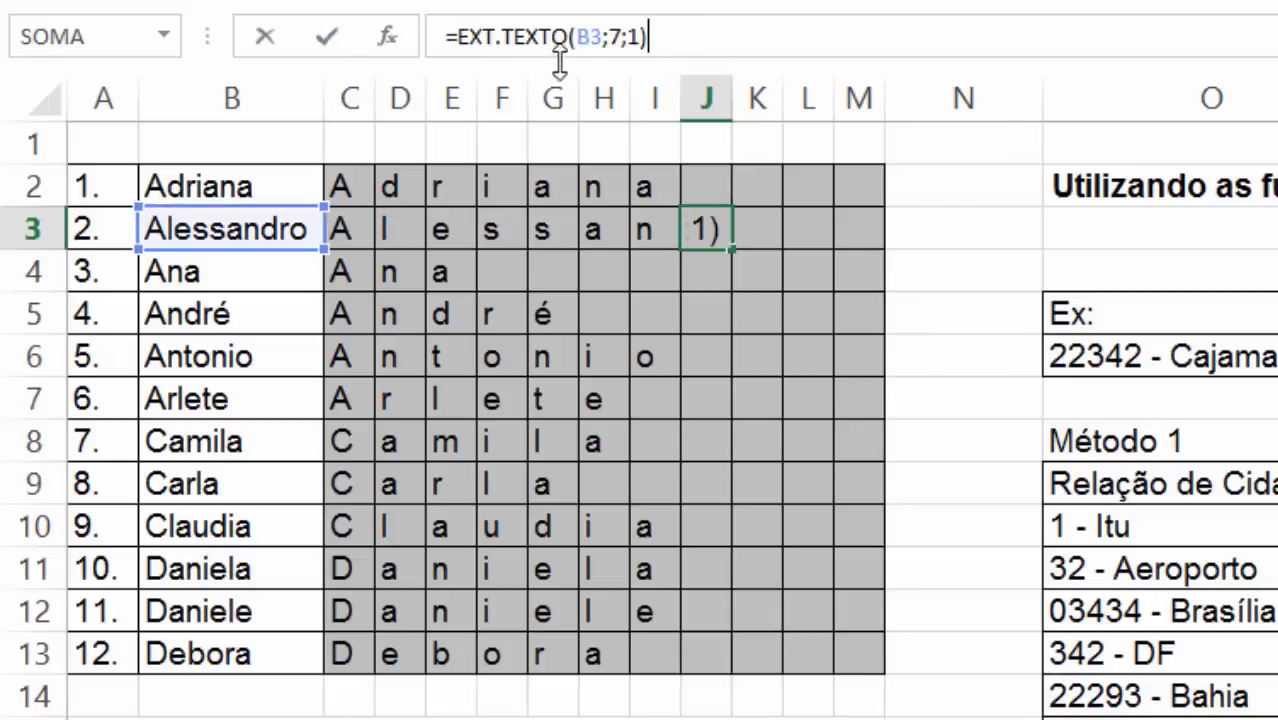
double_click(617, 37)
key(BackSpace)
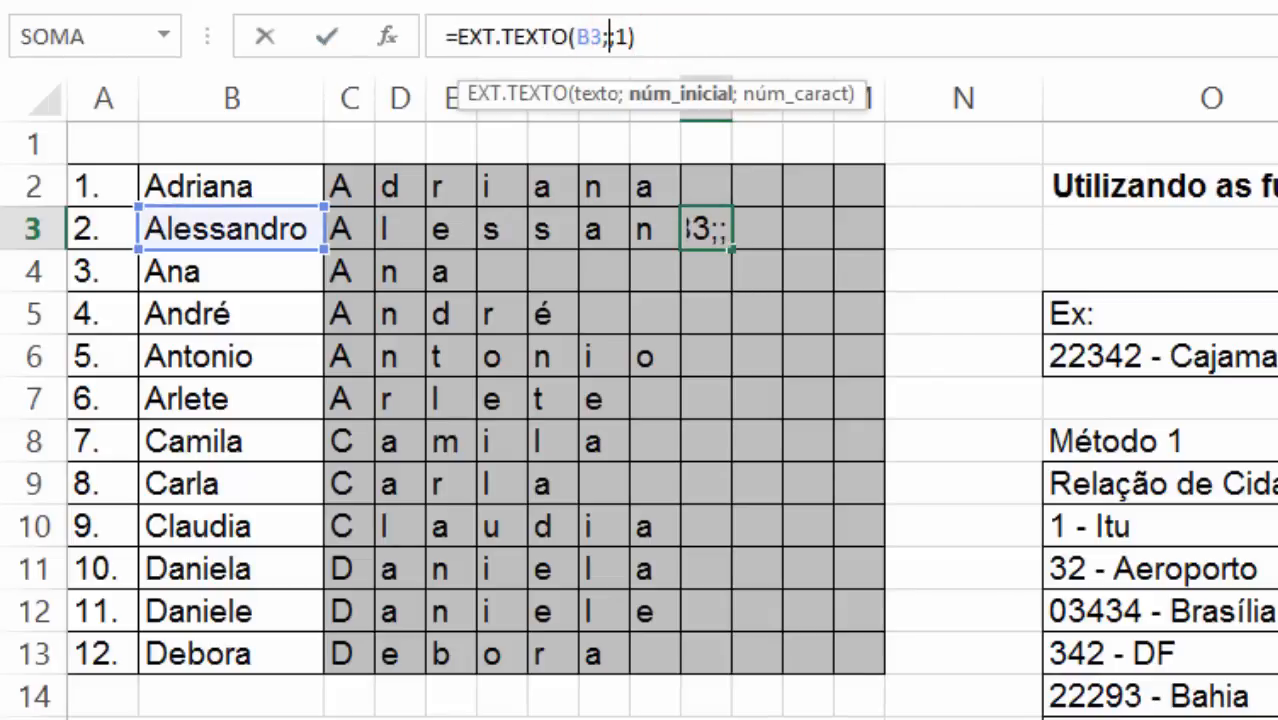
text(8)
key(Return)
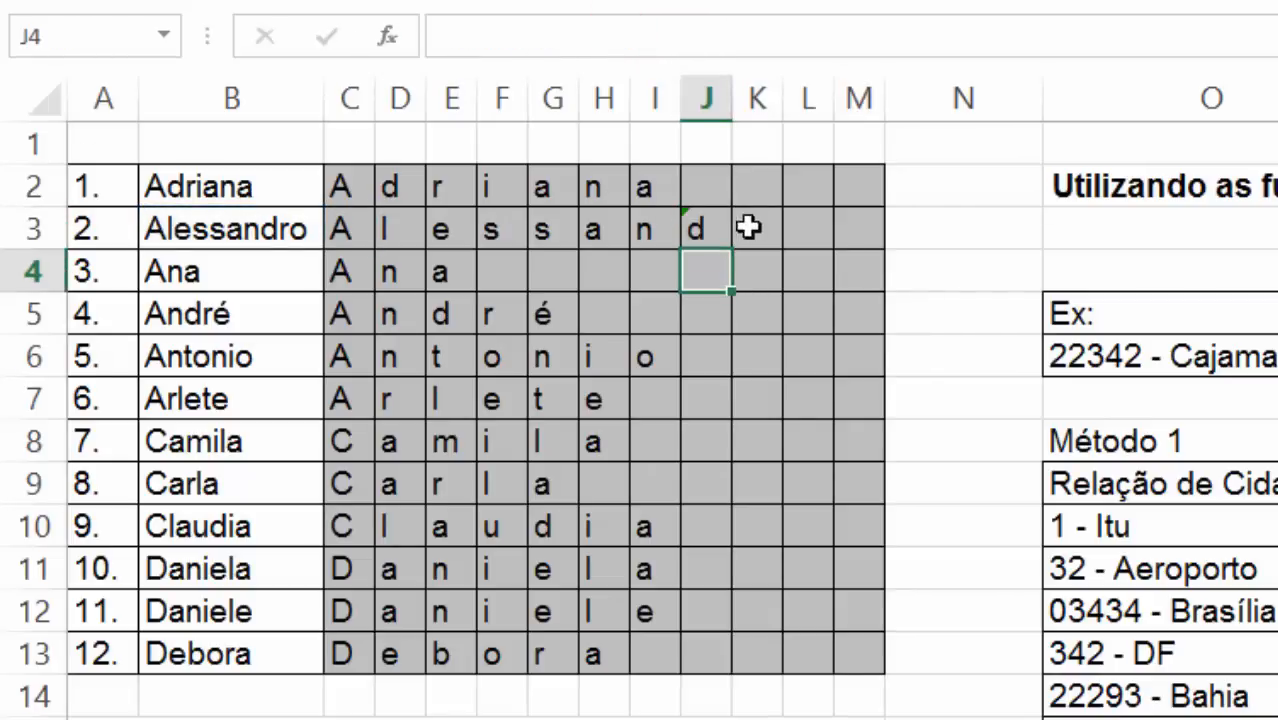
Replace the formula in K3 with the copied text and change its starting position to 9, giving =EXT.TEXTO(B3;9;1).
click(765, 228)
drag(796, 26, 200, 23)
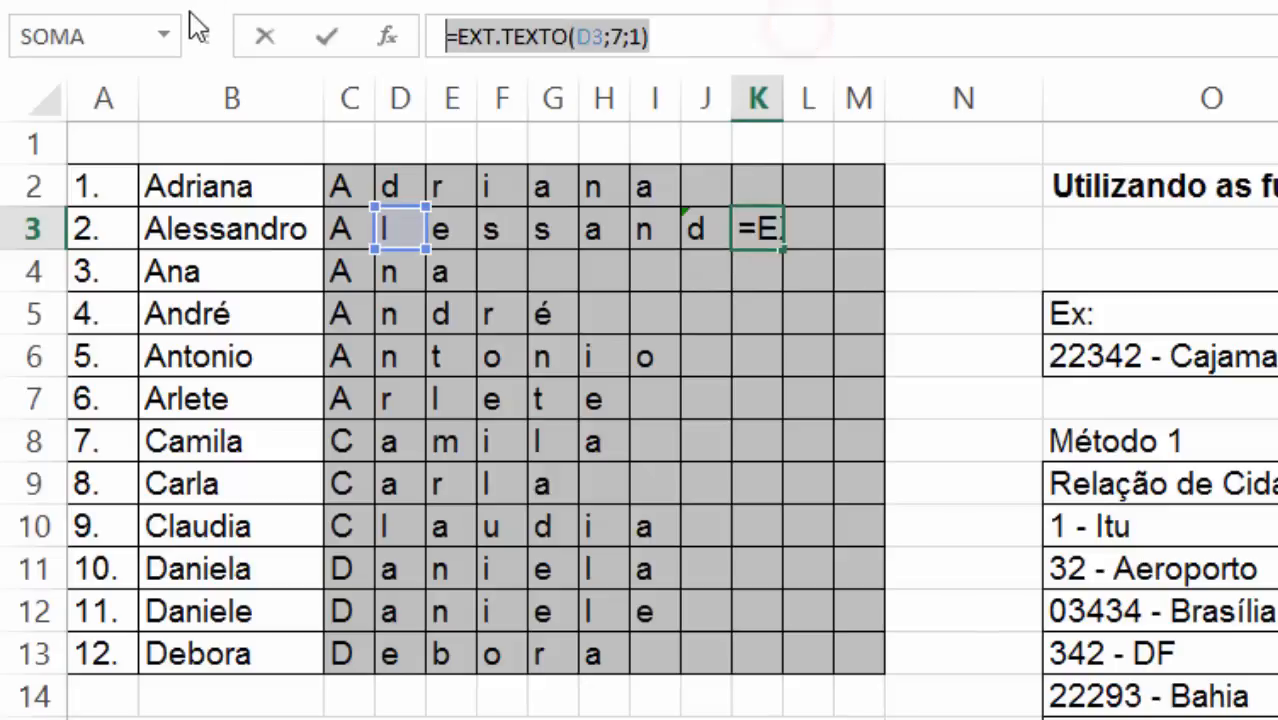
key(ctrl+v)
click(619, 37)
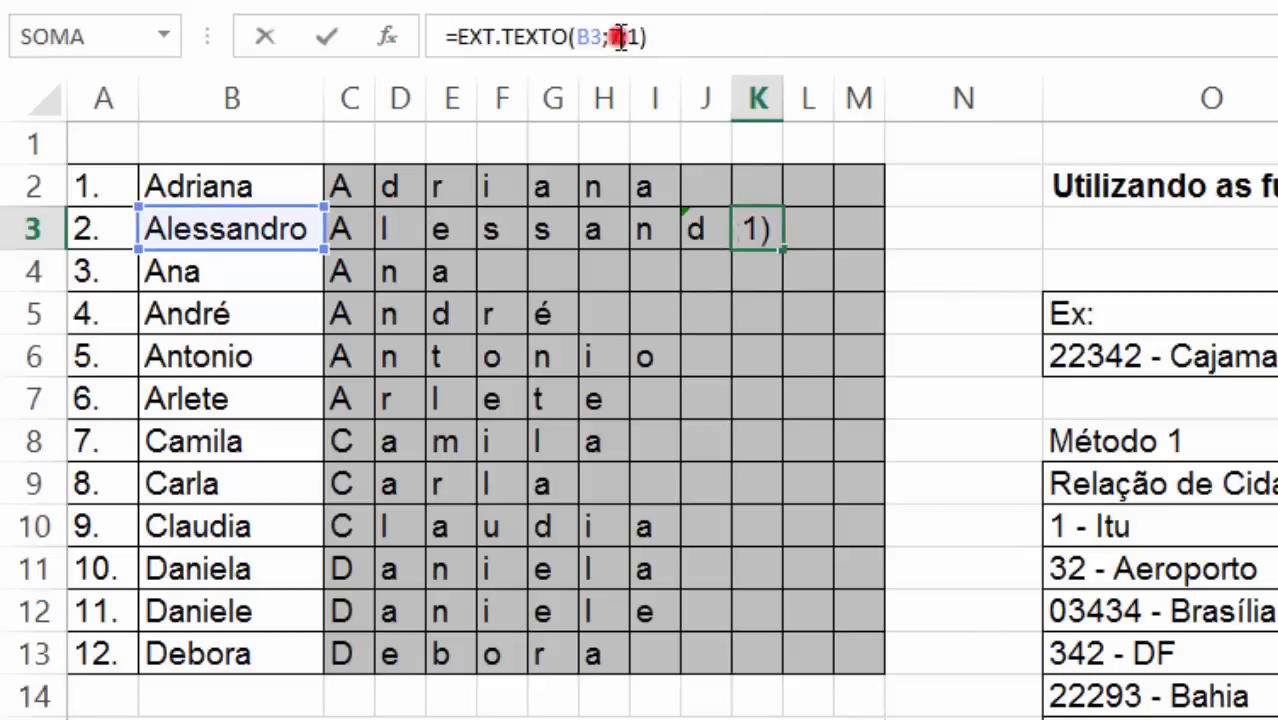
key(BackSpace)
text(9)
key(Return)
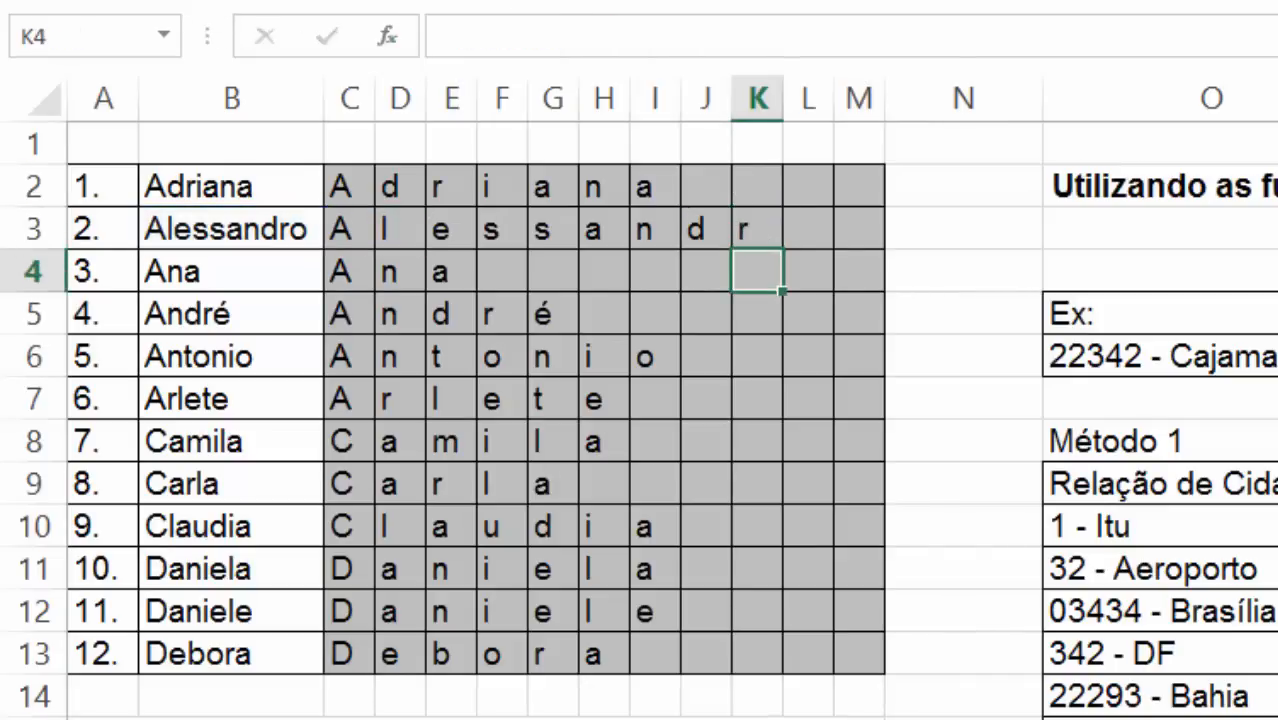
Replace the formula in L3 with the copied text and change its starting position to 10, giving =EXT.TEXTO(B3;10;1).
click(807, 227)
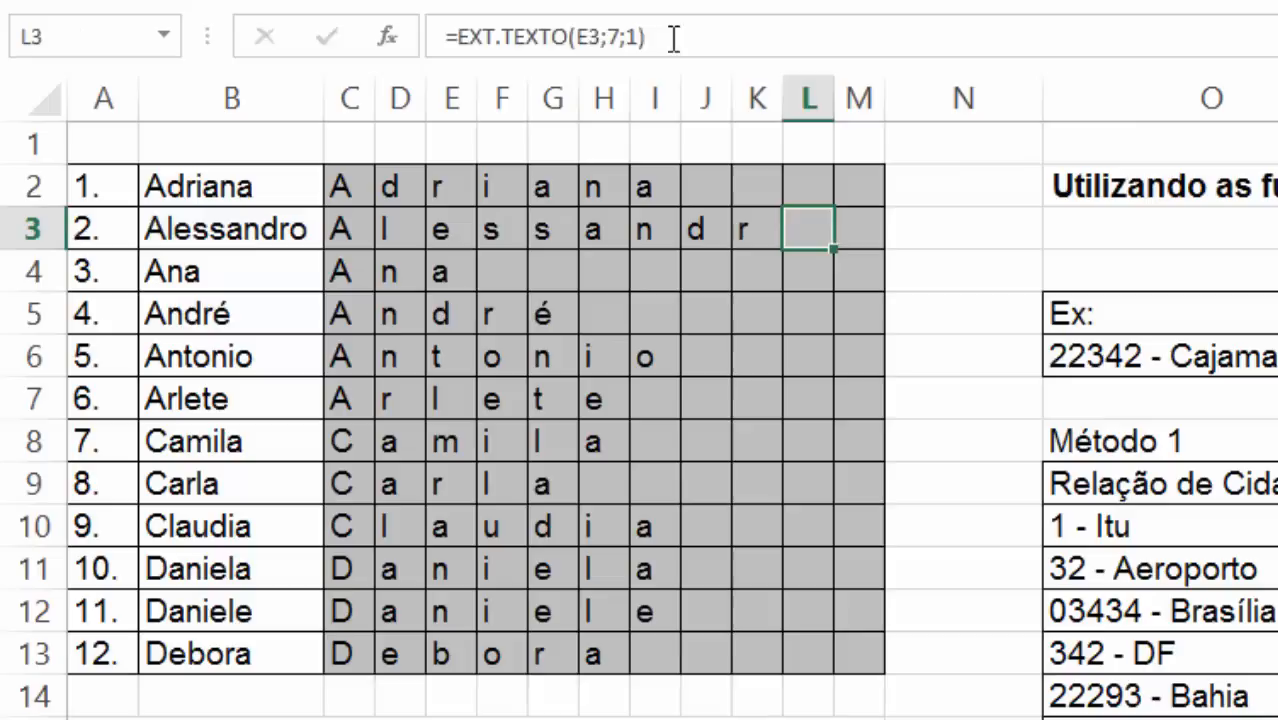
drag(671, 37, 307, 50)
key(ctrl+v)
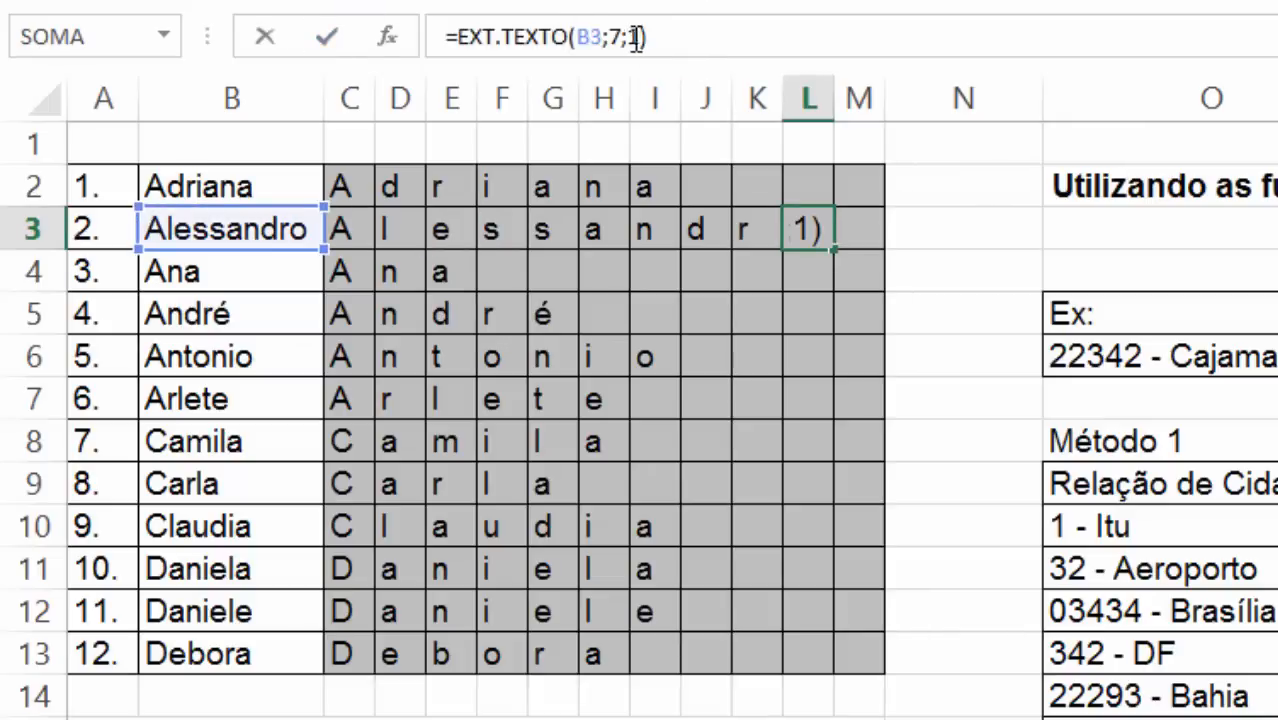
click(619, 37)
key(BackSpace)
text(10)
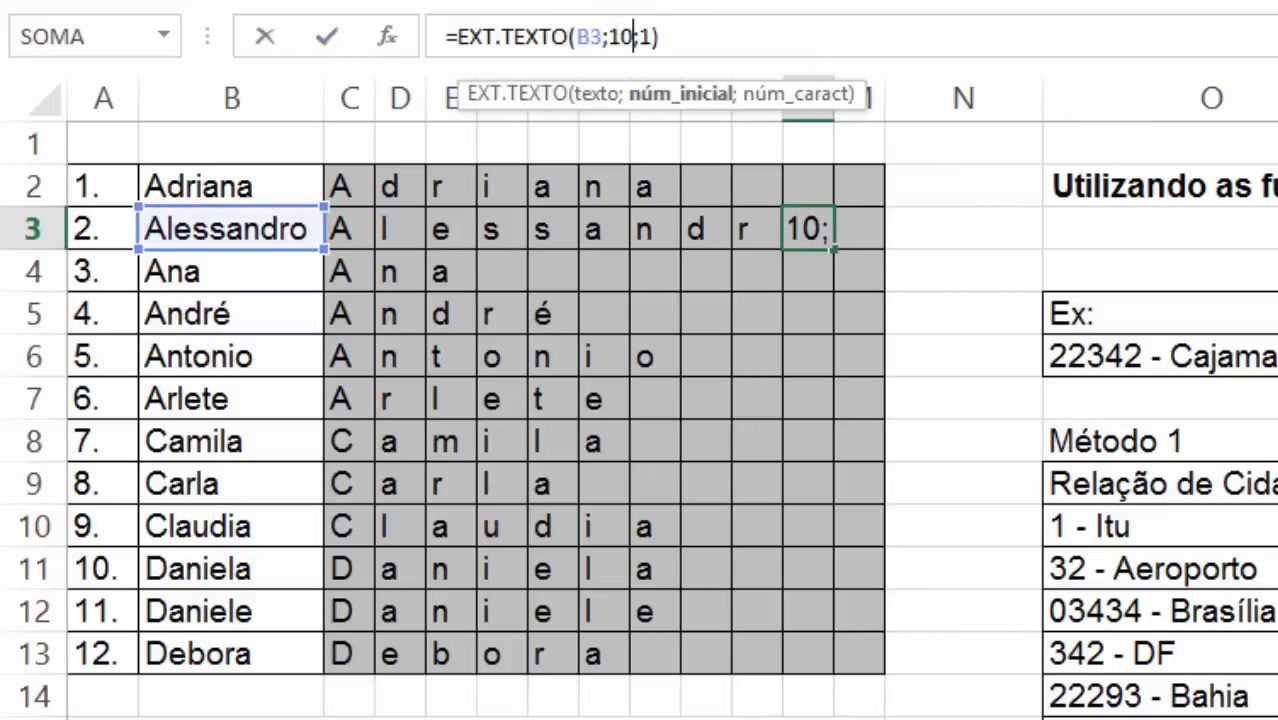
key(Return)
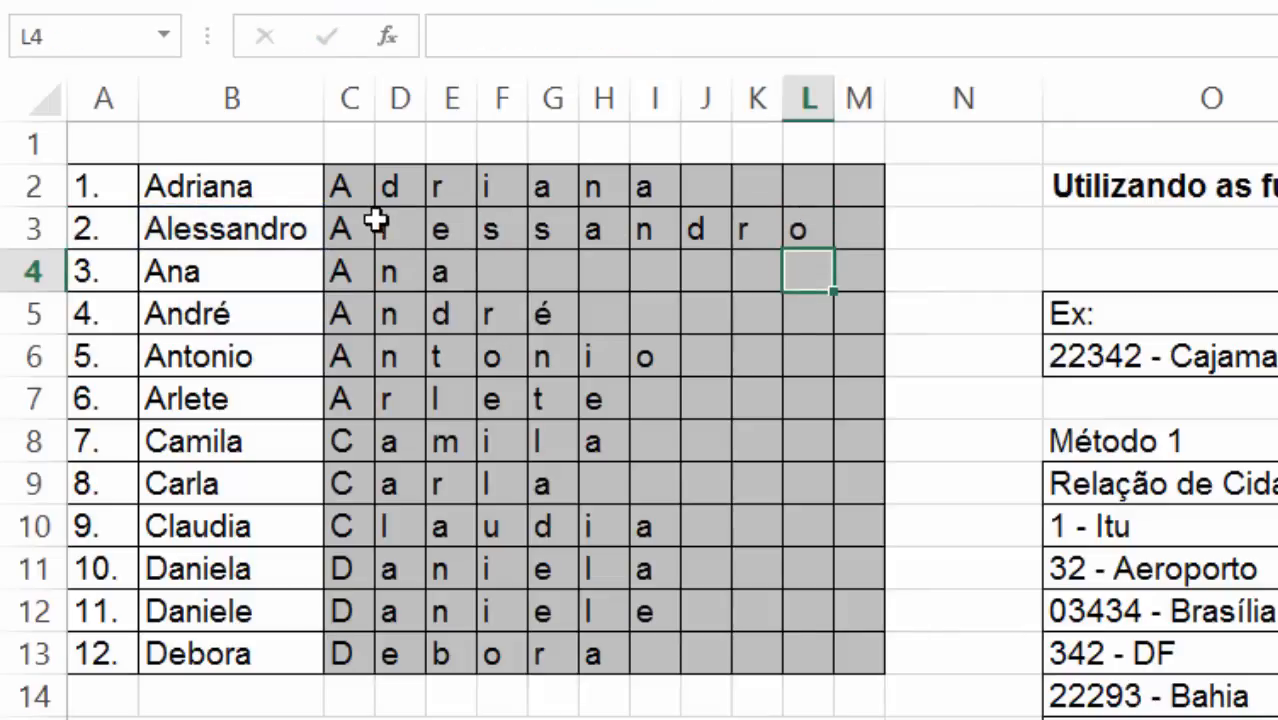
Fill the formulas in C3:L3 down through row 13 so every name uses ten letter columns.
click(357, 229)
drag(557, 242, 805, 250)
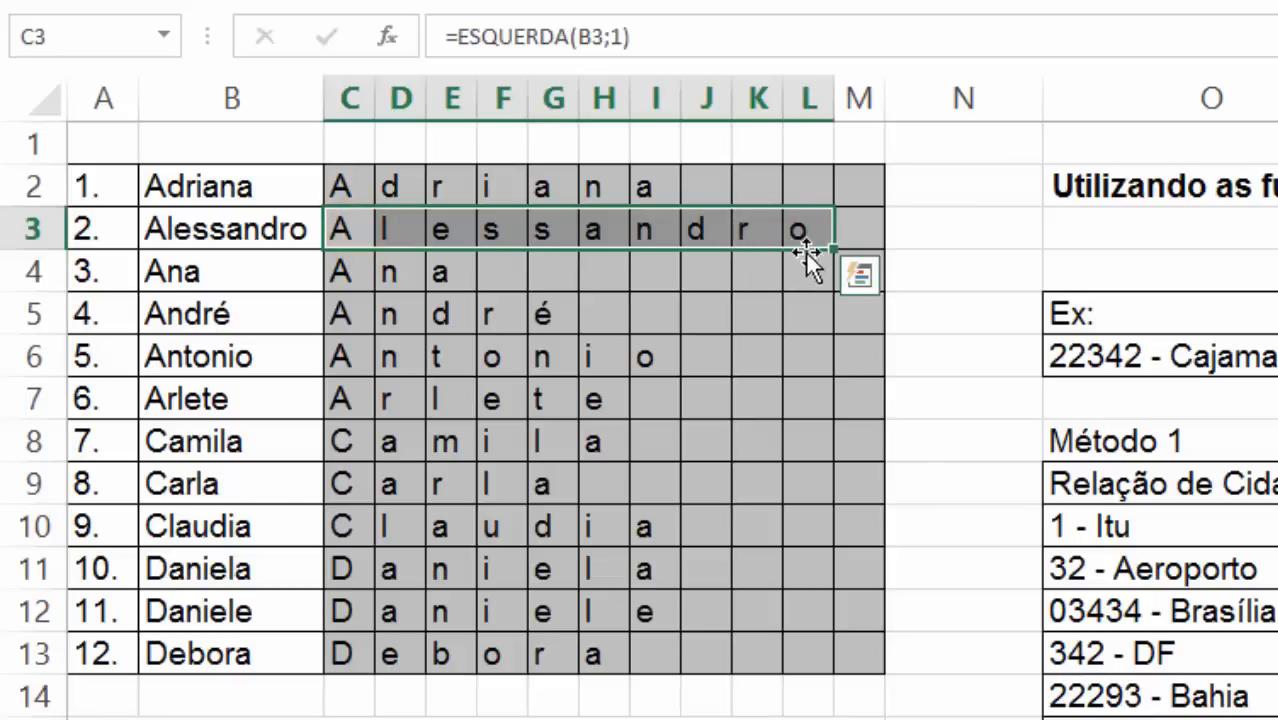
click(825, 252)
click(832, 250)
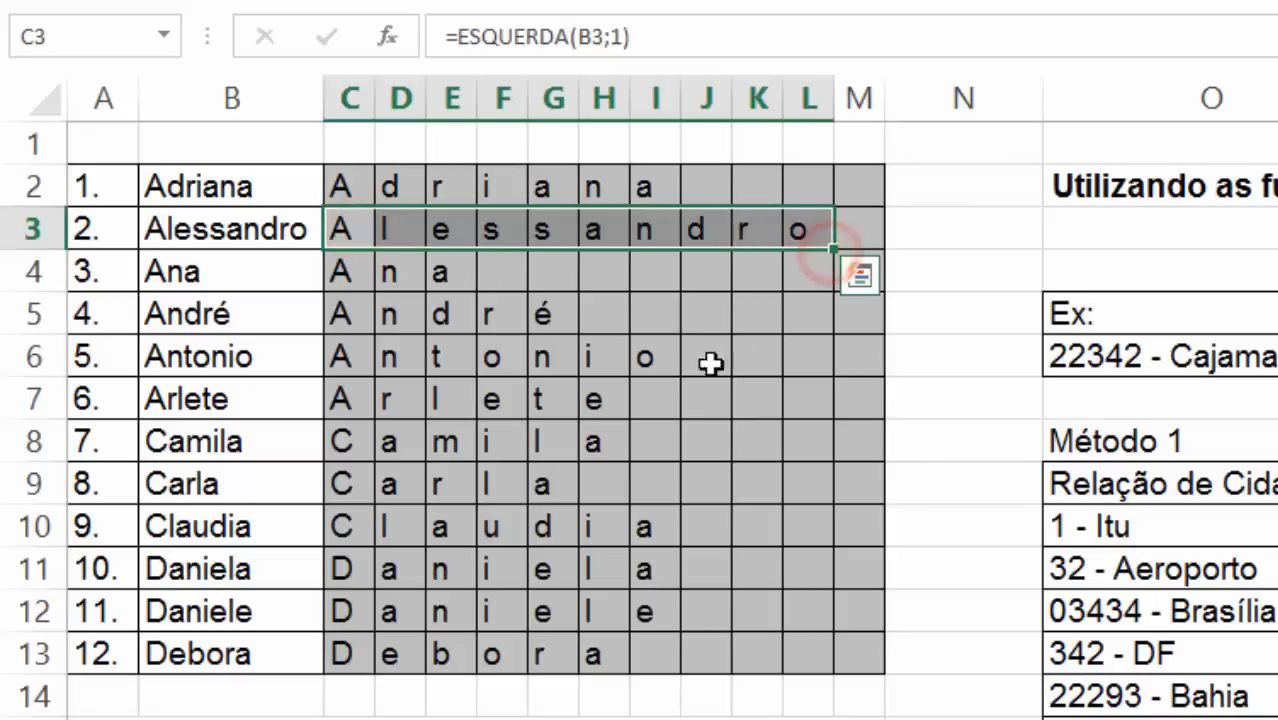
drag(833, 251, 793, 676)
mouse_move(590, 563)
mouse_down()
mouse_move(583, 528)
mouse_move(590, 566)
mouse_up()
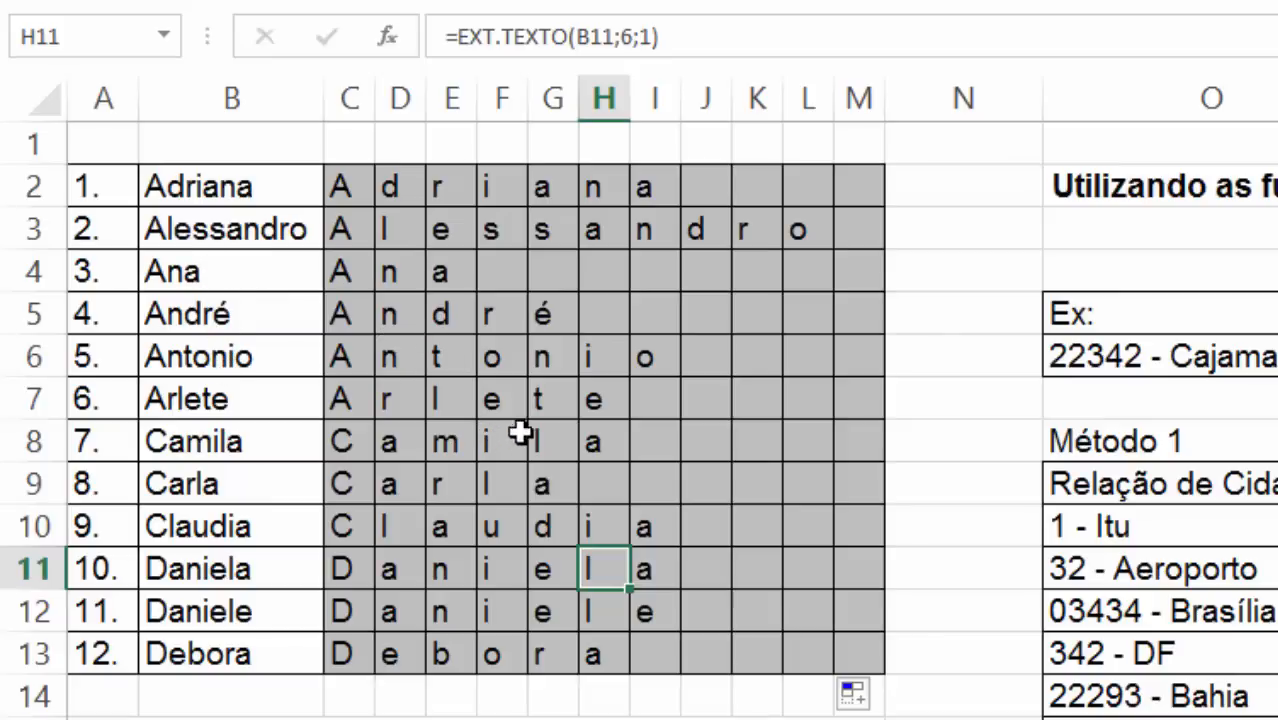
Examine the second letter-splitting table and how its header numbers in C21:M21 relate to the cells of row 22.
scroll(570, 362, down, 6)
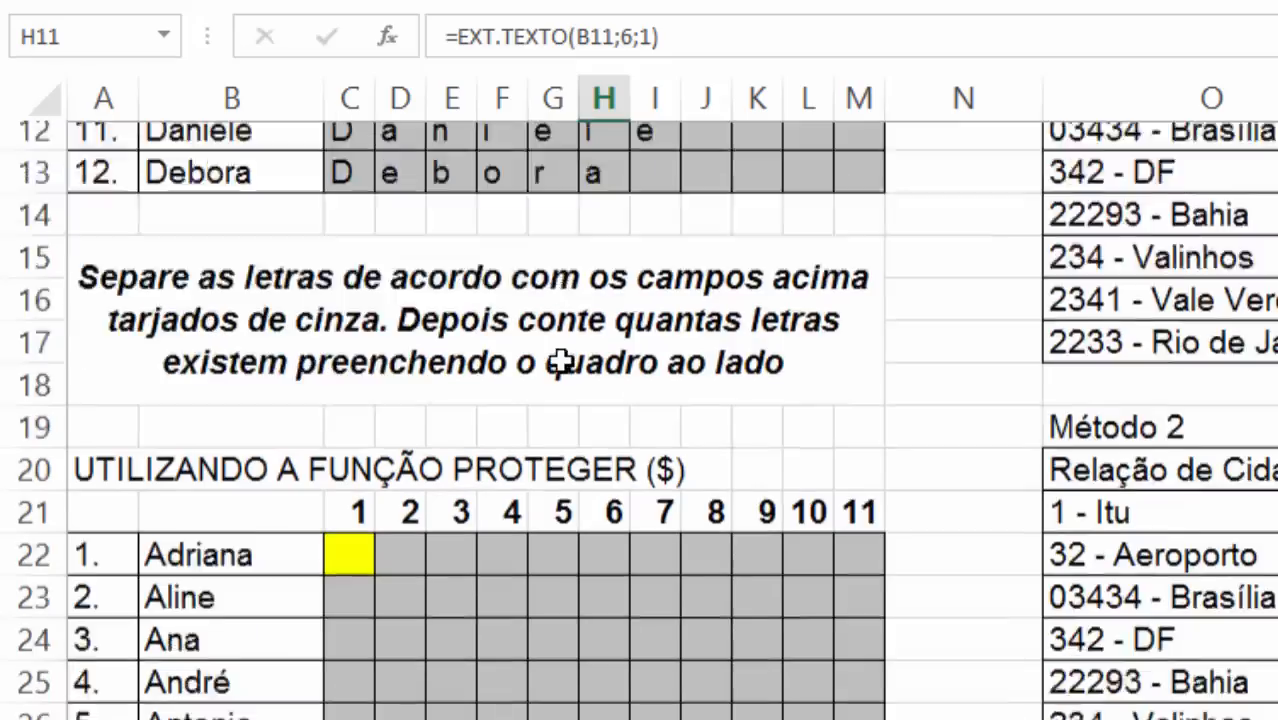
scroll(548, 455, up, 6)
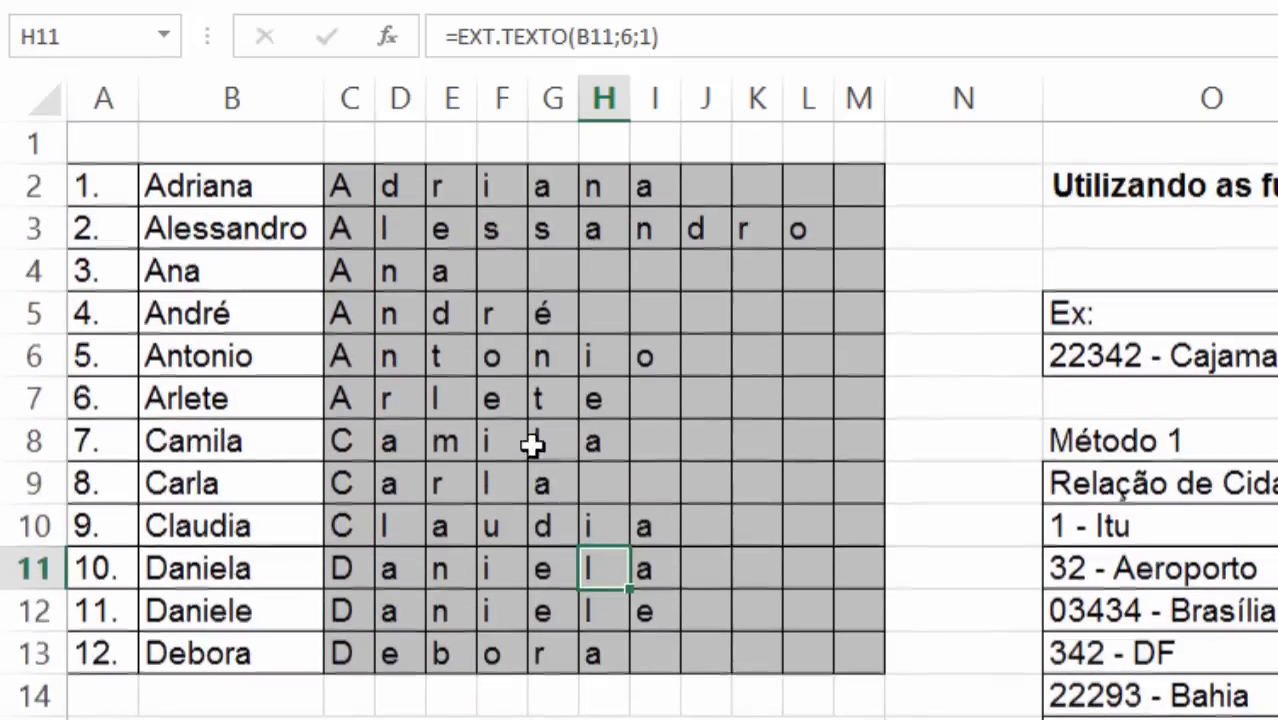
scroll(540, 457, down, 6)
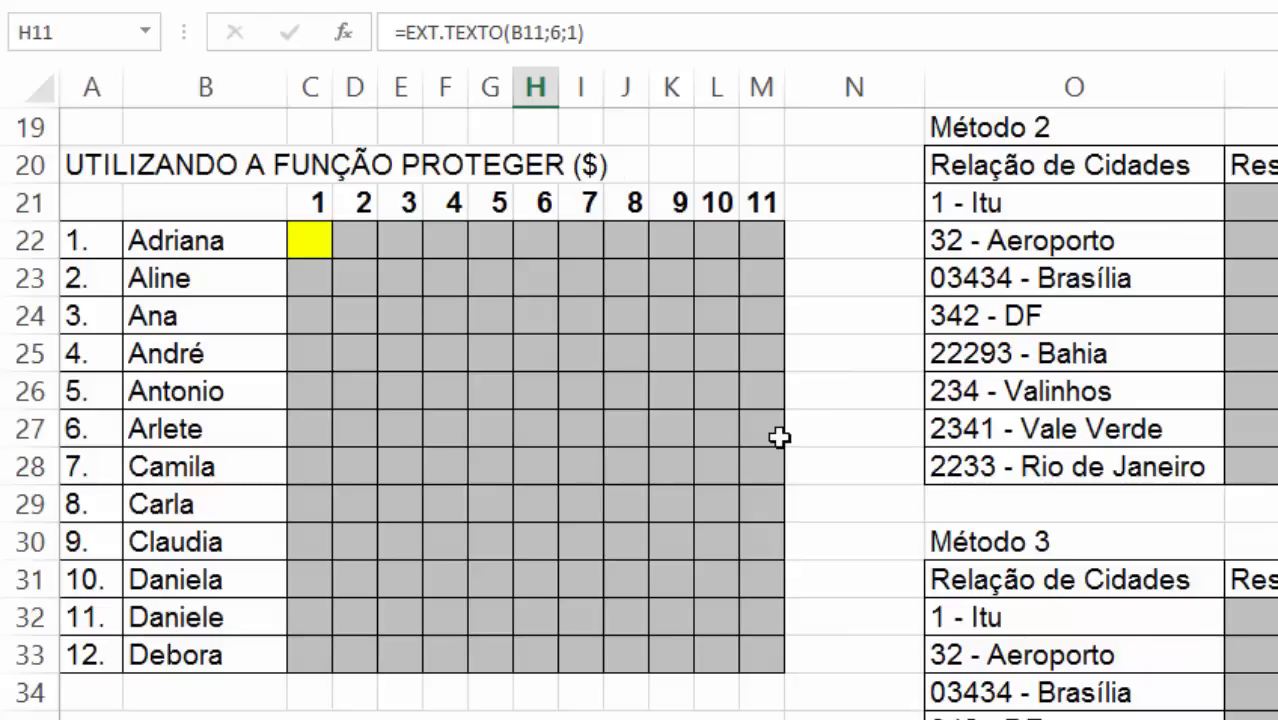
scroll(609, 176, up, 3)
scroll(351, 399, down, 3)
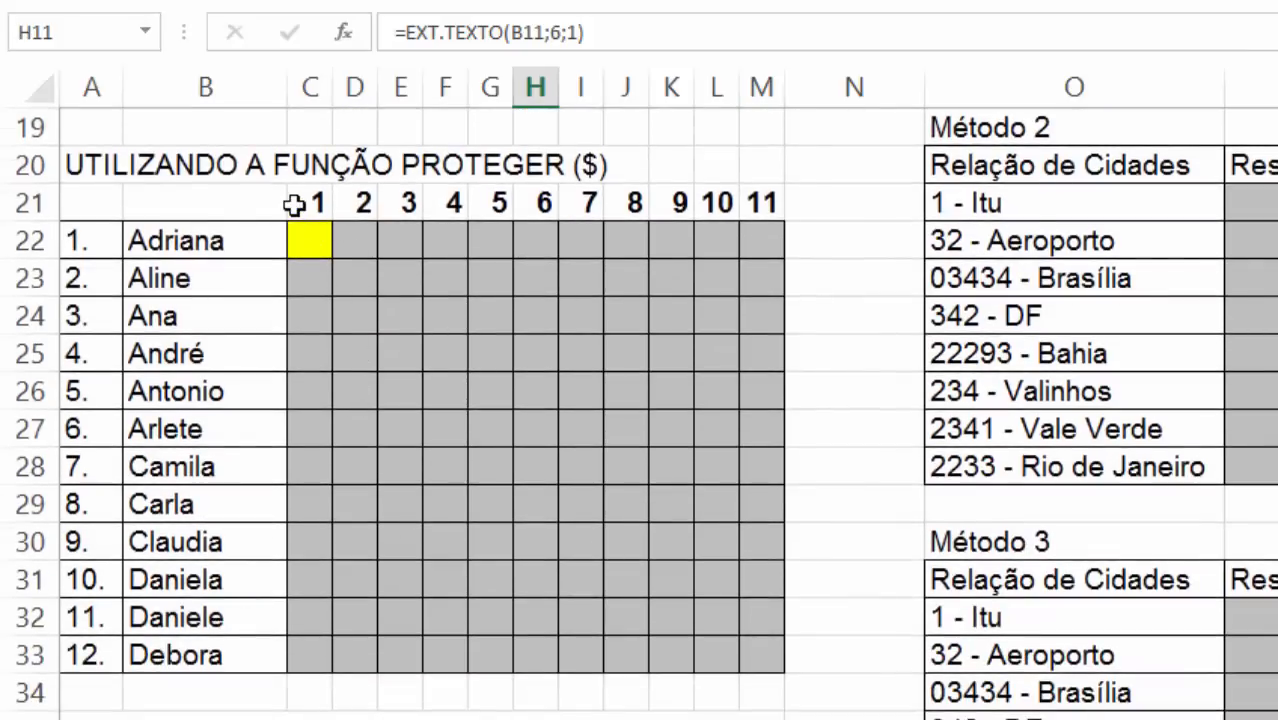
drag(294, 205, 765, 188)
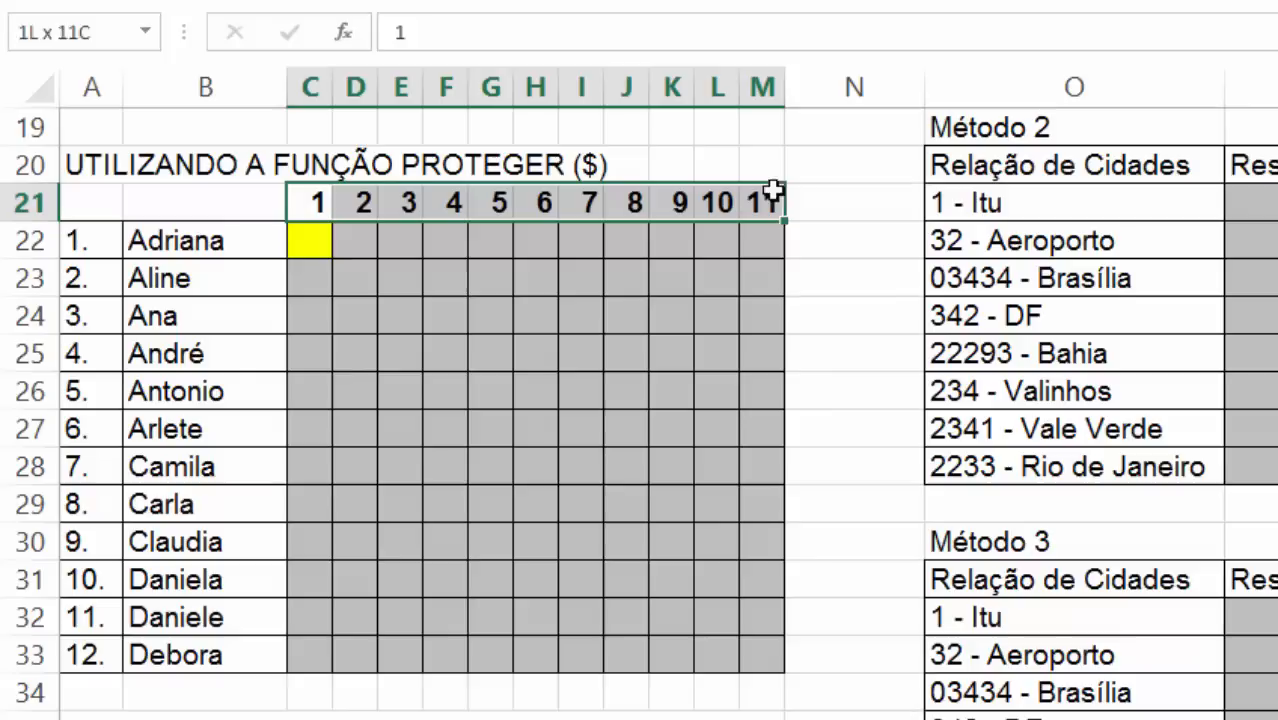
click(317, 200)
click(314, 234)
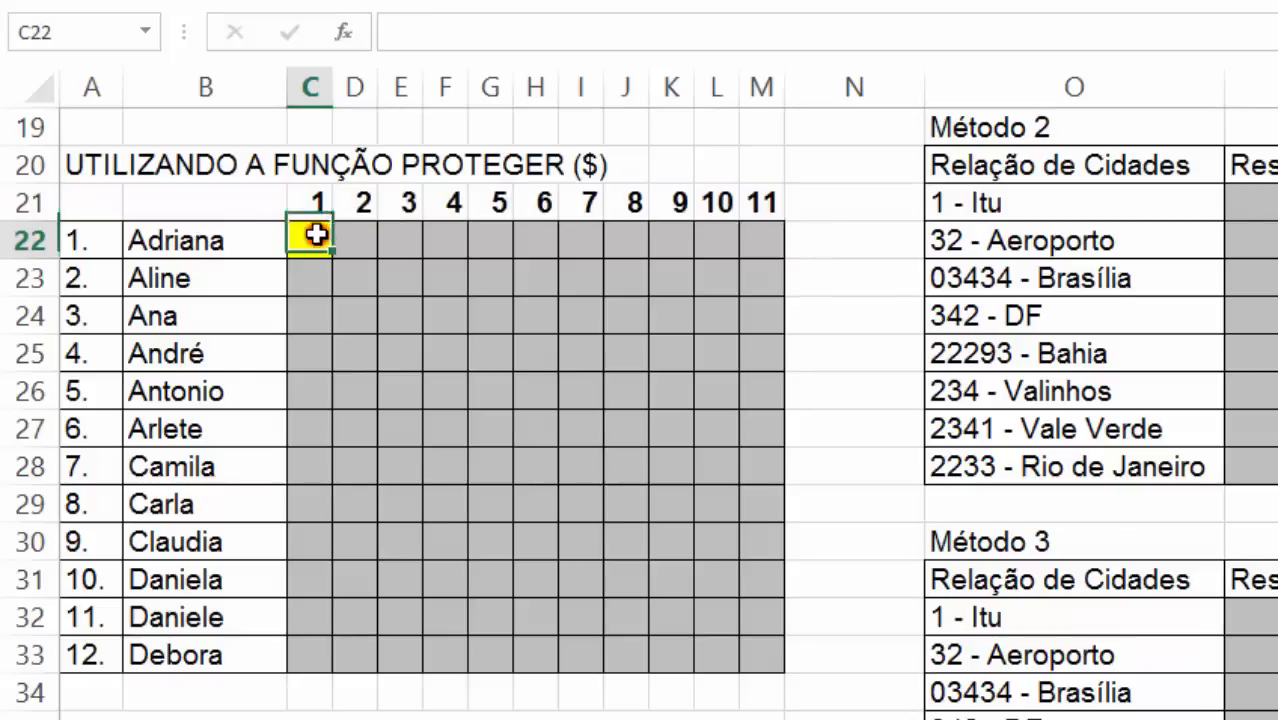
click(318, 203)
click(319, 233)
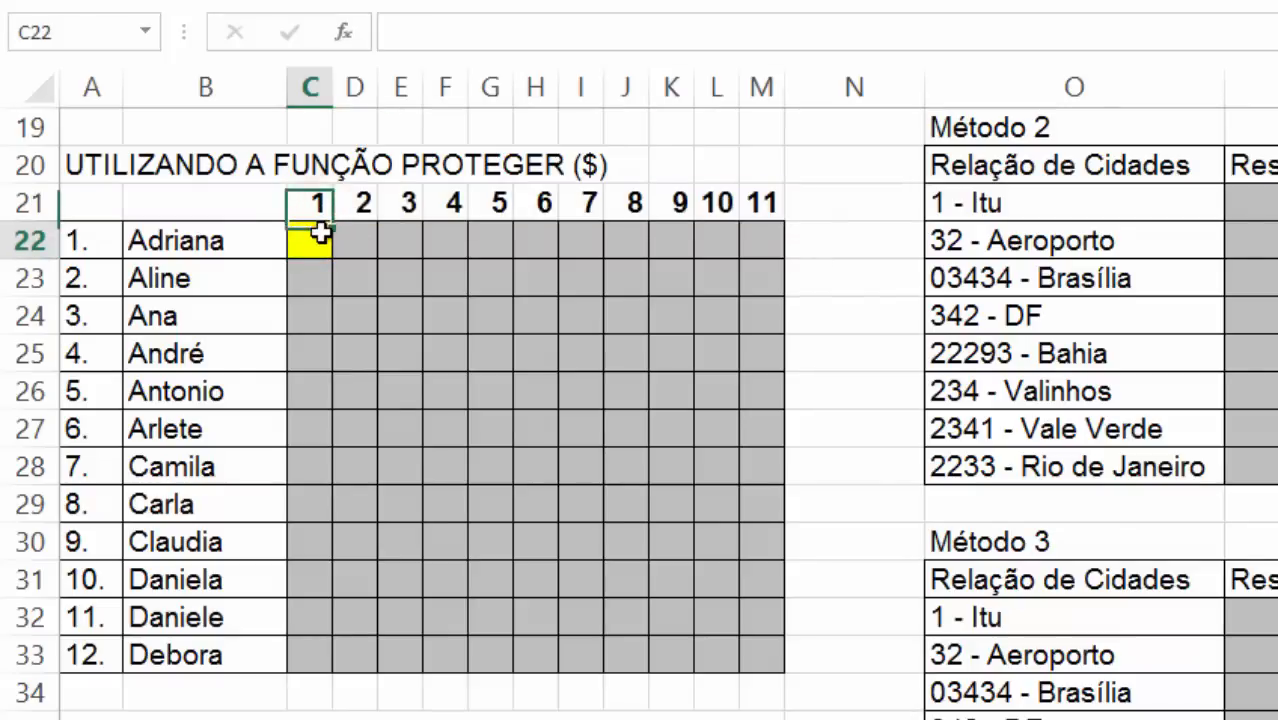
click(345, 205)
click(351, 243)
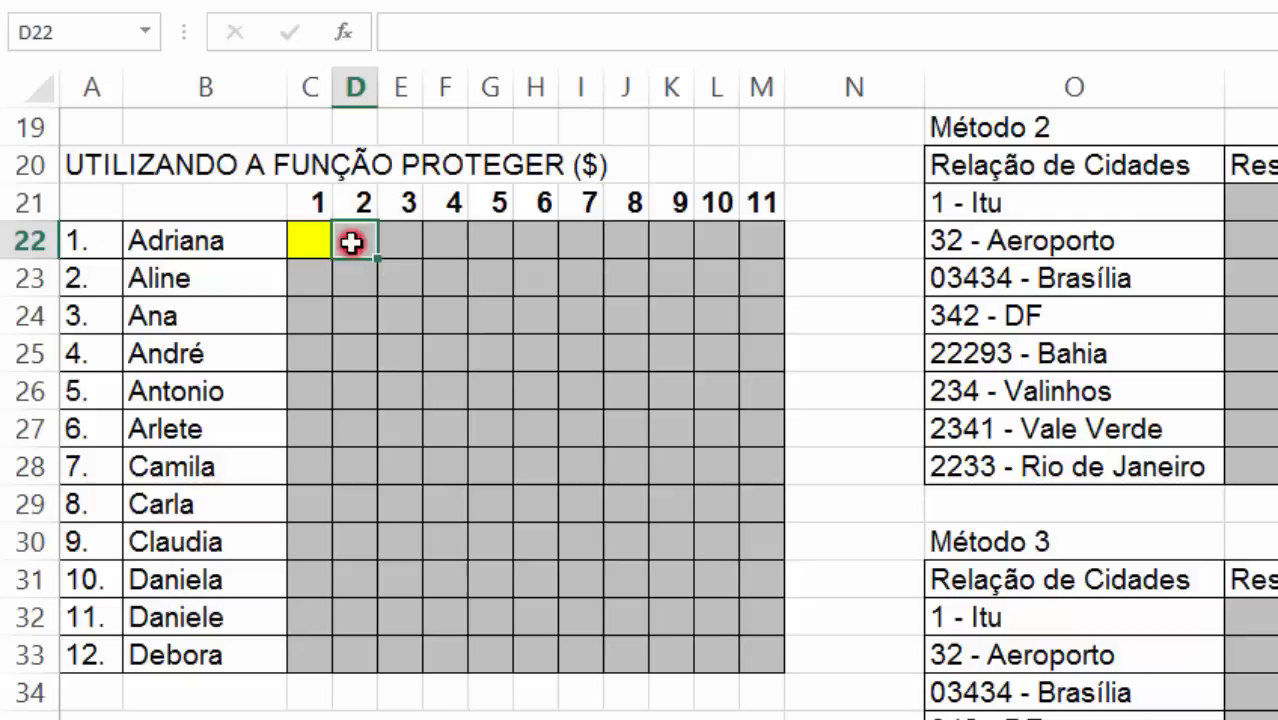
click(370, 201)
click(403, 205)
click(403, 235)
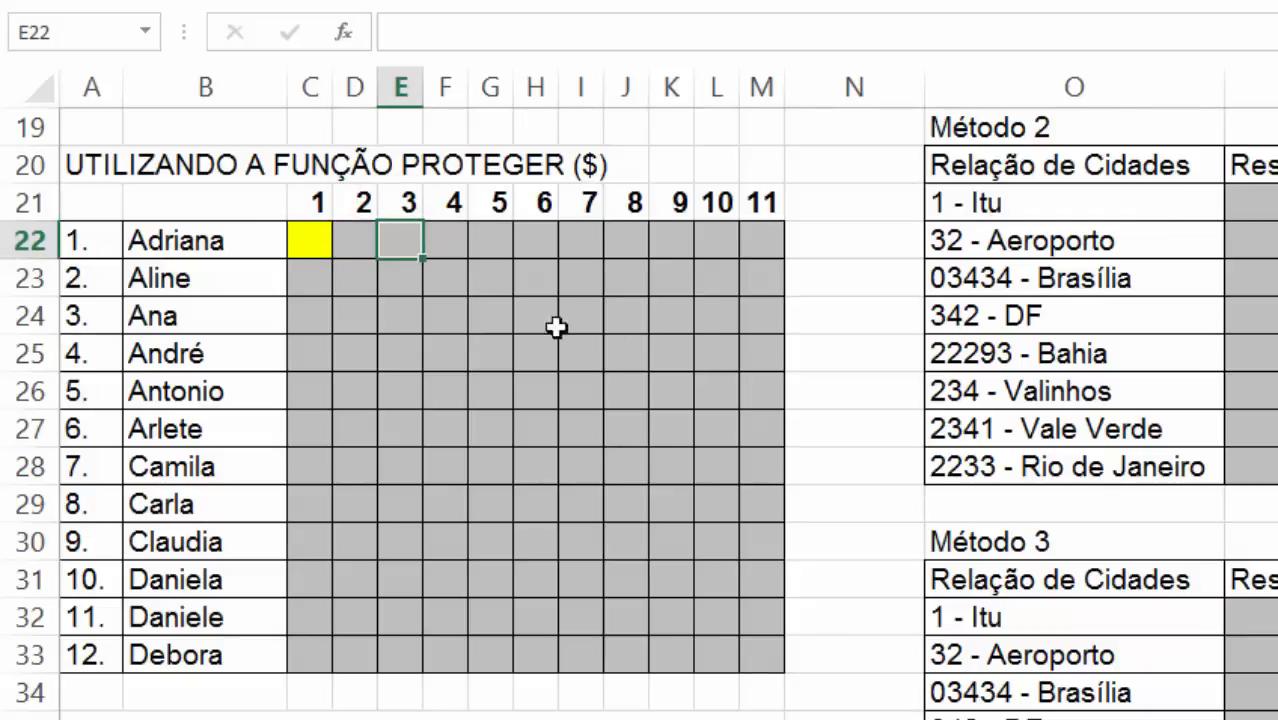
Change the yellow fill of cell C22 to a light grey theme colour.
click(303, 253)
click(421, 8)
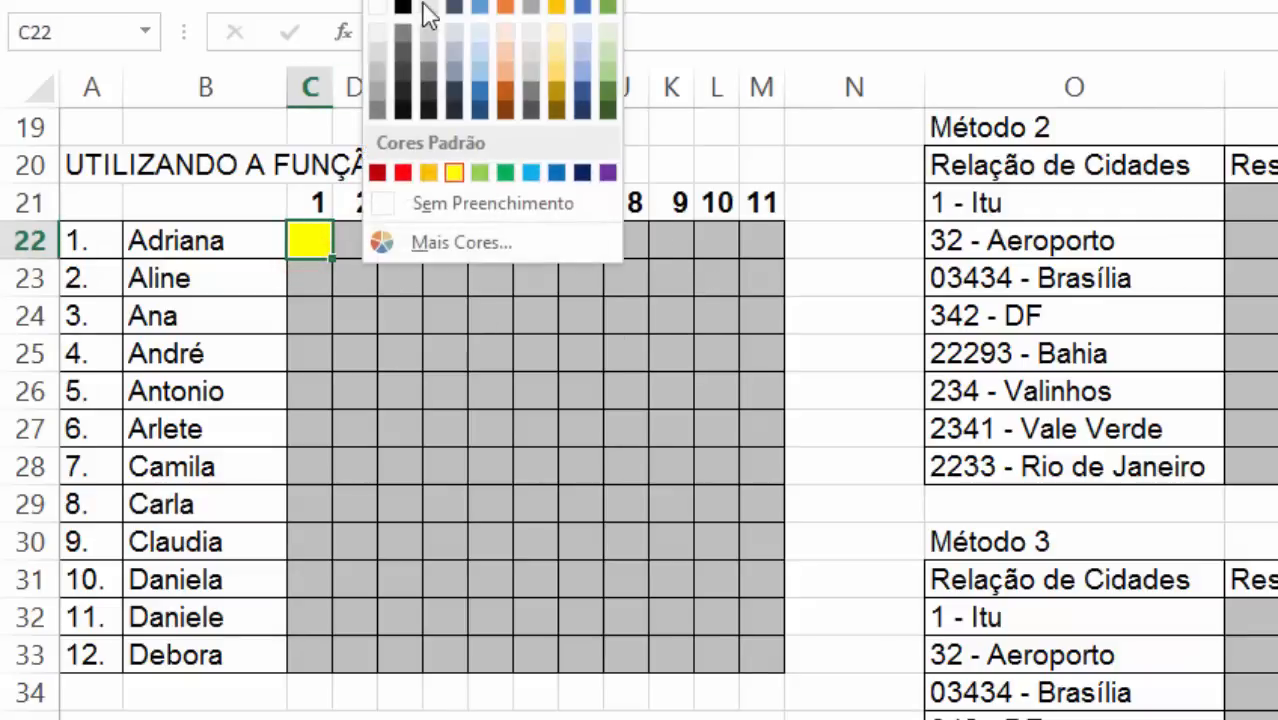
click(378, 55)
click(396, 307)
Start an EXT.TEXTO formula in C22 with the column-locked reference $B22 as its text argument.
click(320, 243)
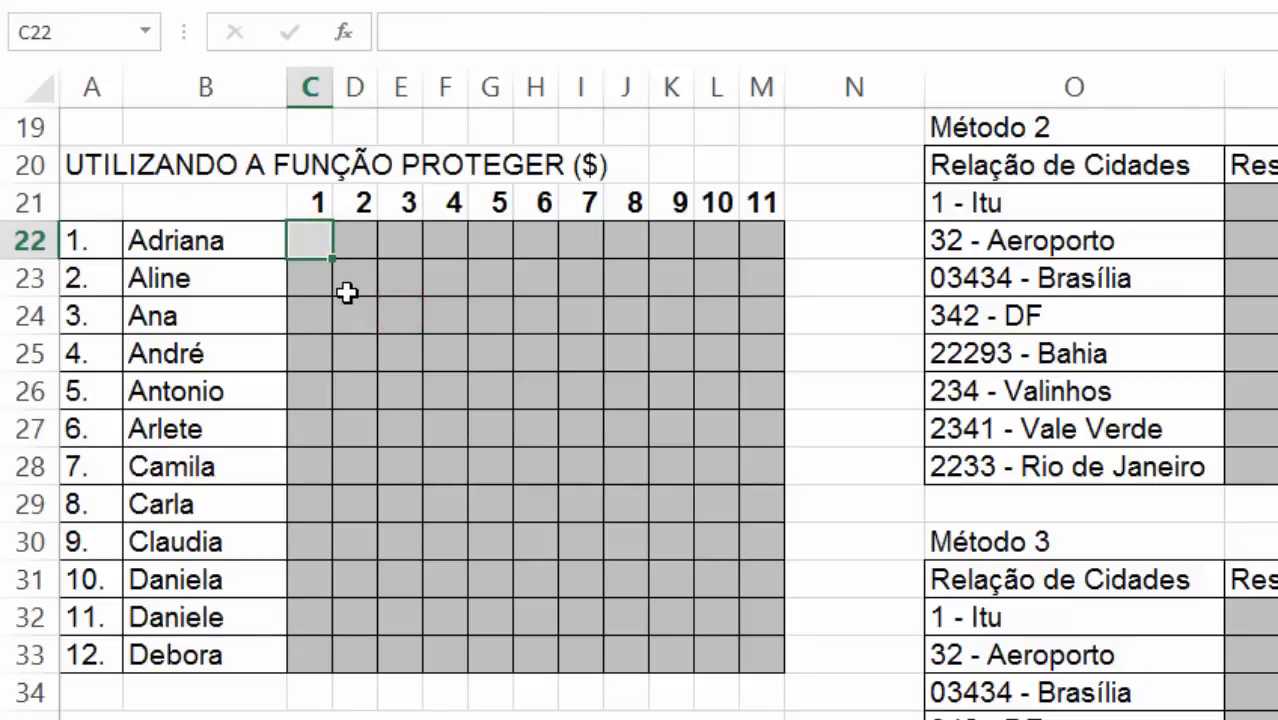
text(=ex)
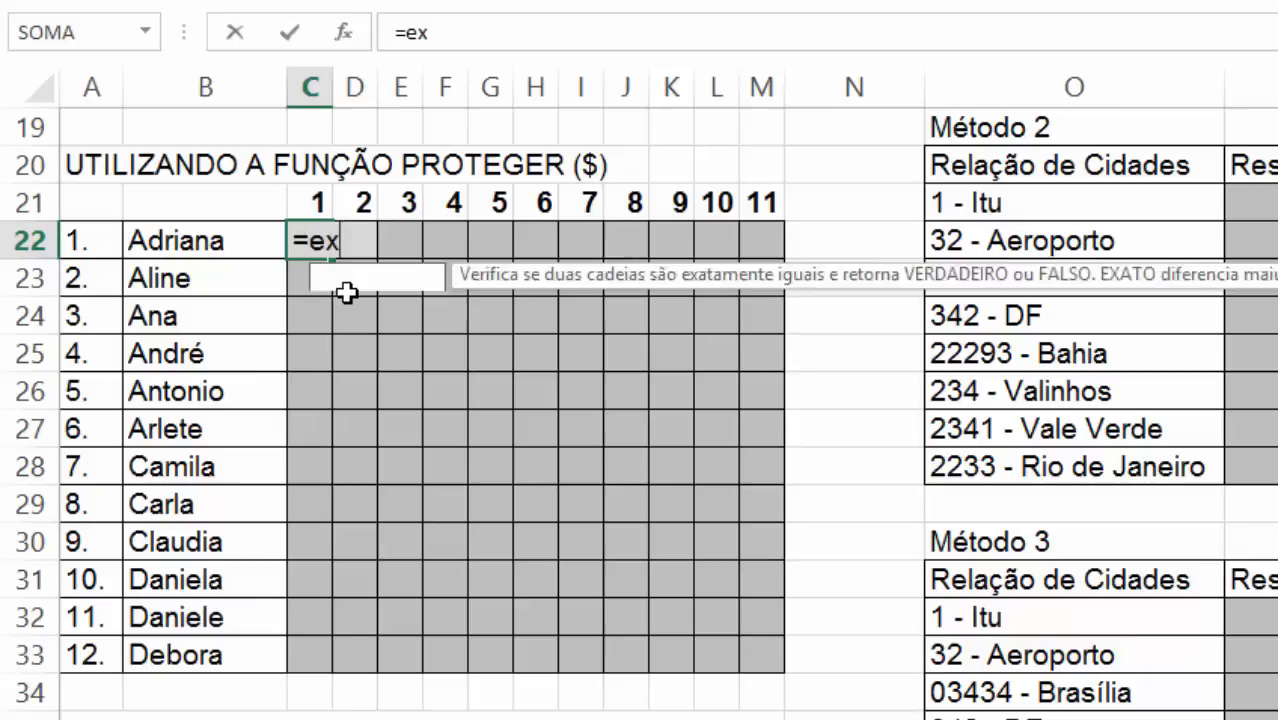
text(t.texto()
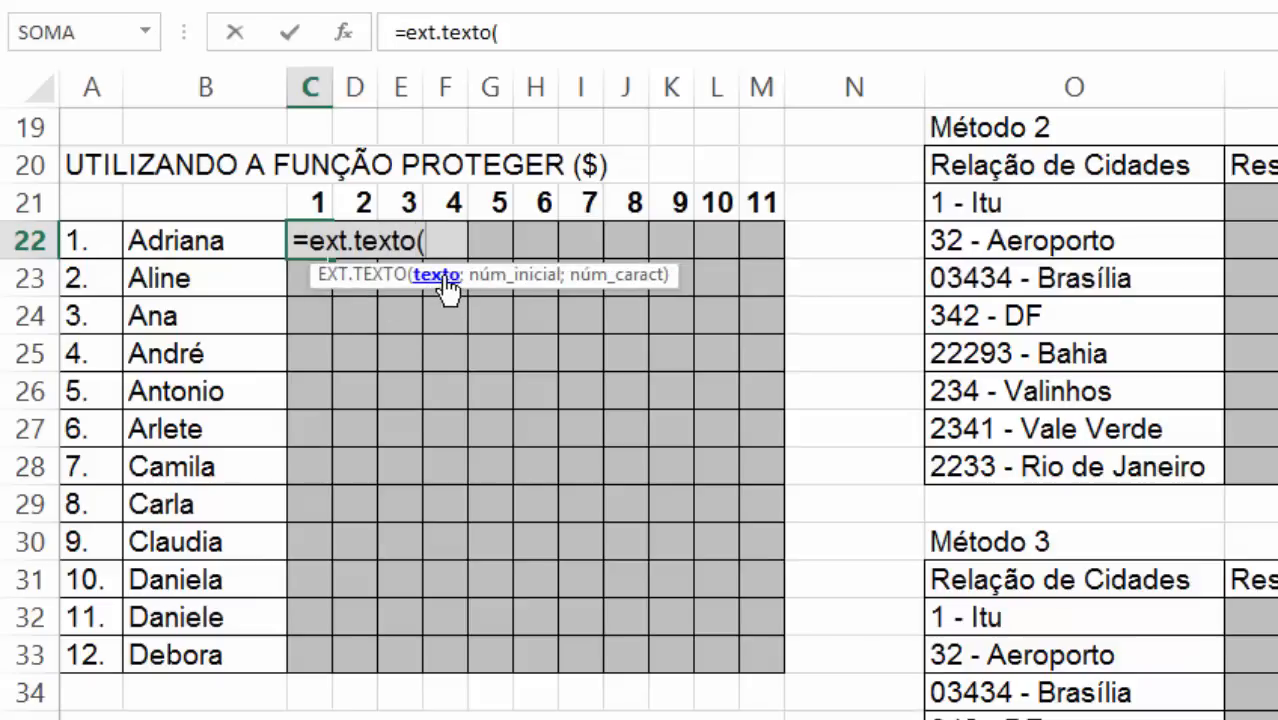
click(207, 231)
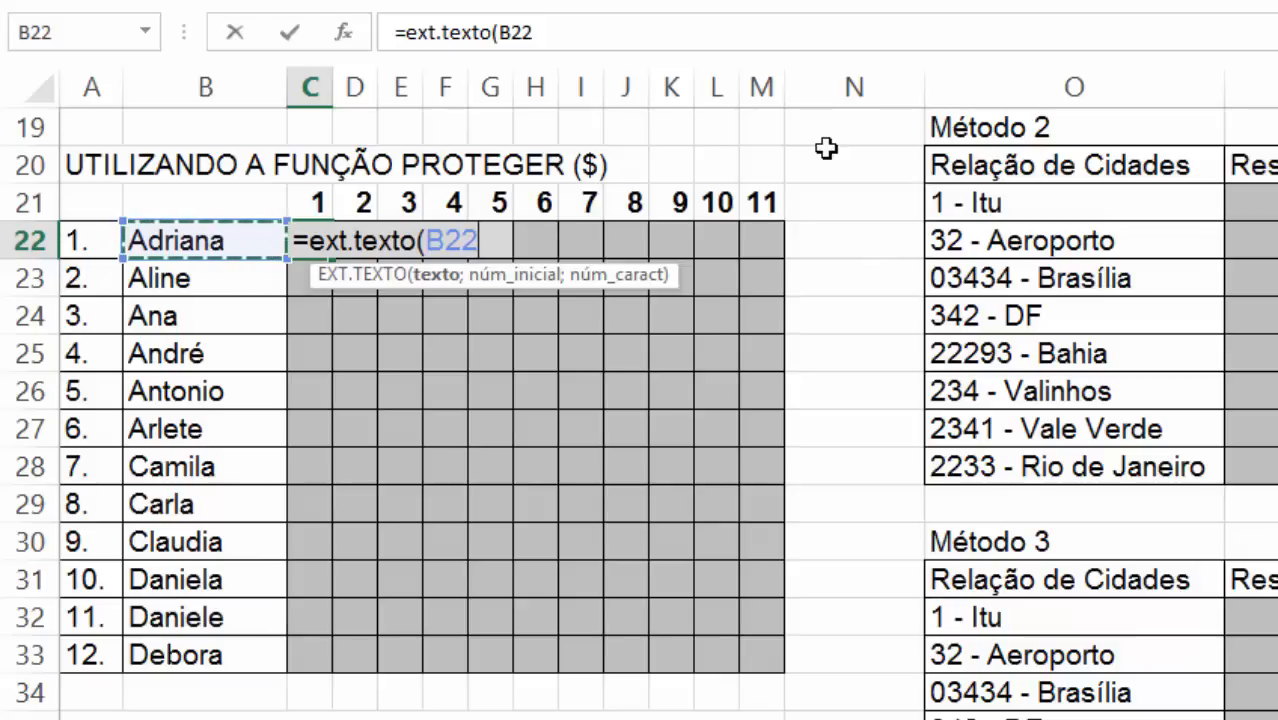
key(F4)
key(F4)
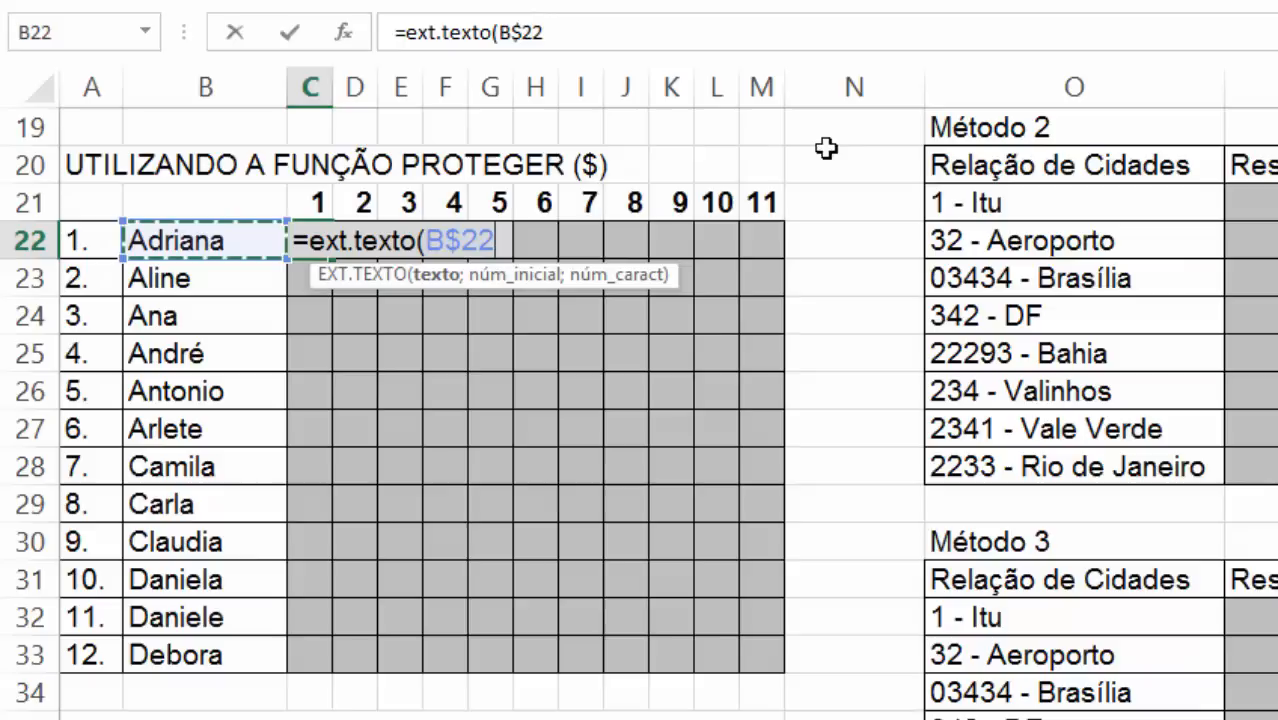
key(F4)
text(;)
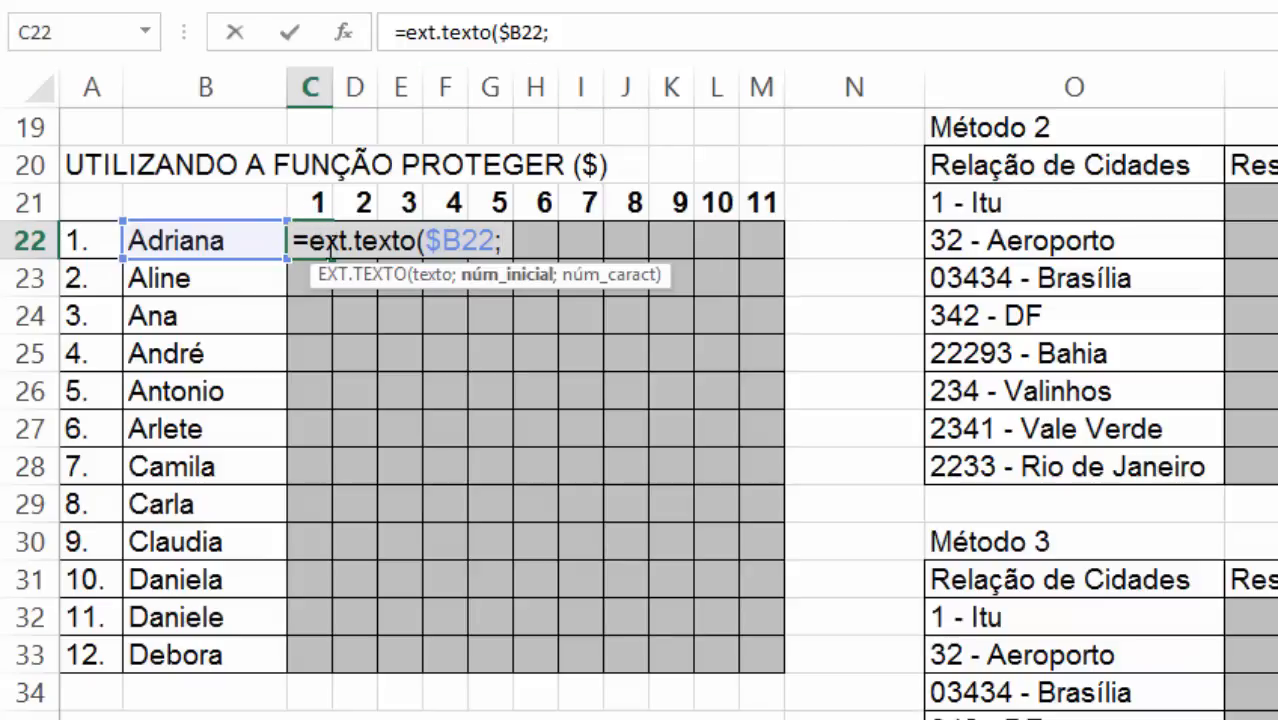
Complete the C22 formula with row-locked C$21 as starting position and 1 character, giving =EXT.TEXTO($B22;C$21;1).
click(314, 204)
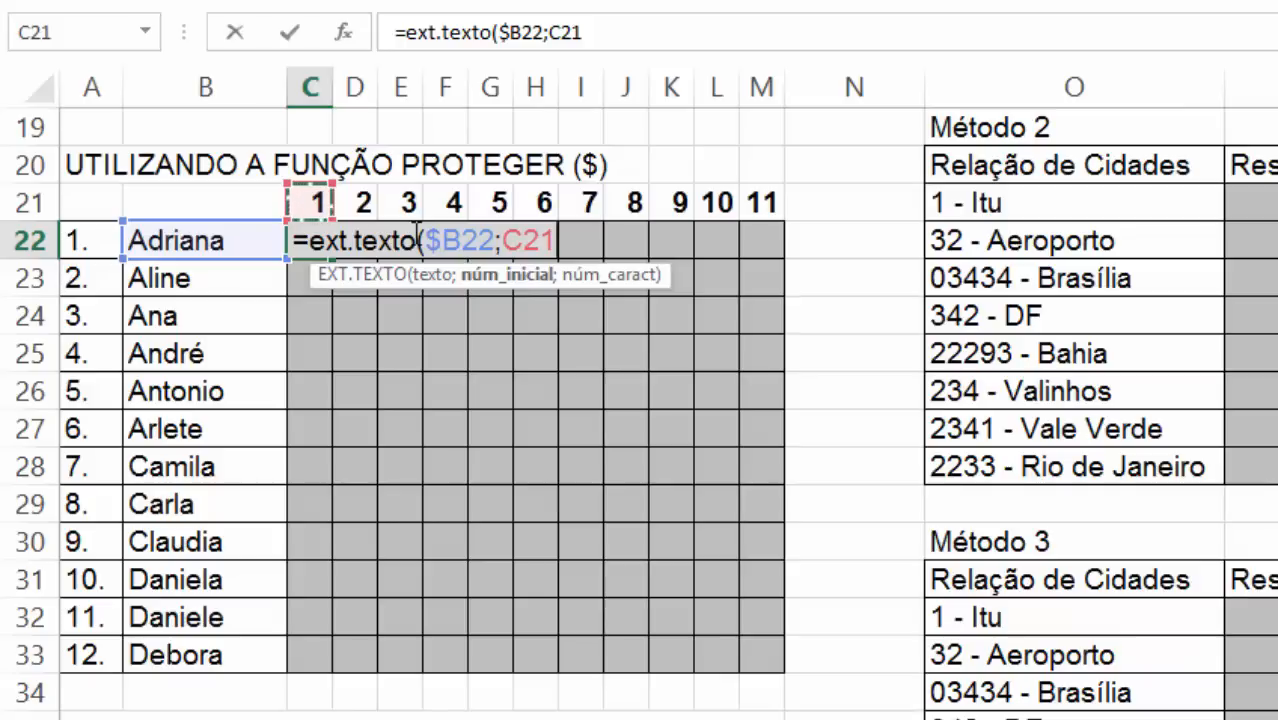
key(F4)
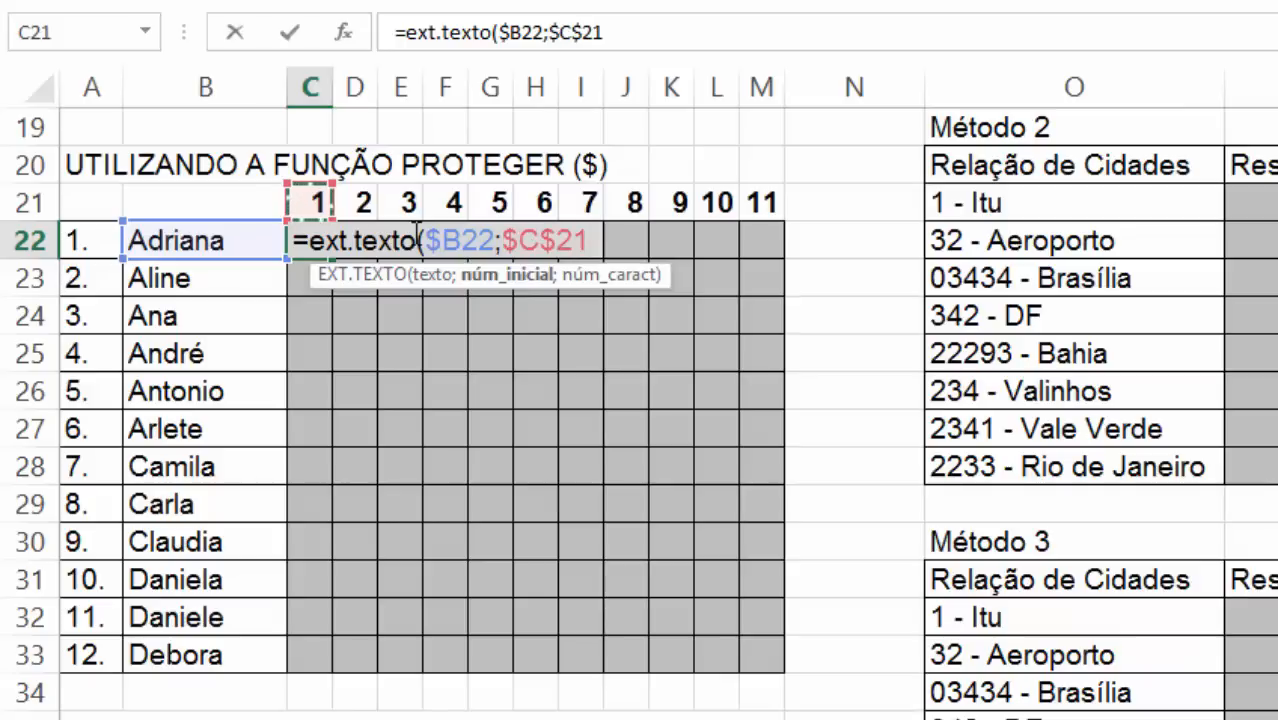
key(F4)
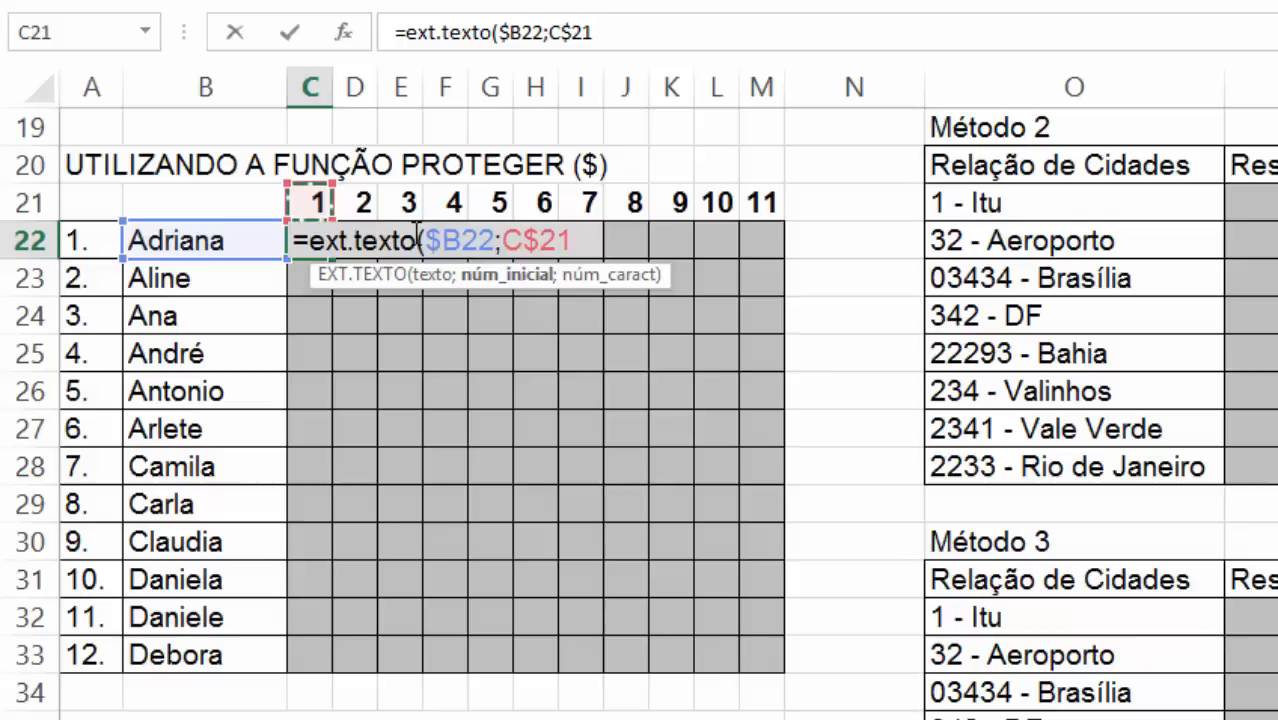
text(;)
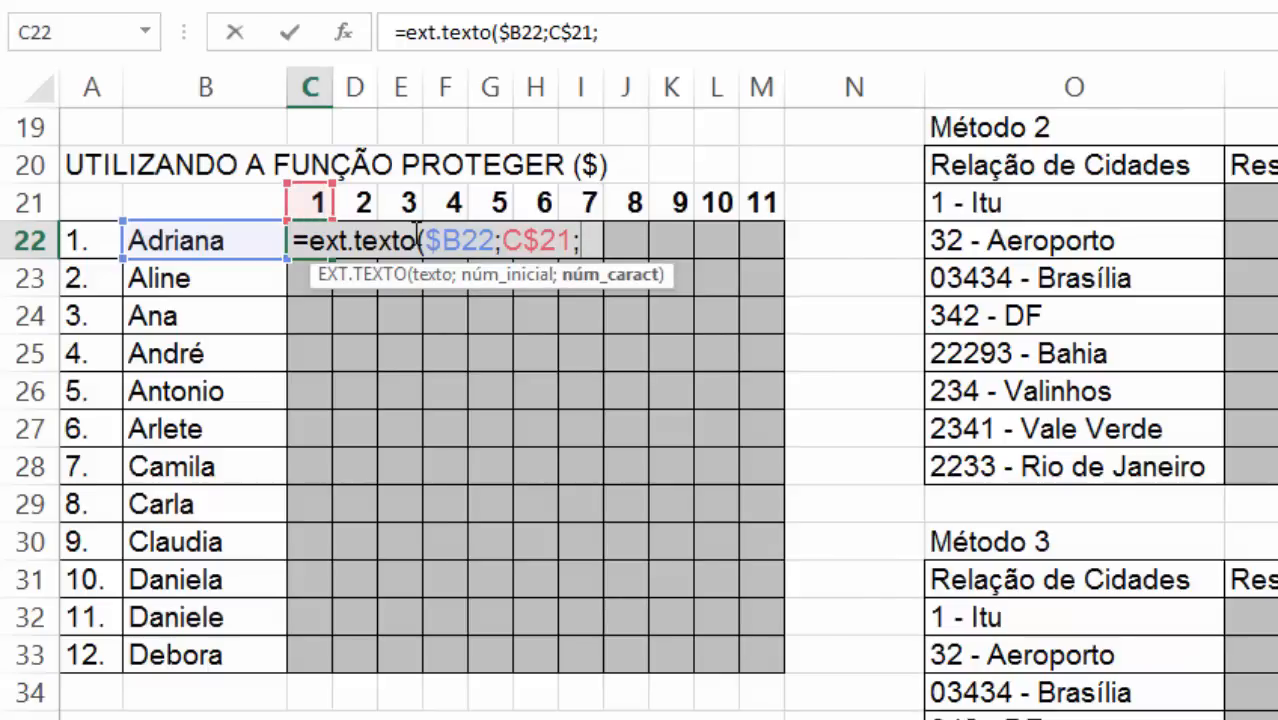
text(1))
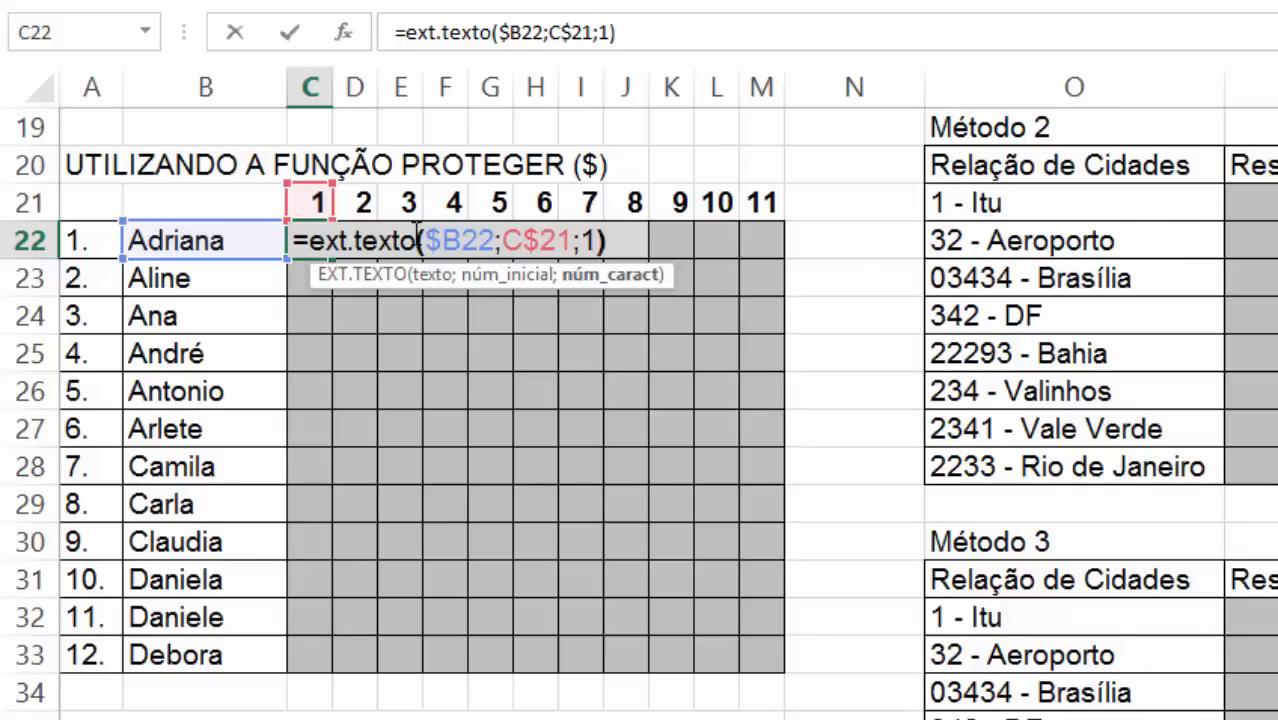
key(Return)
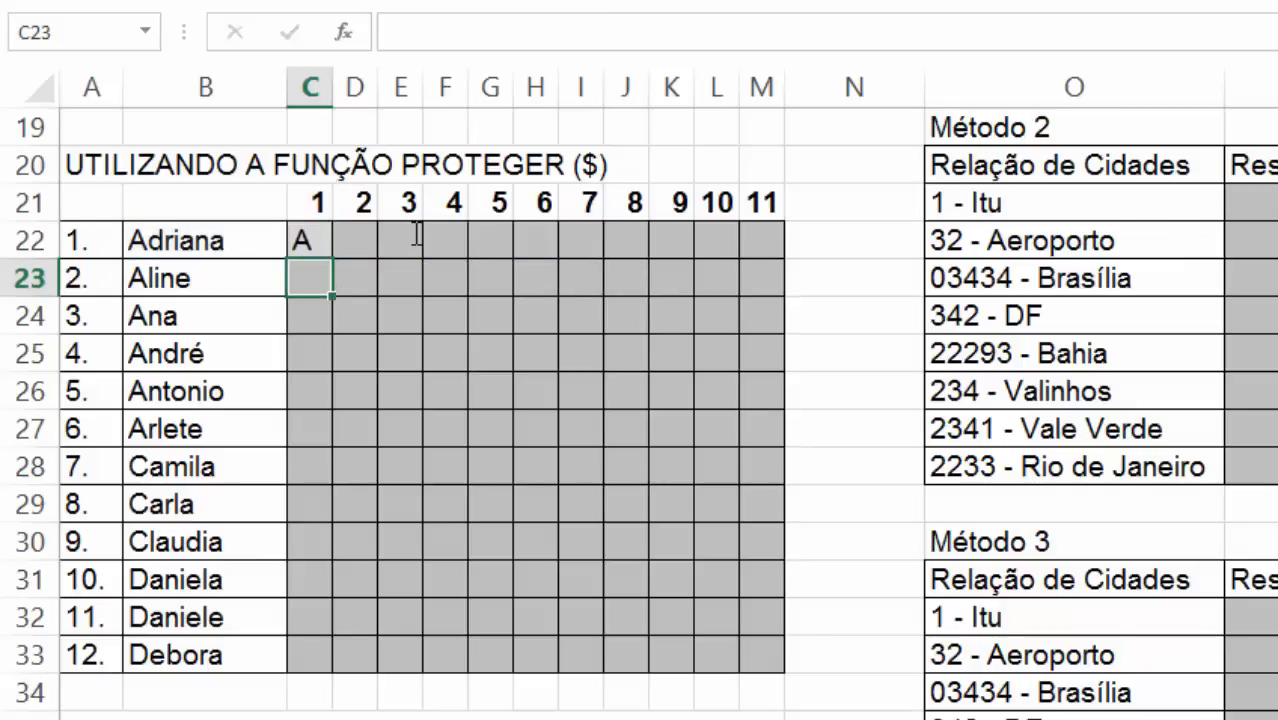
Copy the formula in C22 and paste it into E24 and E26 to test the mixed references.
click(302, 240)
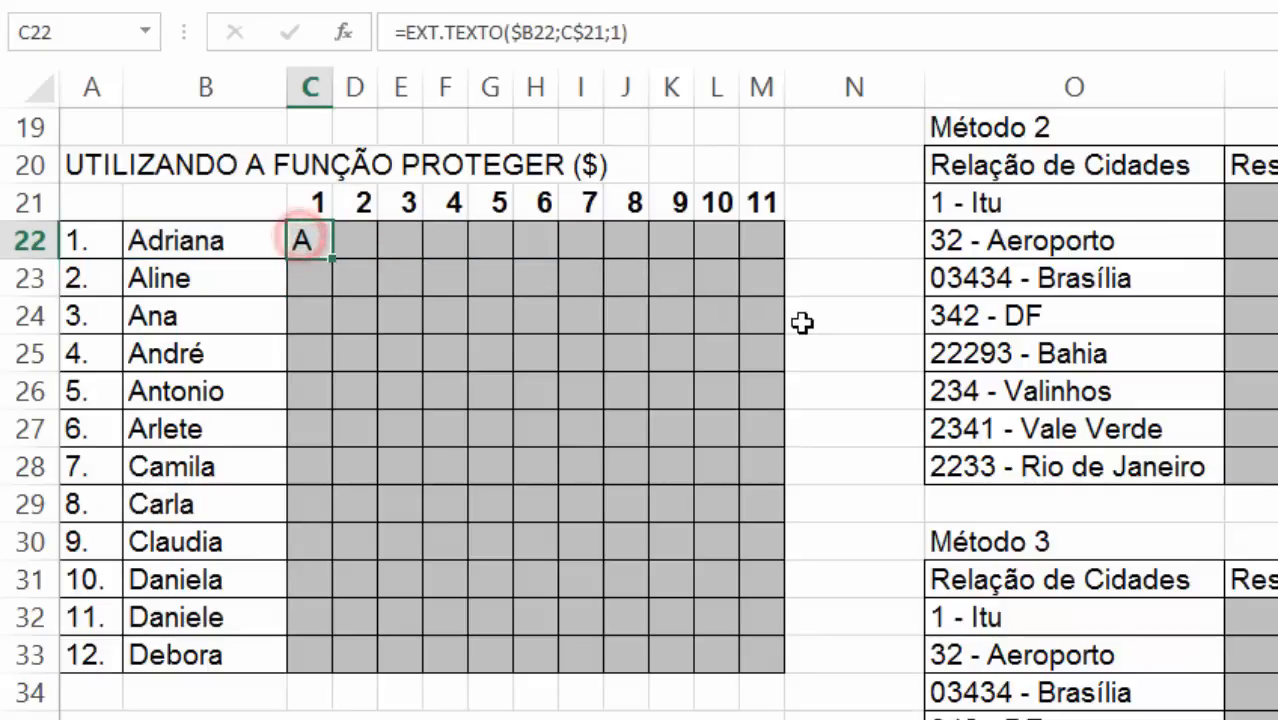
key(ctrl+c)
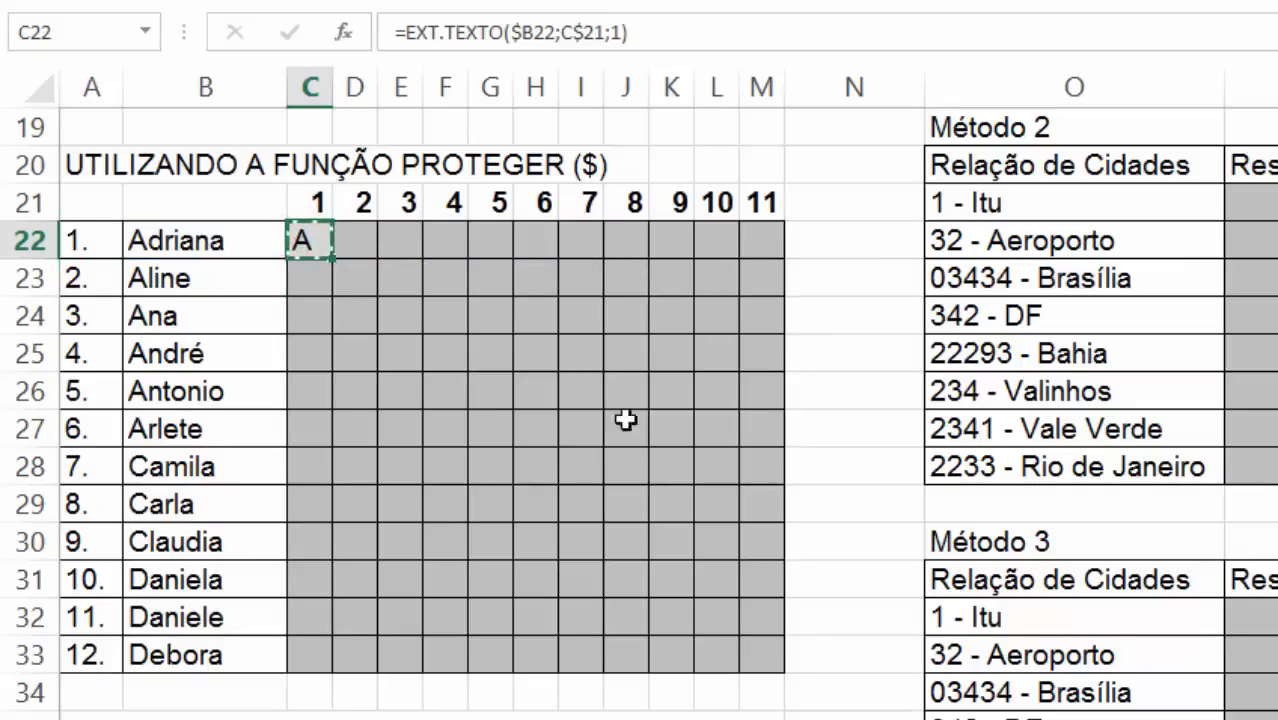
click(410, 316)
key(ctrl+v)
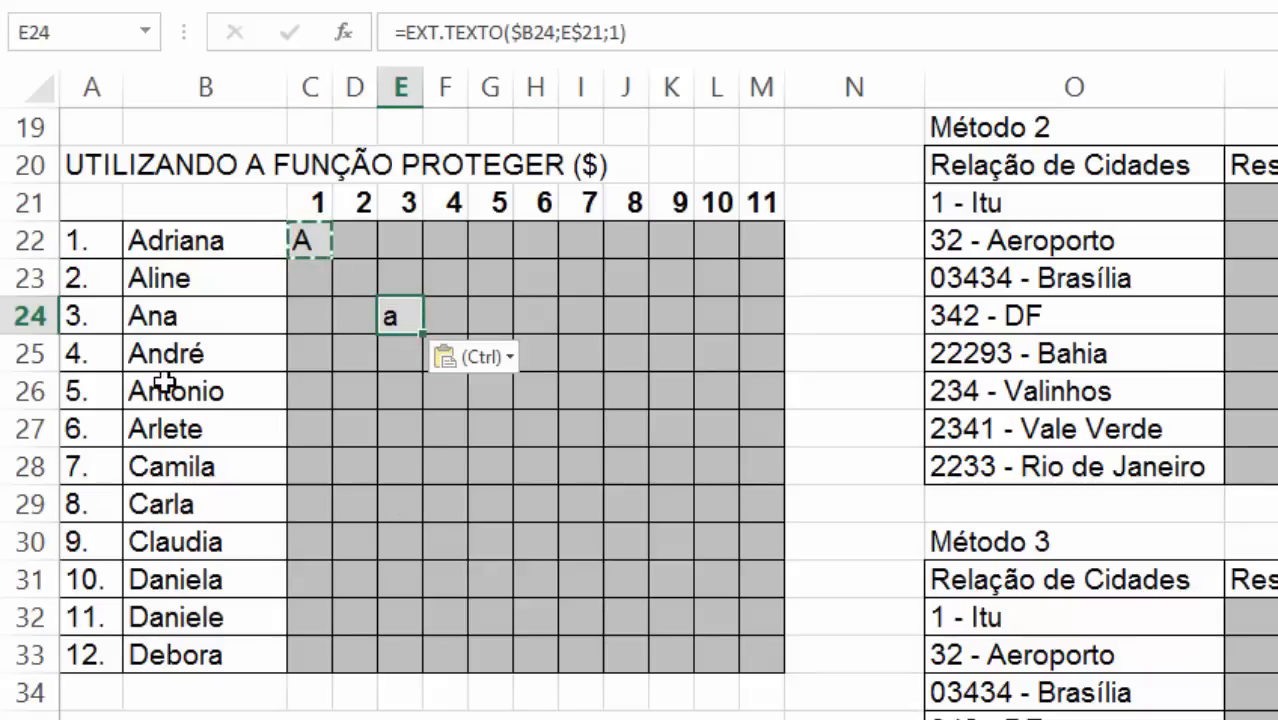
click(390, 390)
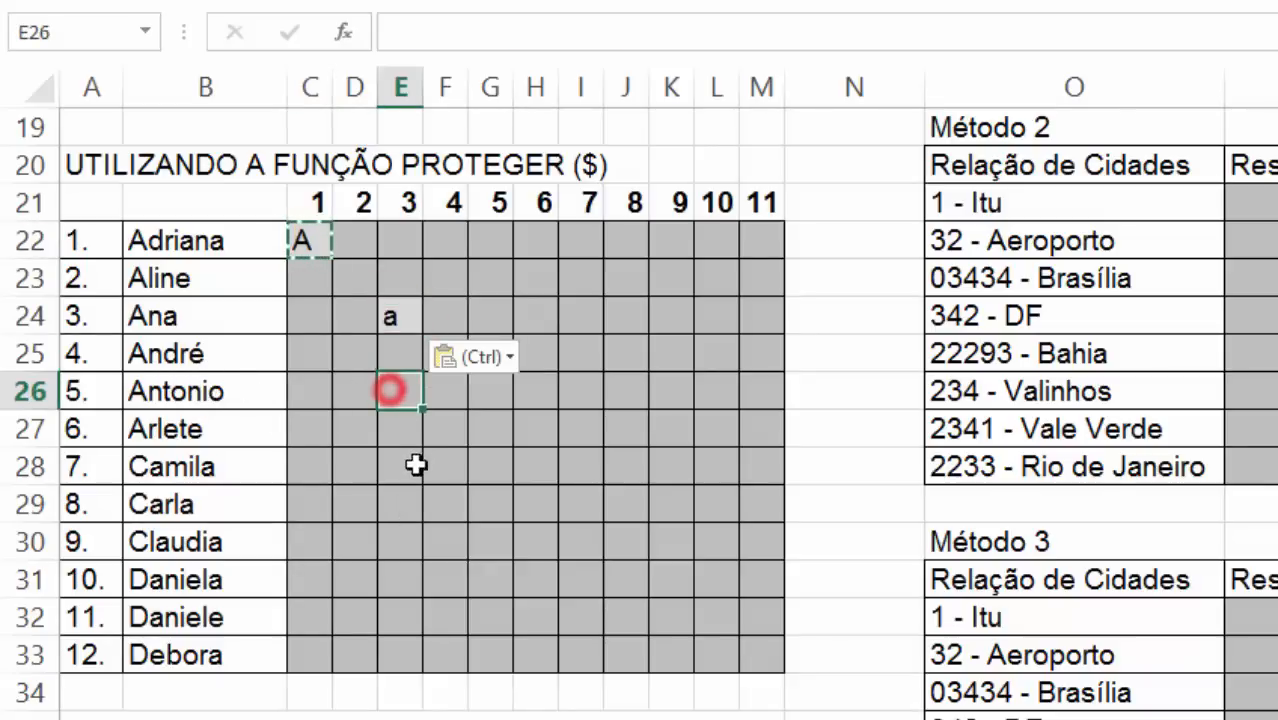
key(ctrl+v)
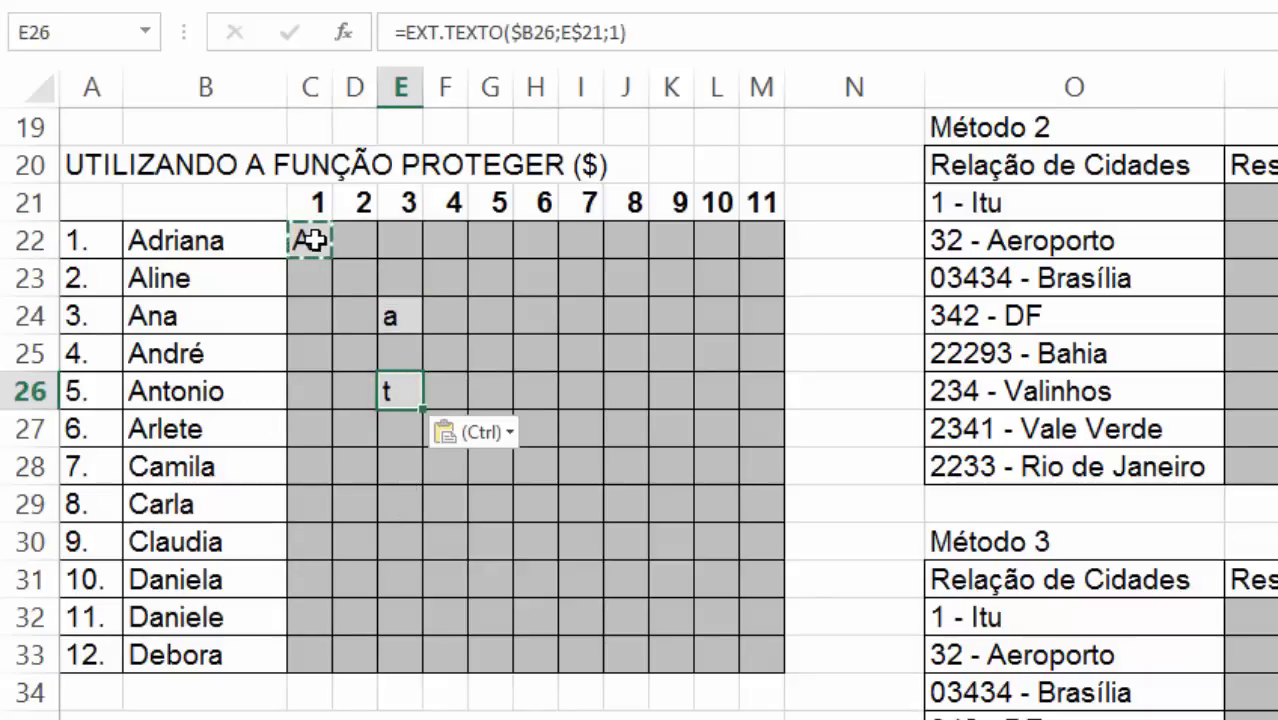
Paste the copied formula across C22:M22 and fill the formulas down through row 33.
click(313, 240)
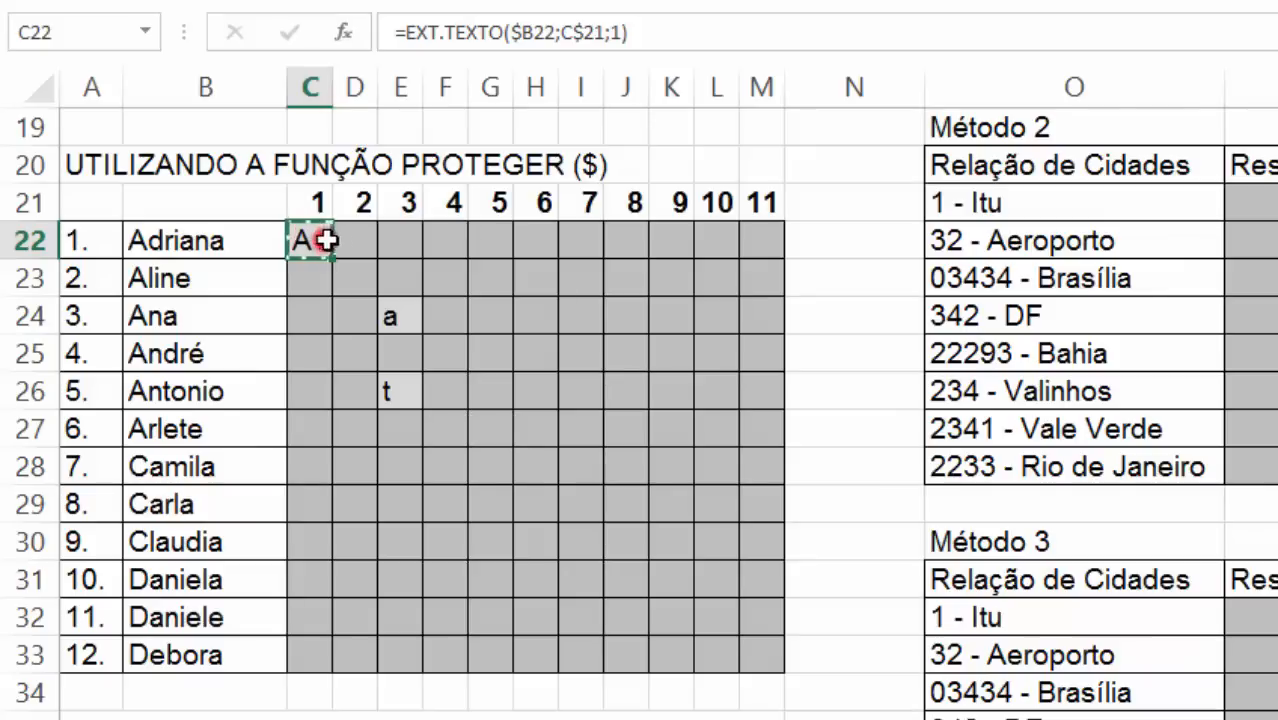
drag(327, 240, 763, 255)
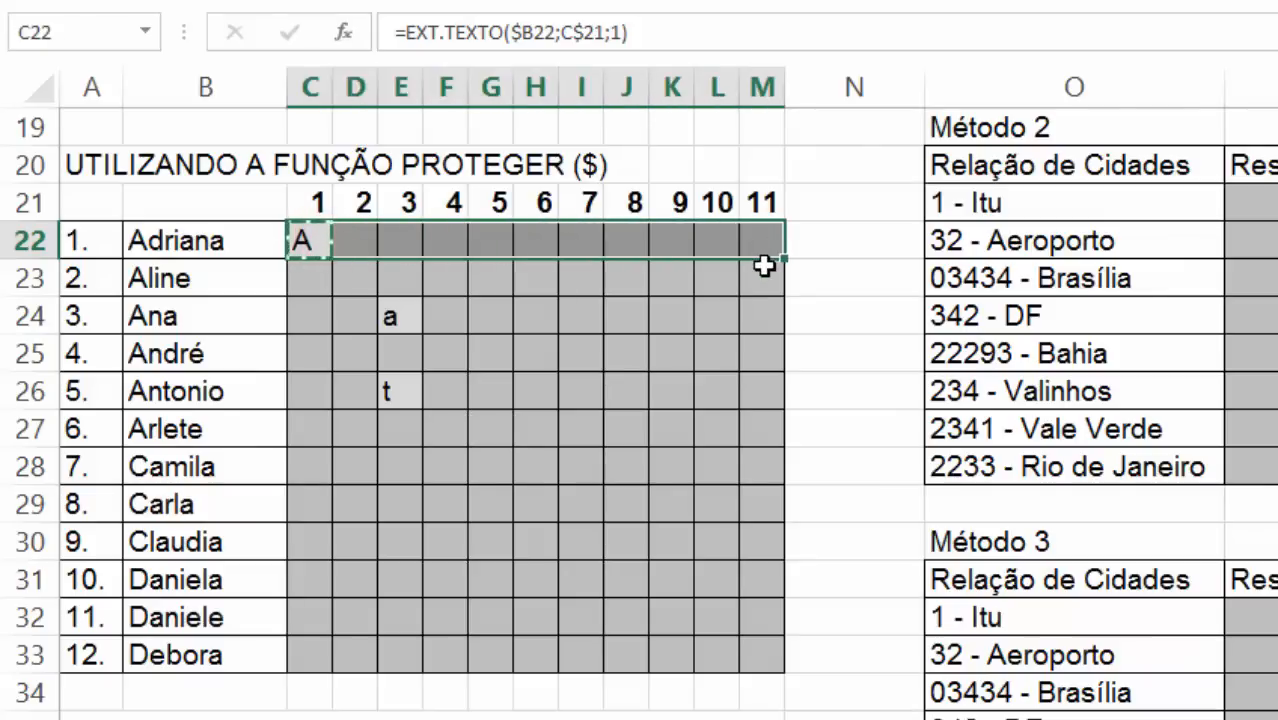
key(ctrl+v)
click(627, 388)
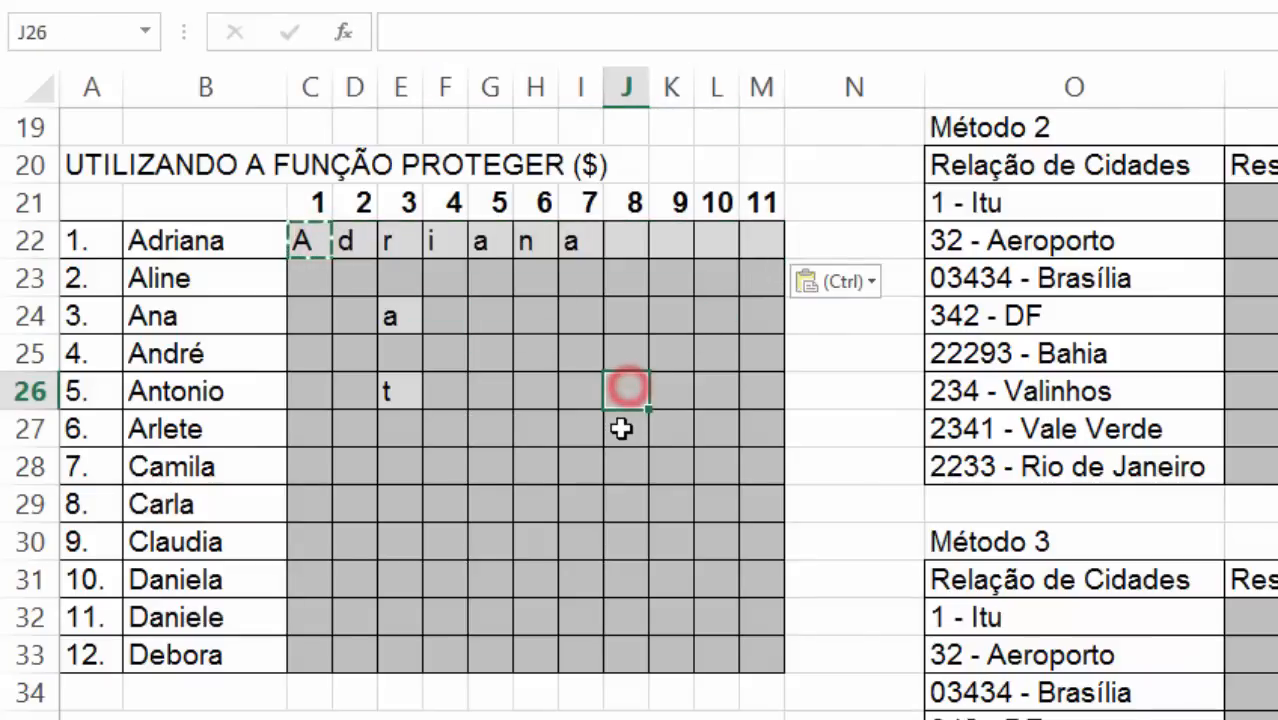
drag(312, 228, 709, 662)
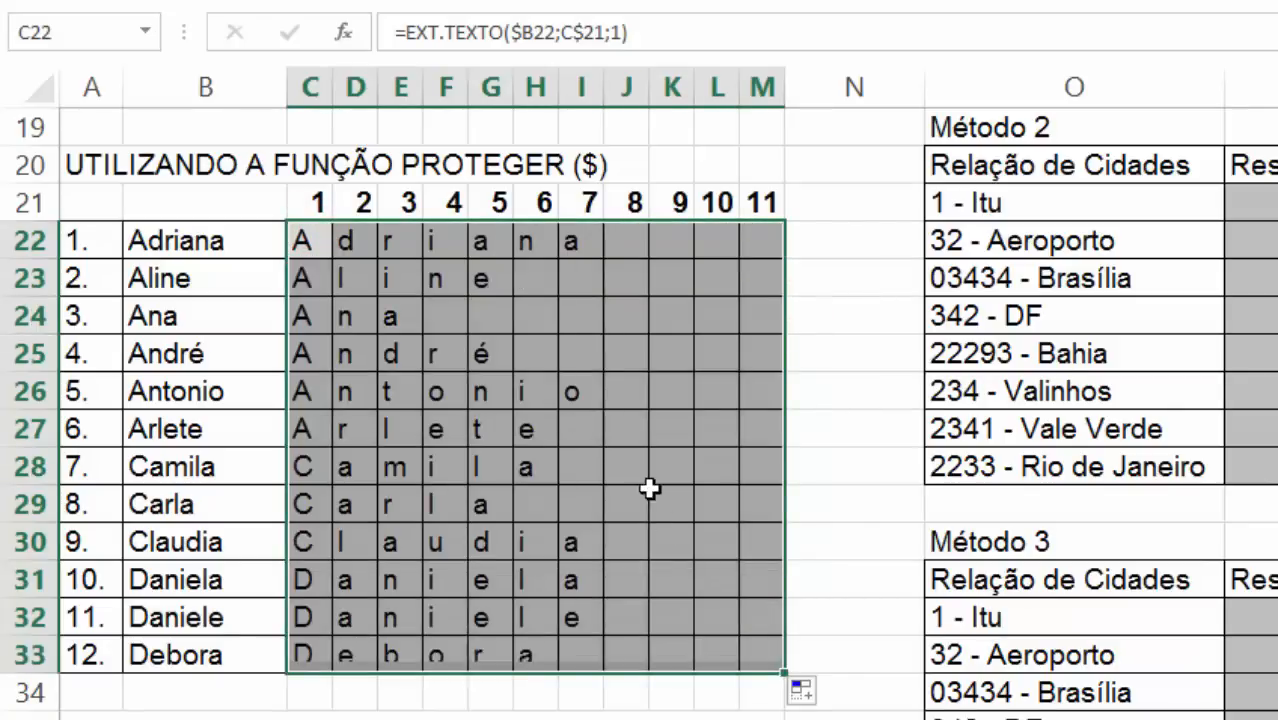
click(640, 476)
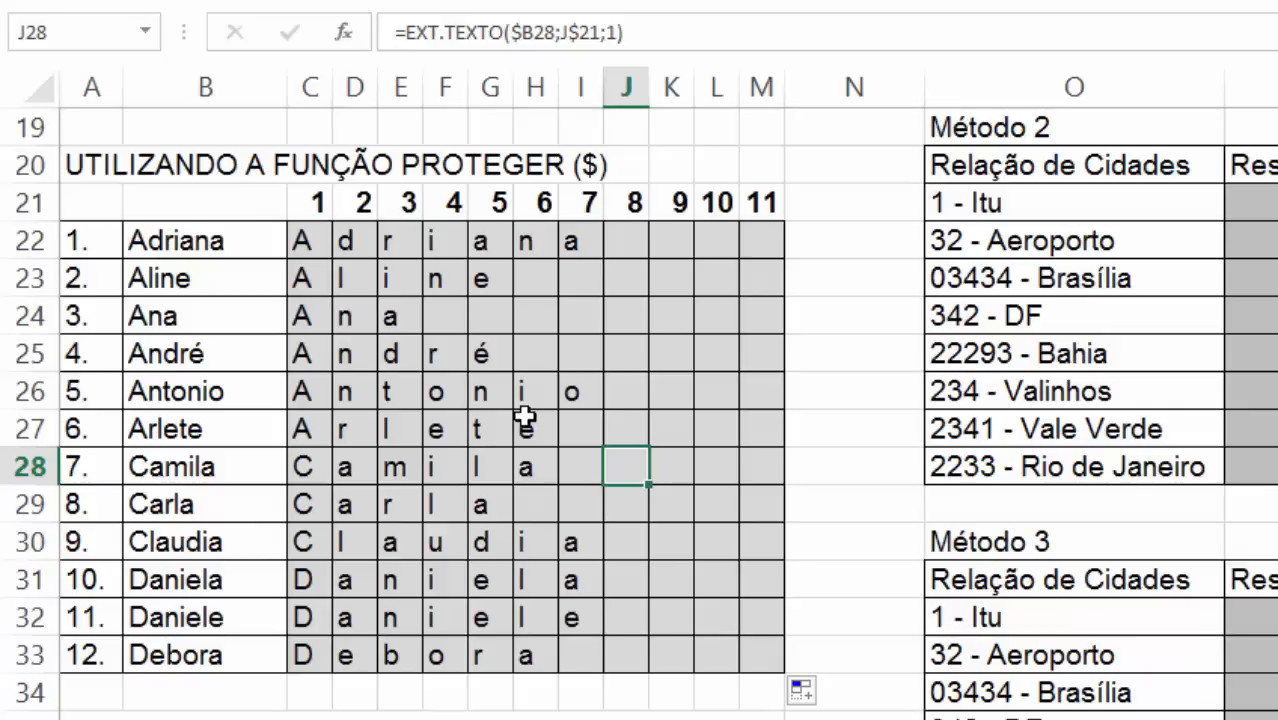
Enter =EXT.TEXTO(O10;5;3) in P10, the first Método 1 result cell, to extract the city from "1 - Itu".
scroll(510, 416, up, 6)
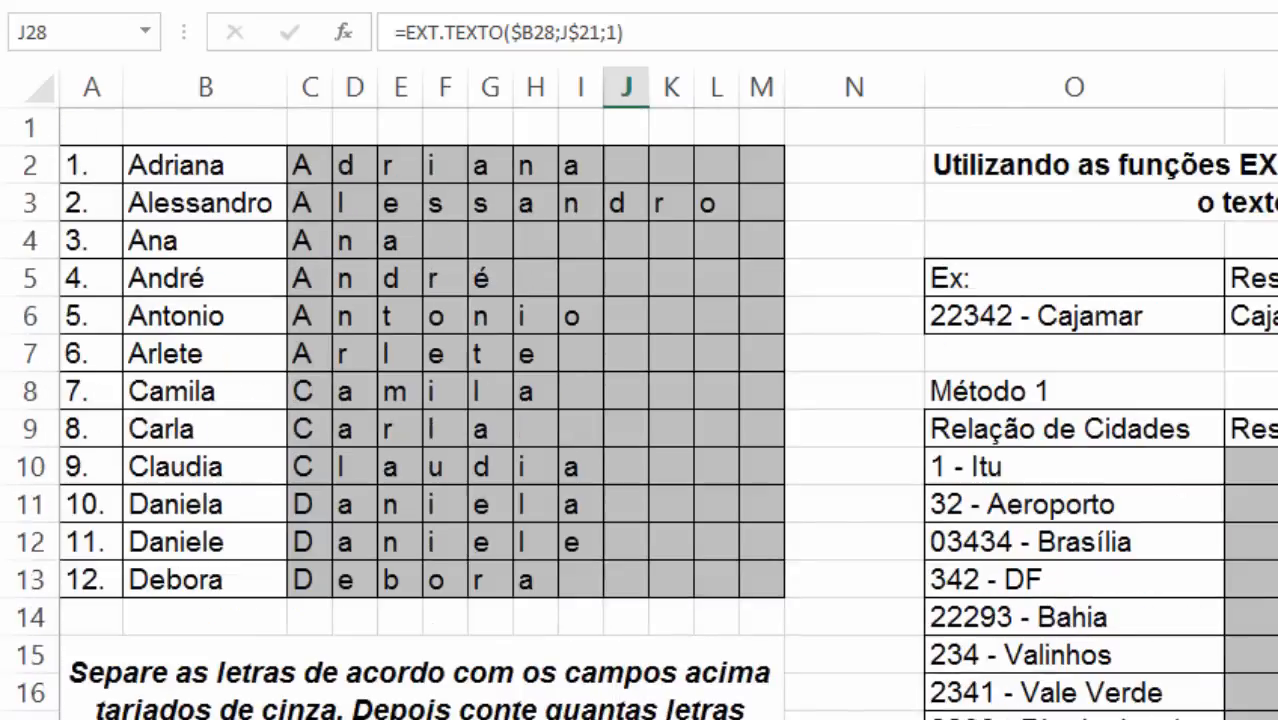
click(1221, 455)
click(1236, 465)
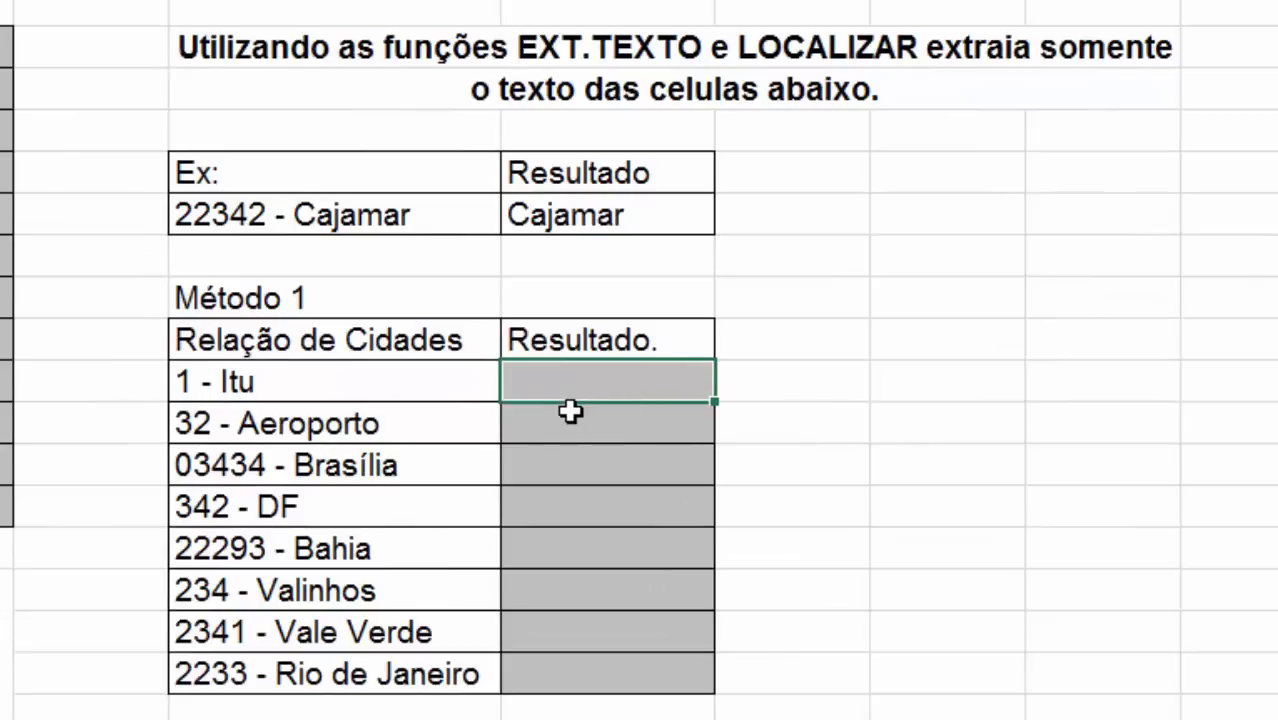
text(=)
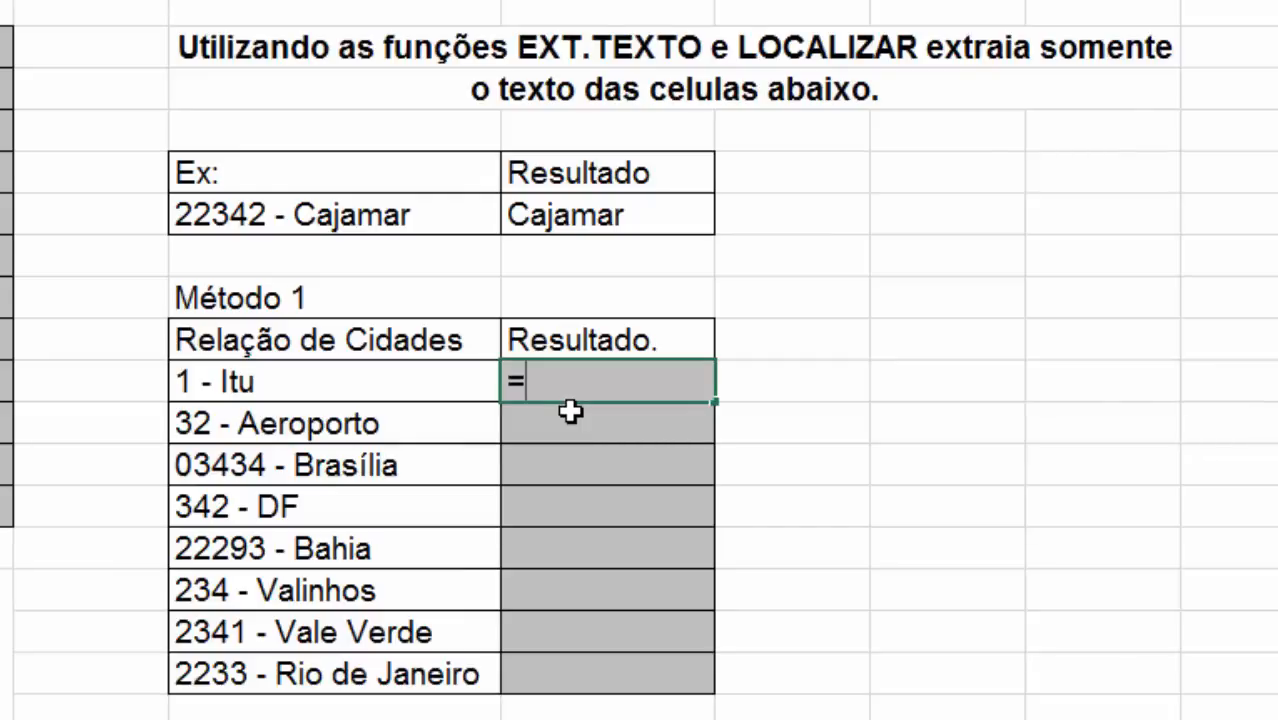
text(ext)
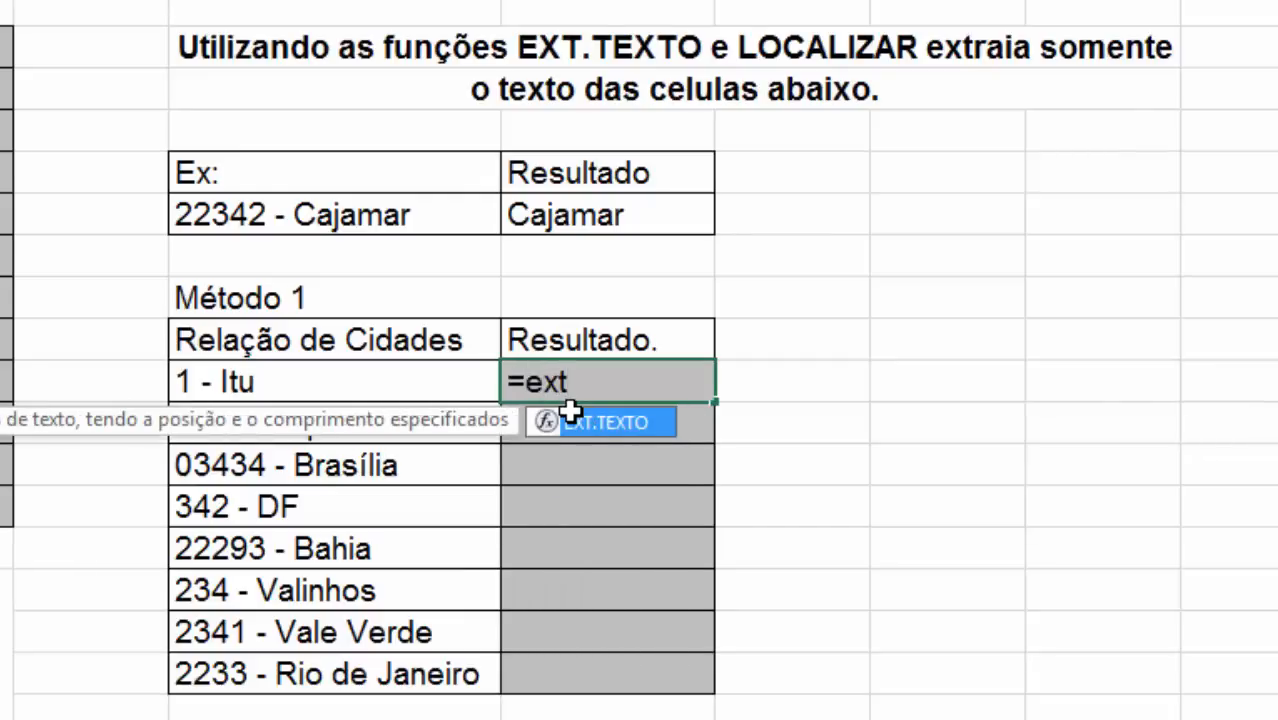
text(.texto()
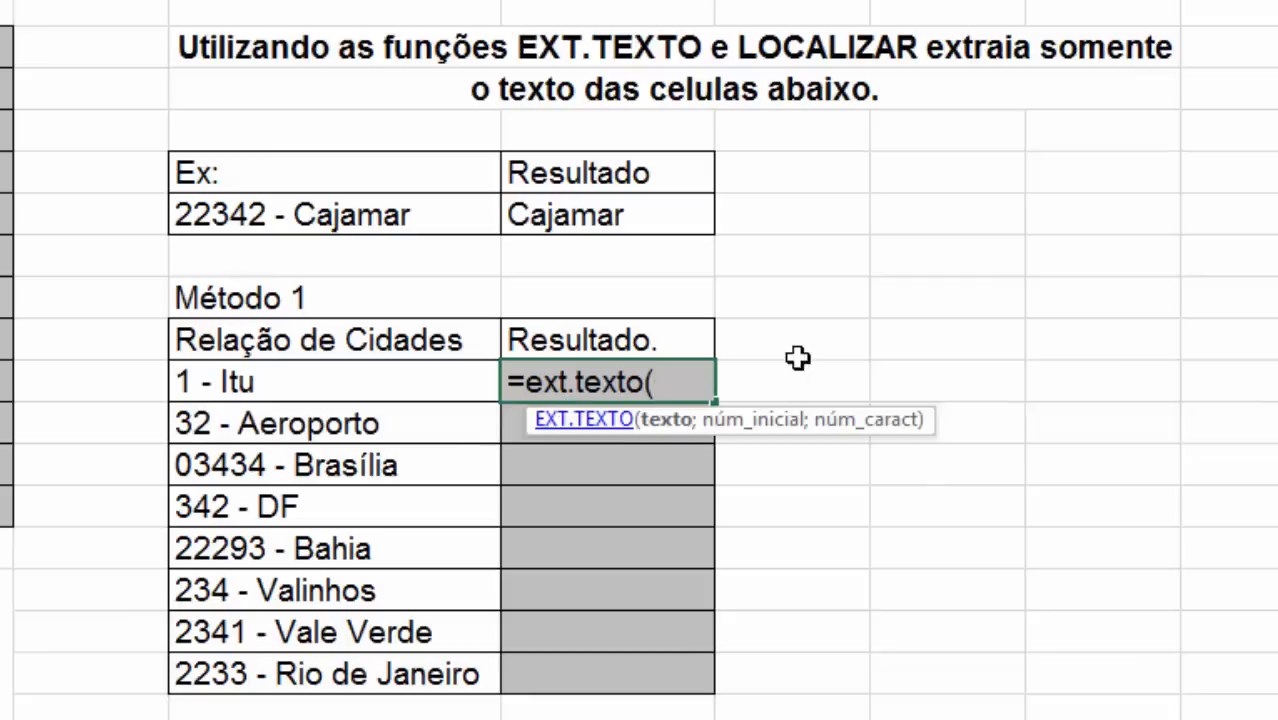
click(348, 381)
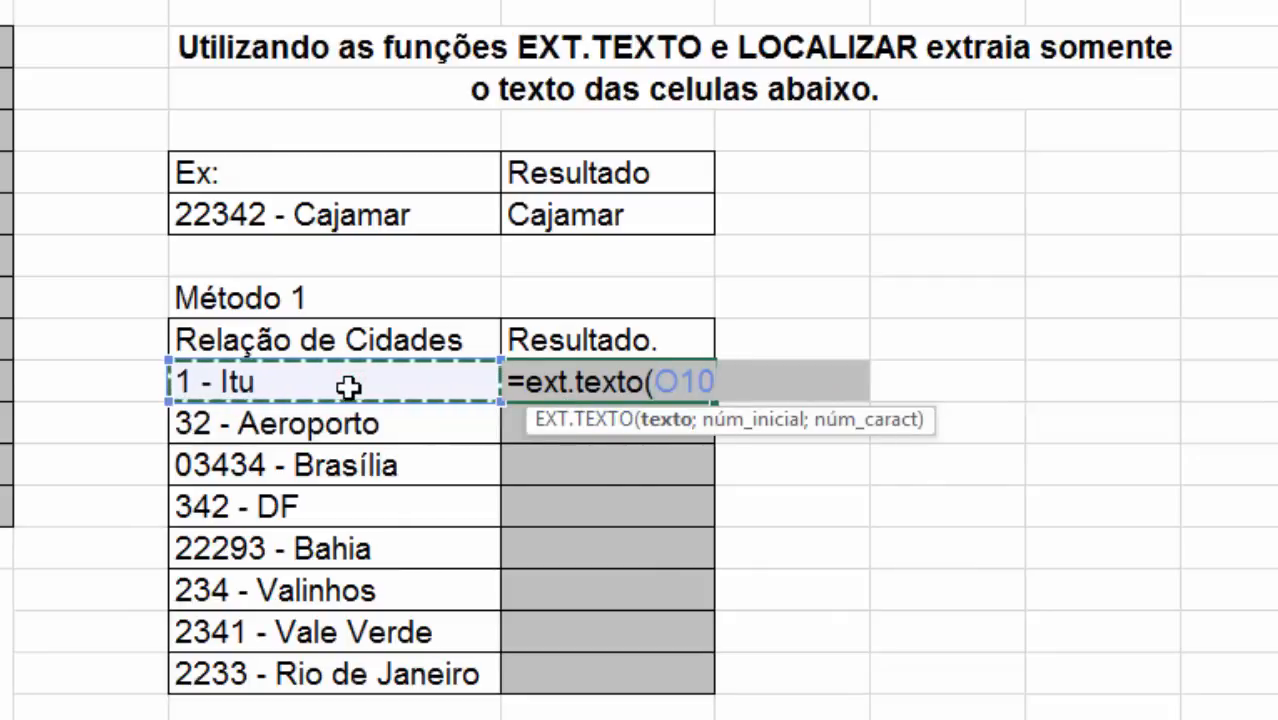
text(;)
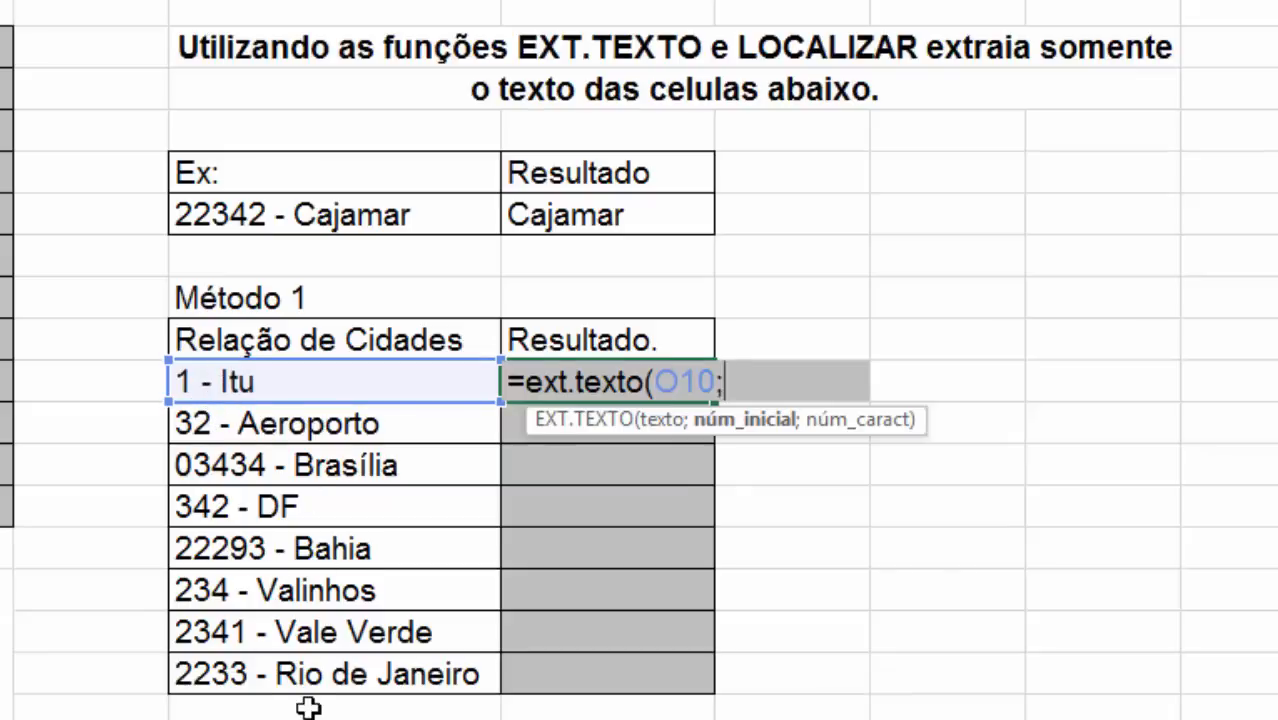
text(5;)
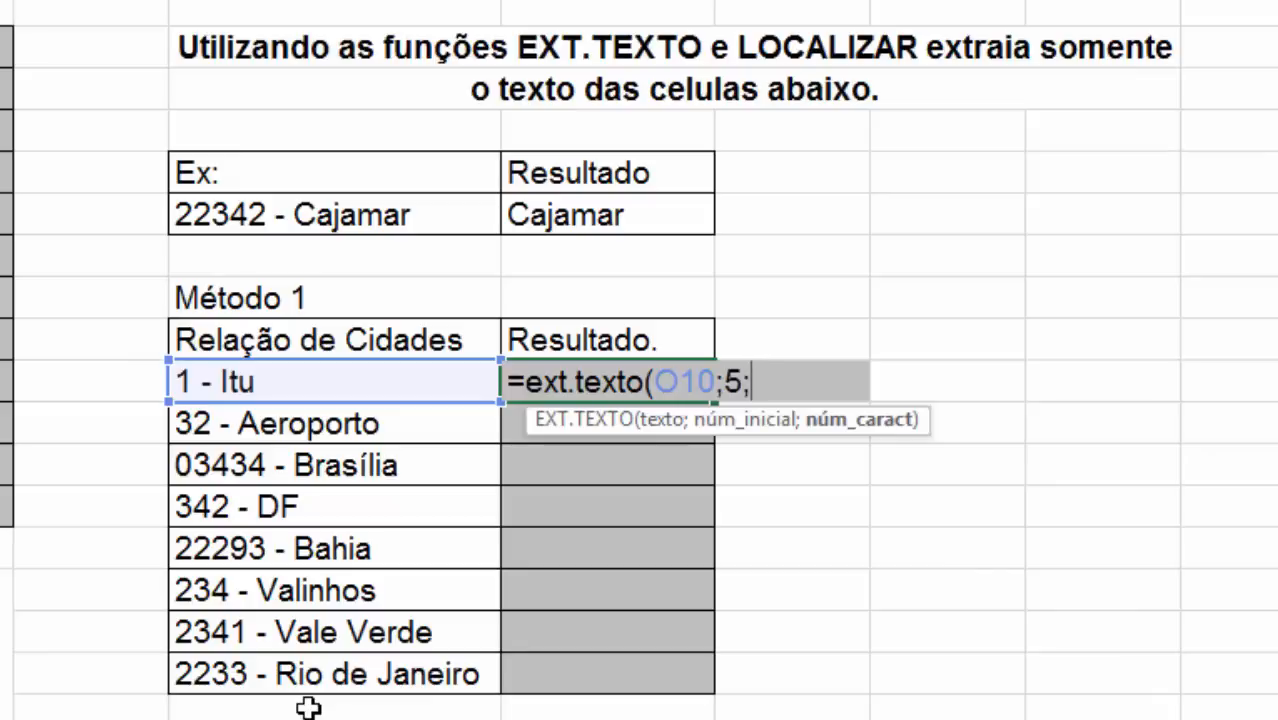
text(3))
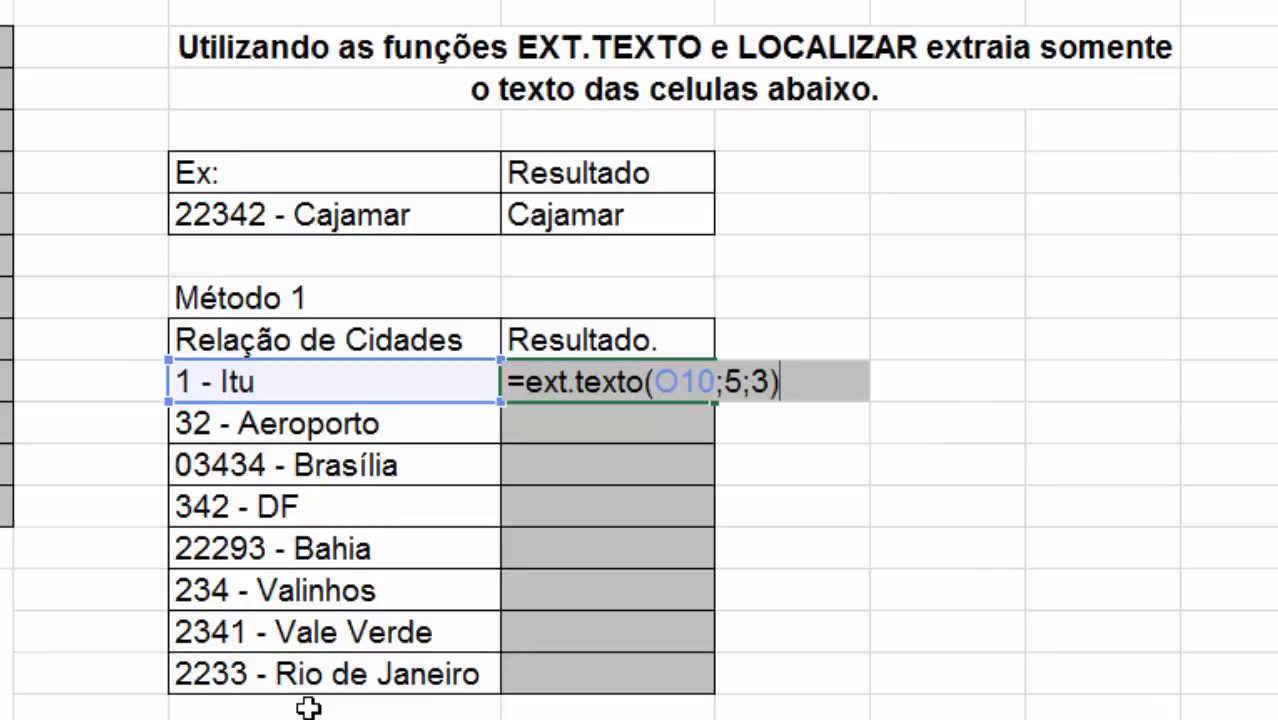
key(Return)
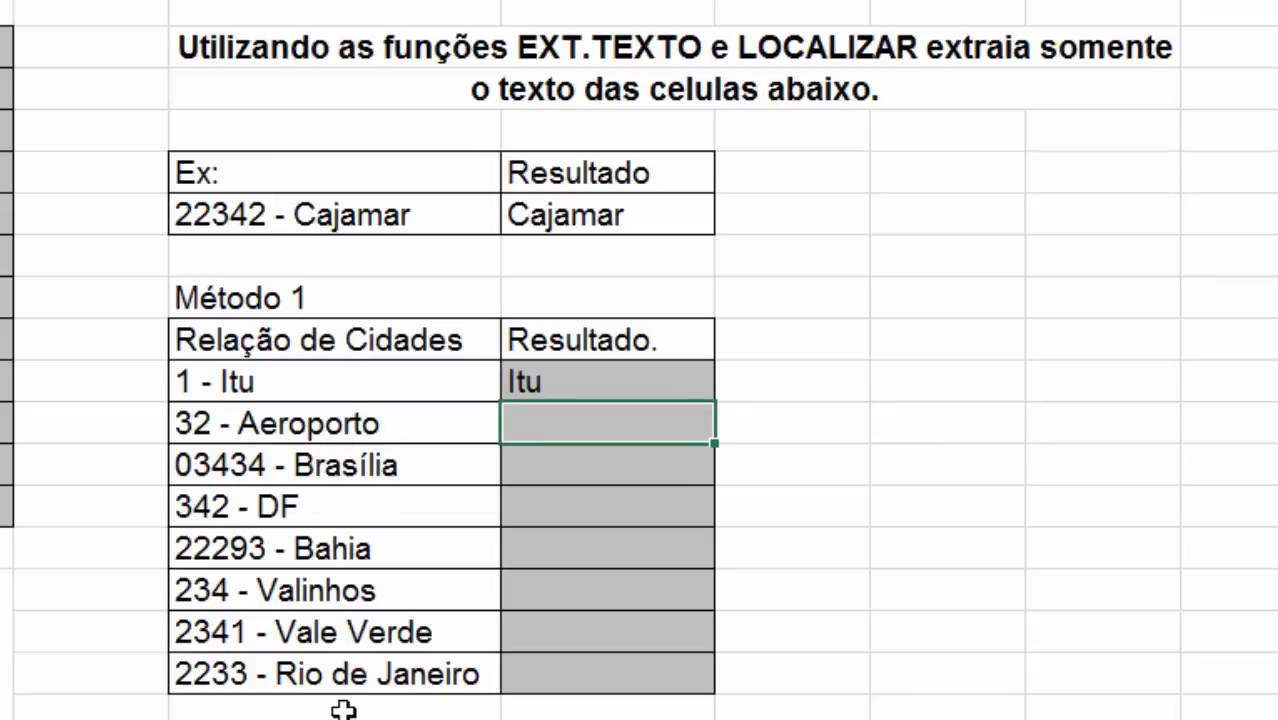
Fill the fixed-position formula in P10 down through P17 and compare the results with the source city entries.
click(541, 378)
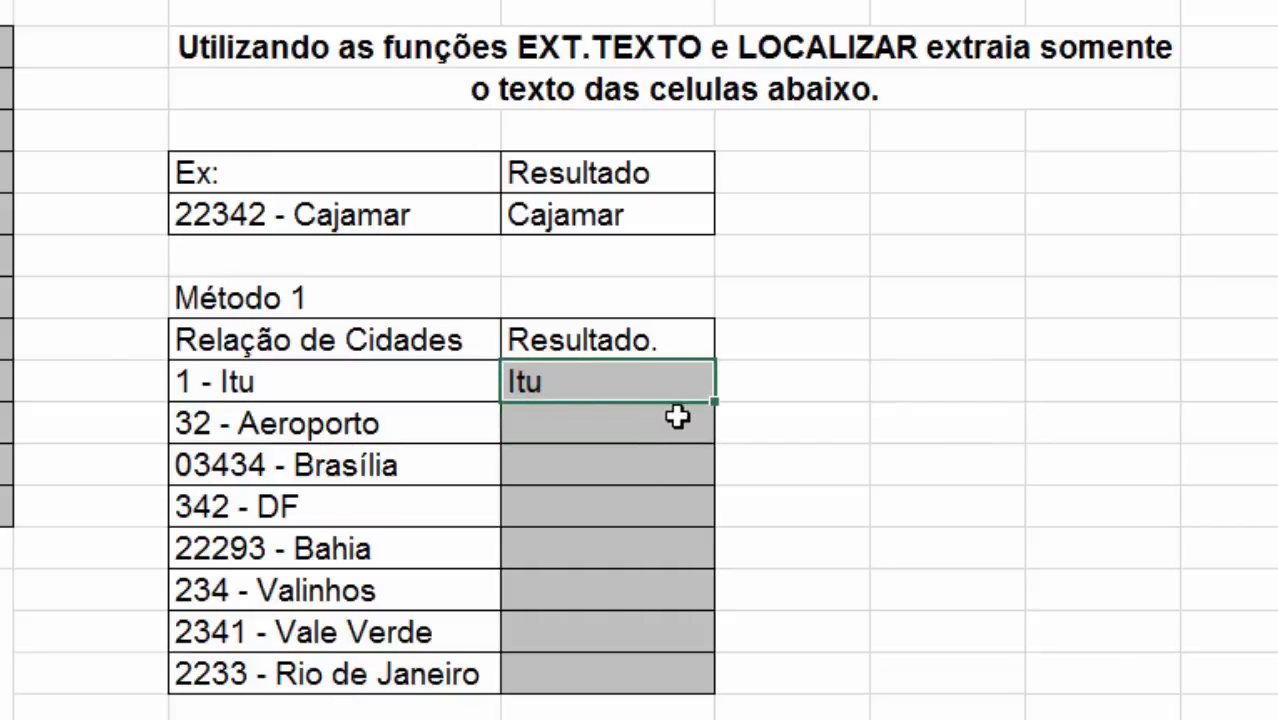
drag(712, 401, 709, 683)
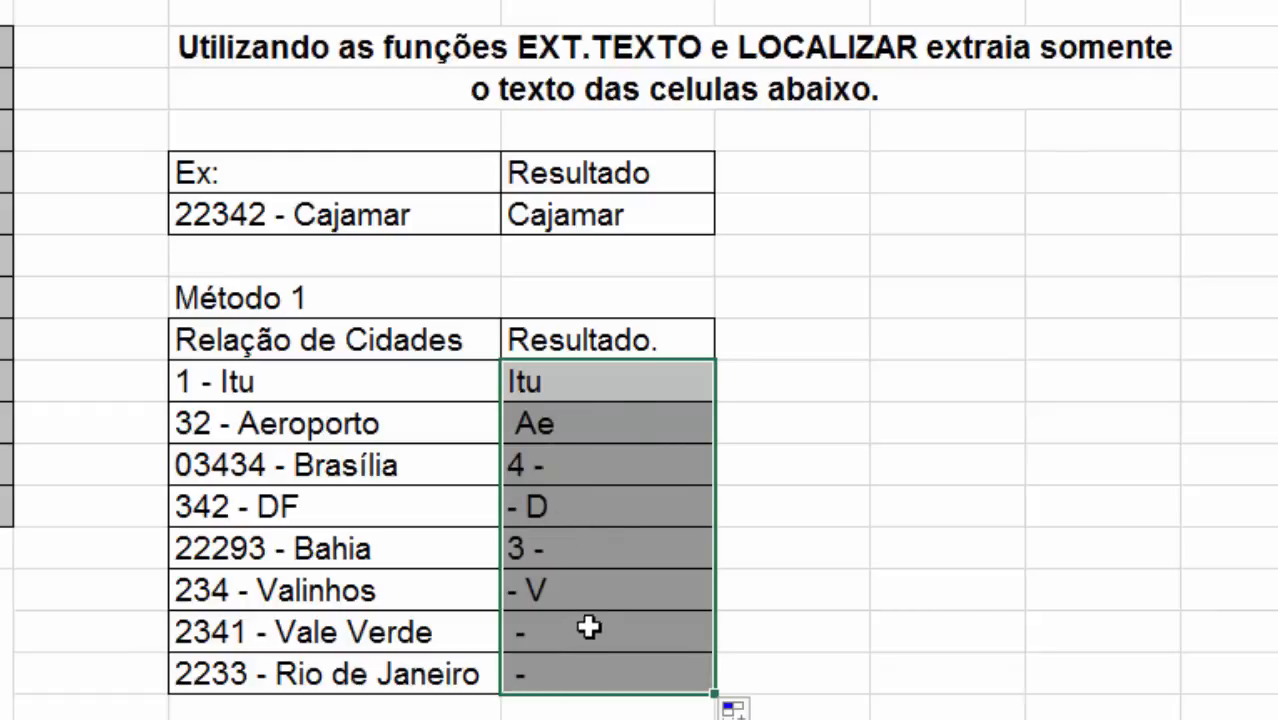
click(324, 424)
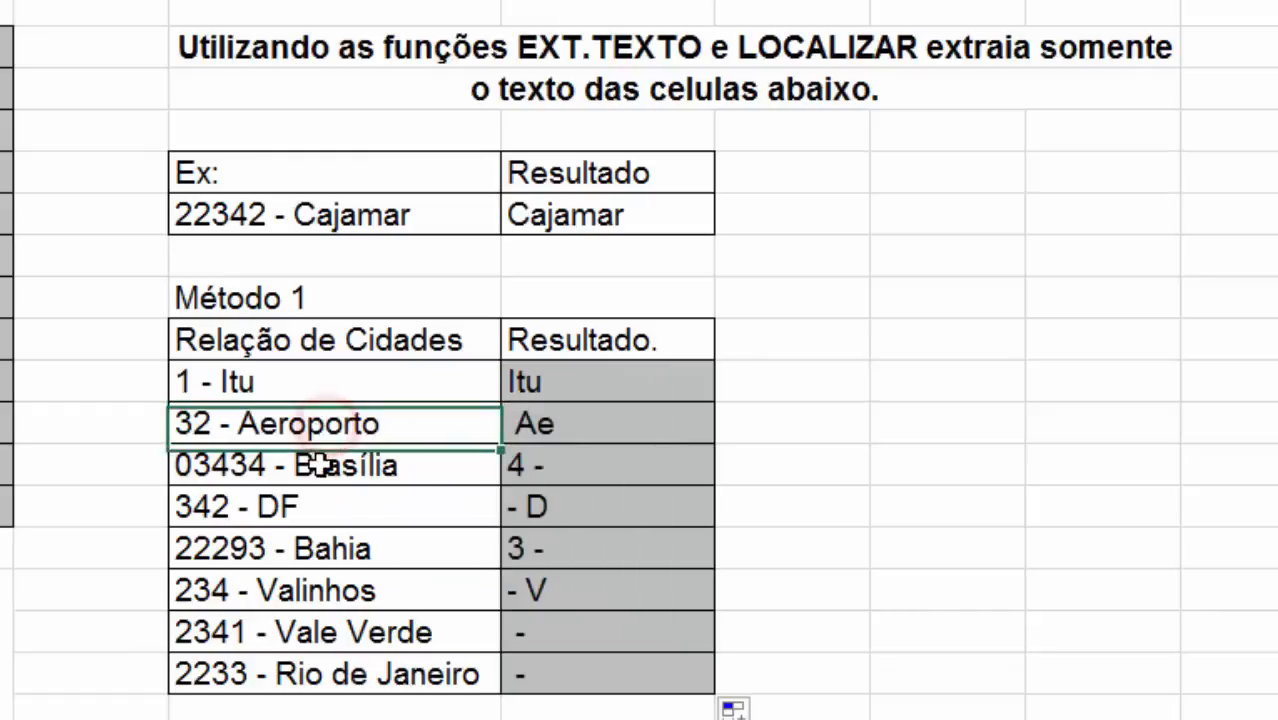
click(316, 507)
click(322, 630)
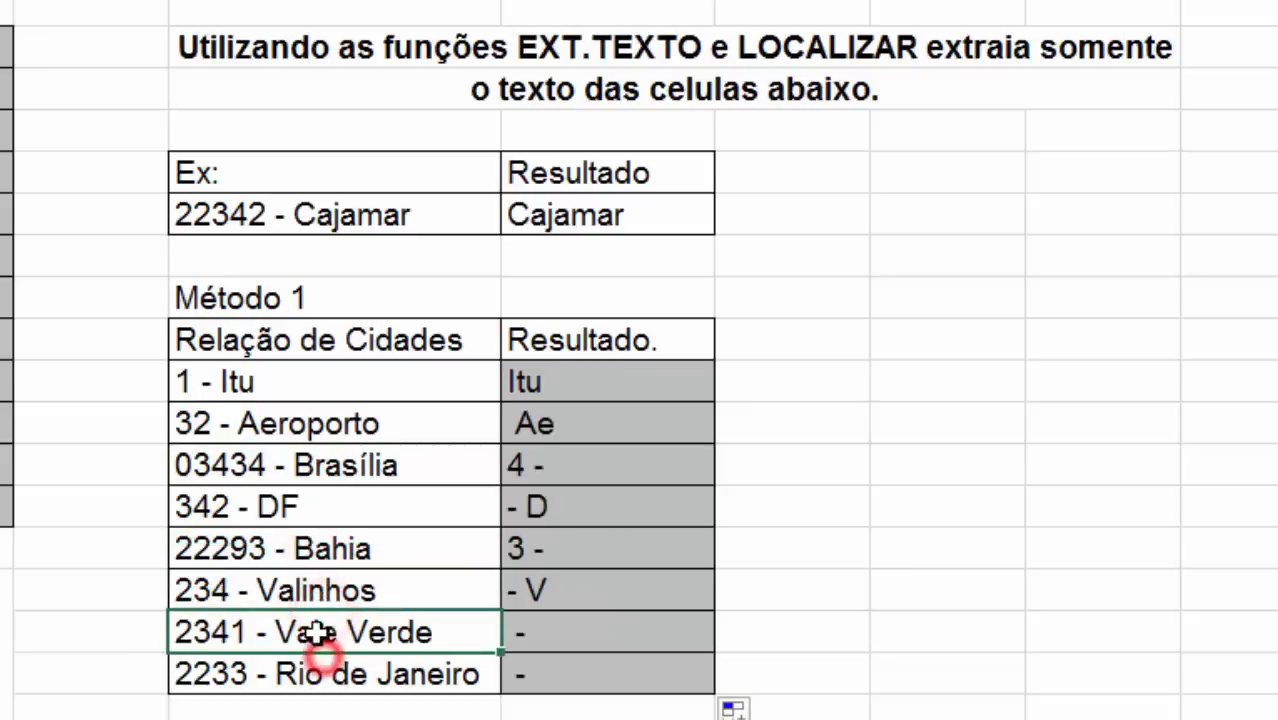
click(284, 367)
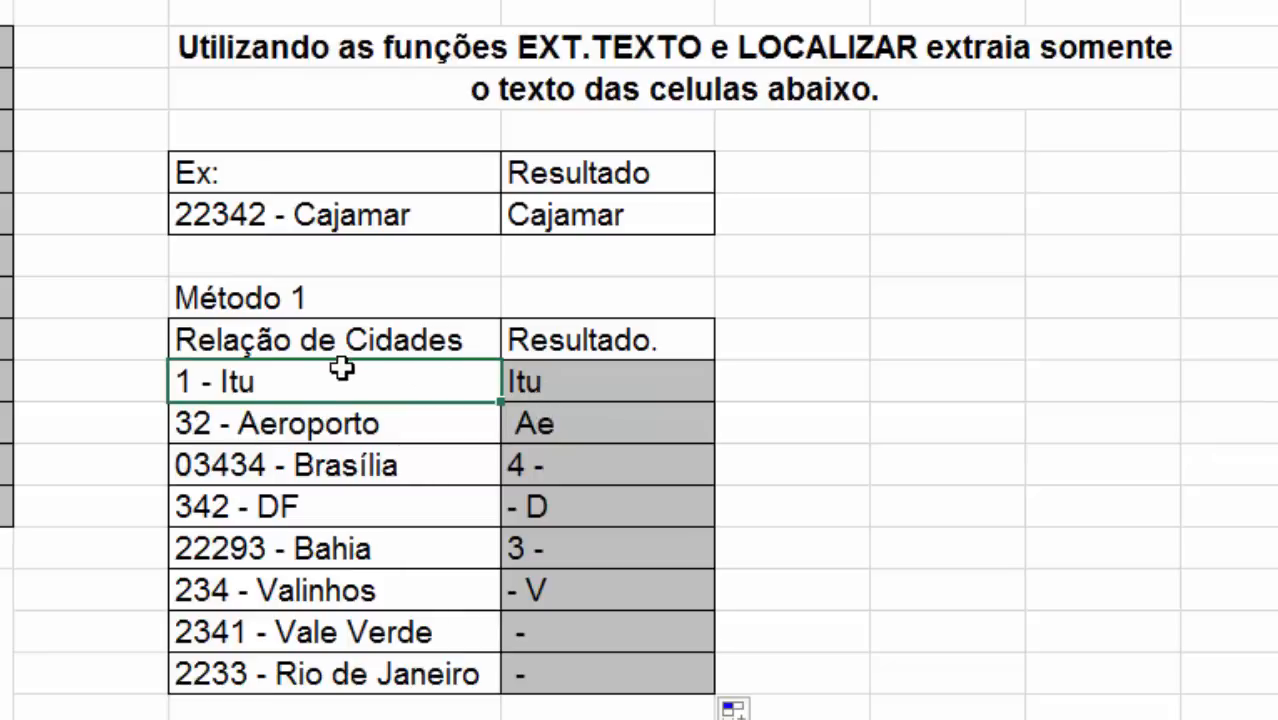
Clear the fixed-position formula in P10 and start a new EXT.TEXTO formula with O10 as its text argument.
double_click(562, 368)
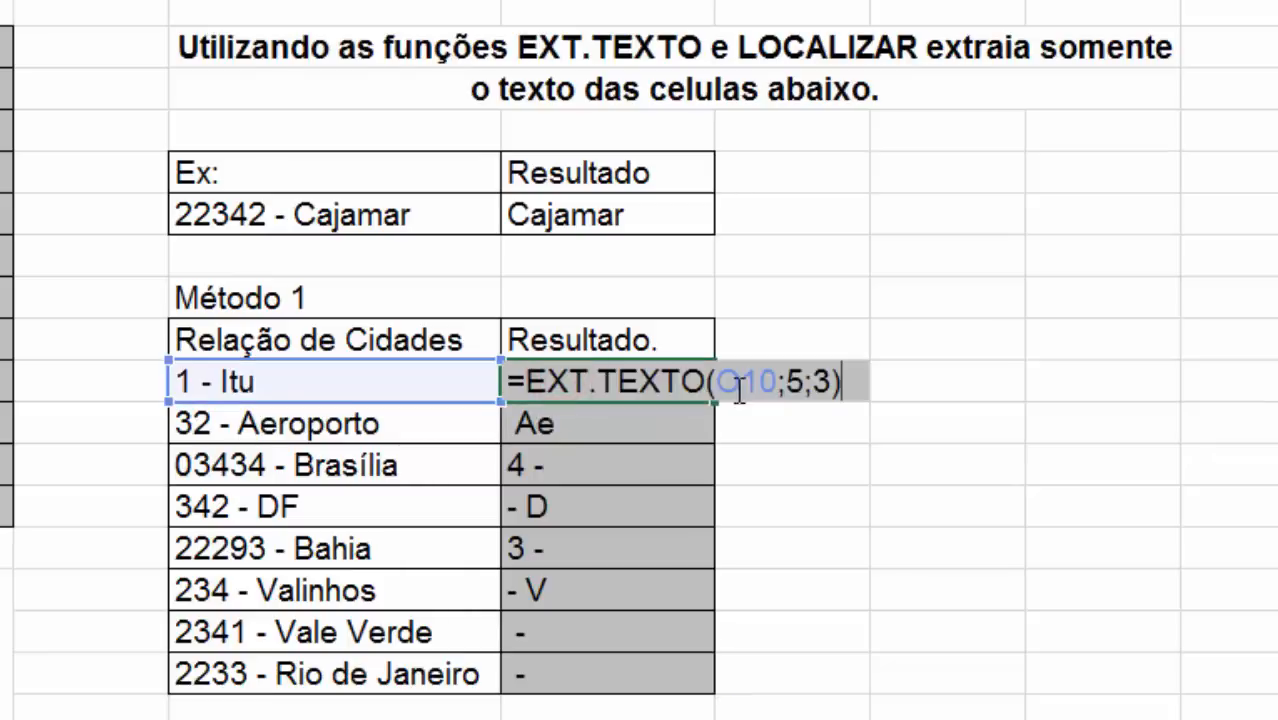
click(822, 378)
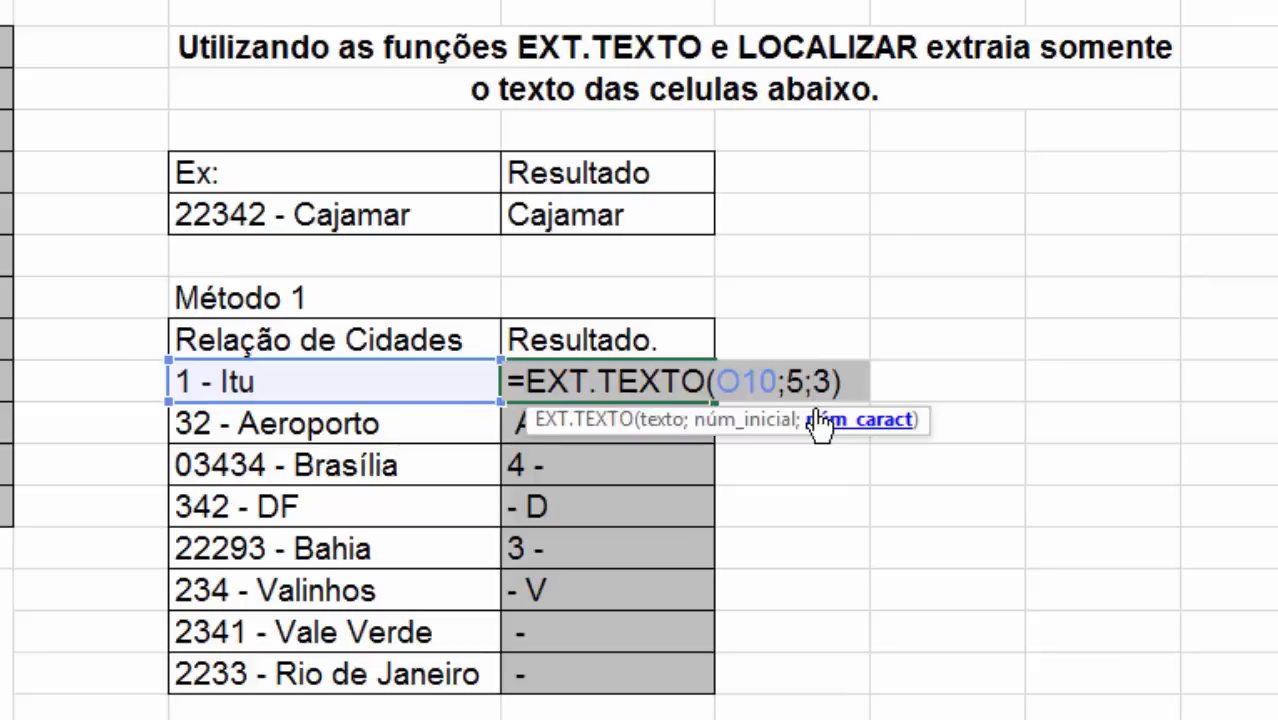
key(ctrl+Return)
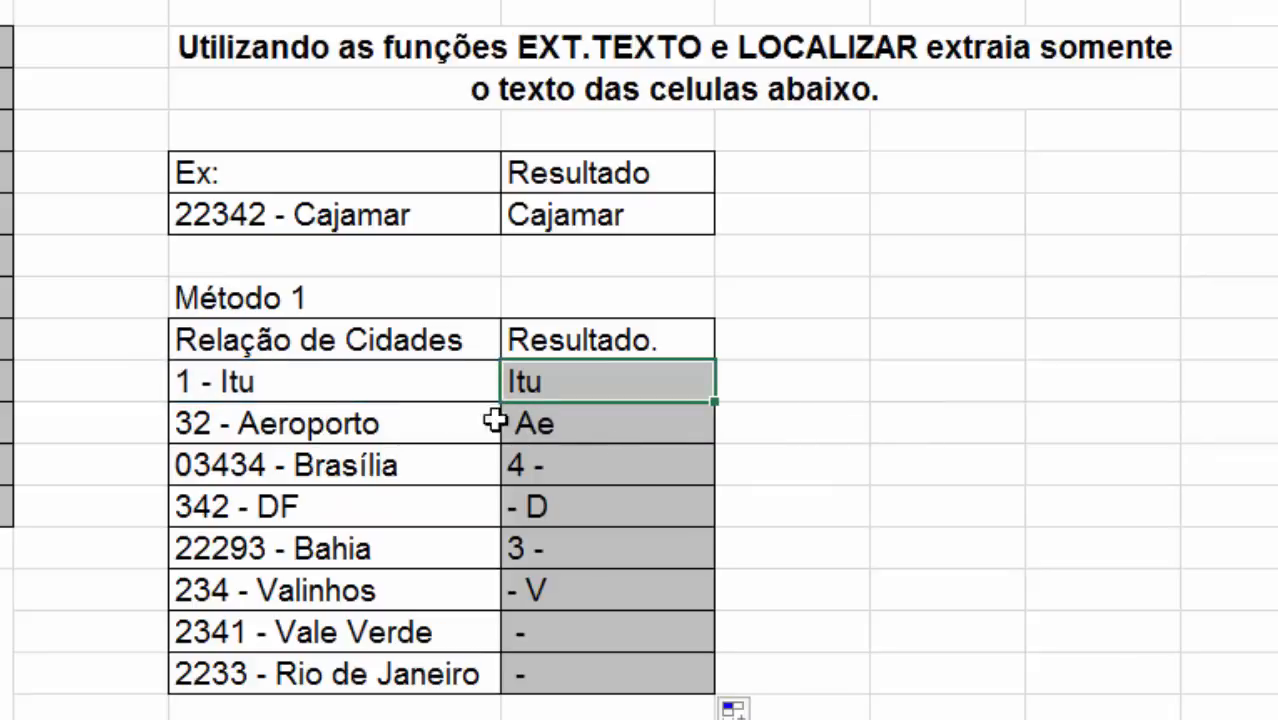
key(F2)
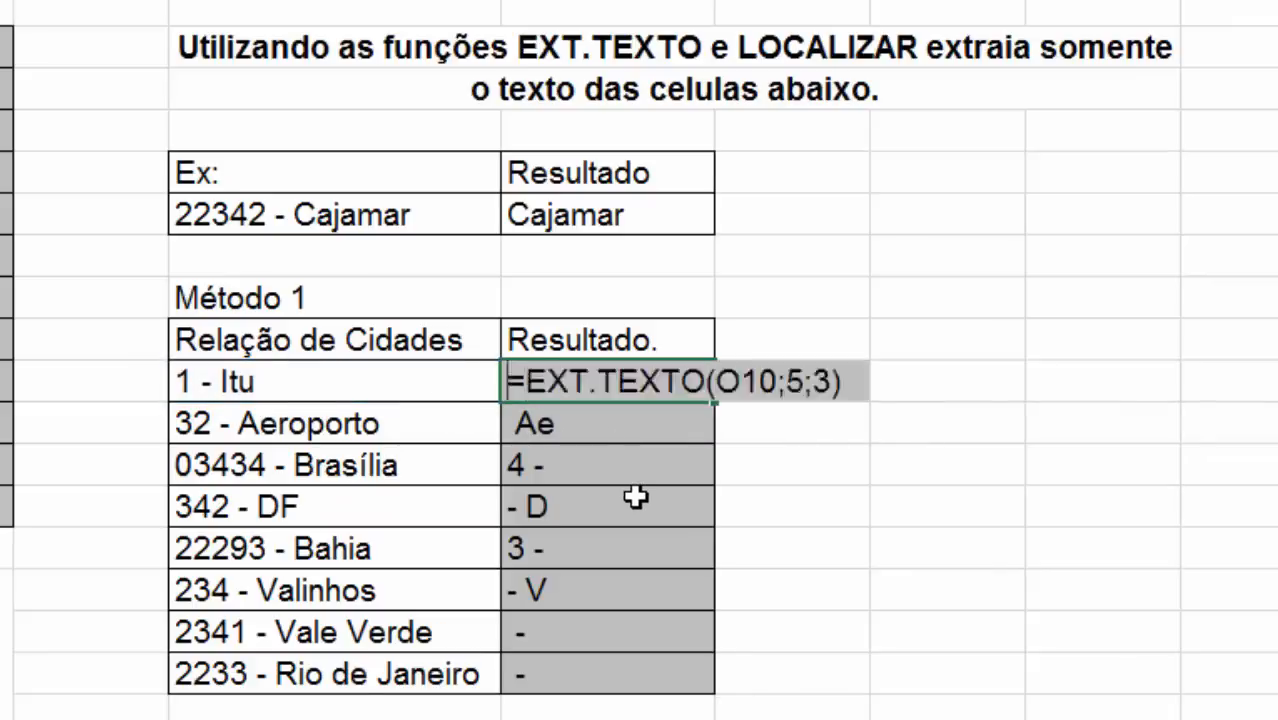
key(BackSpace)
key(BackSpace)
key(BackSpace)
key(BackSpace)
key(BackSpace)
key(BackSpace)
key(BackSpace)
key(BackSpace)
key(BackSpace)
key(BackSpace)
key(BackSpace)
key(BackSpace)
key(BackSpace)
key(BackSpace)
key(BackSpace)
key(BackSpace)
key(BackSpace)
key(BackSpace)
text(ext)
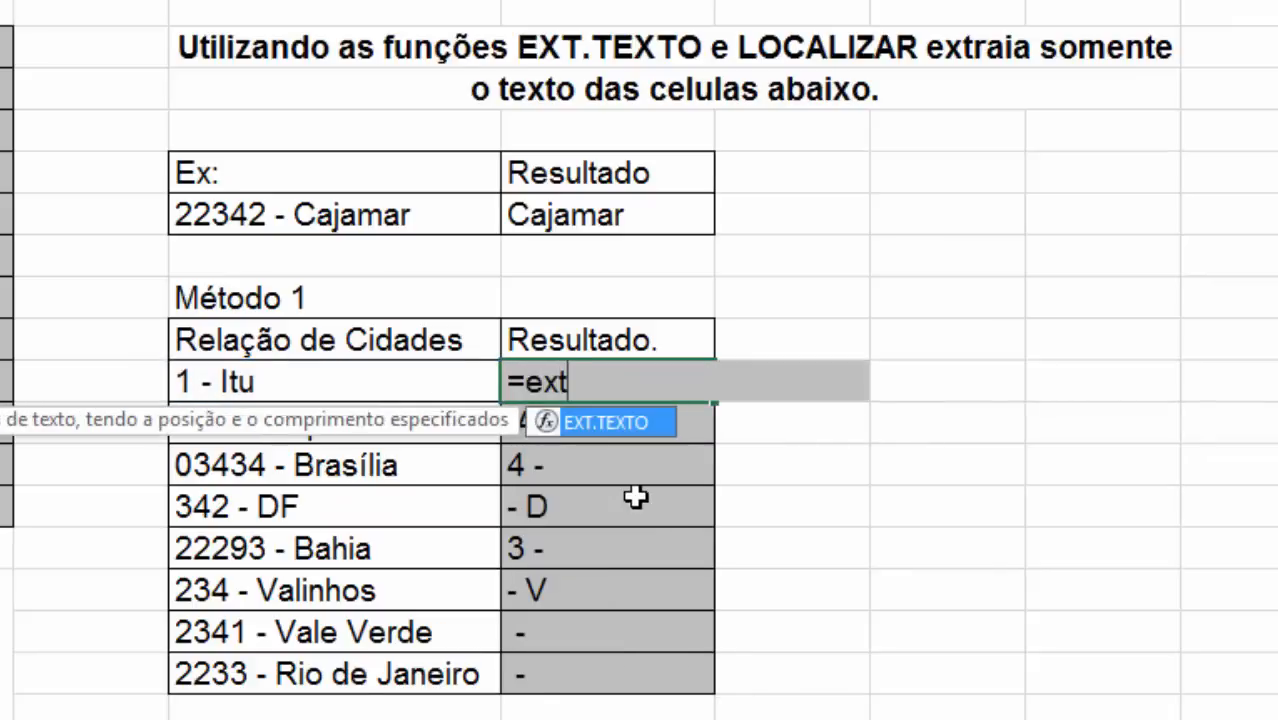
text(.texto()
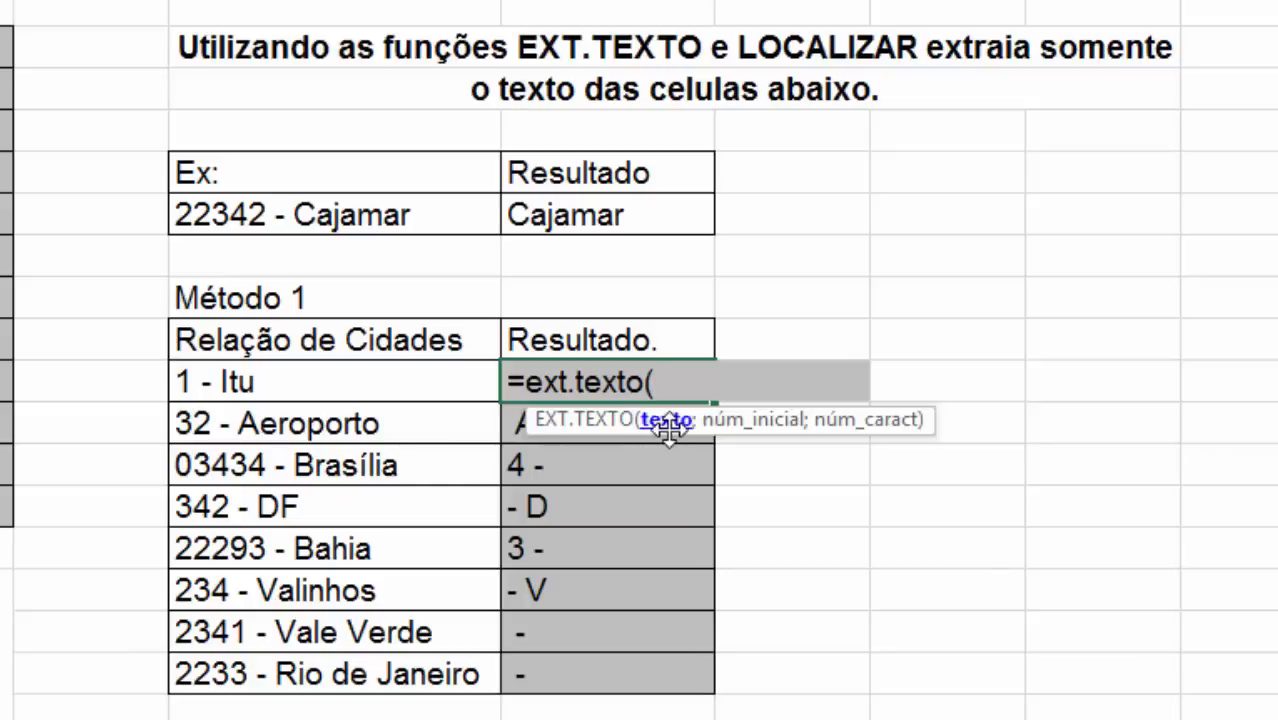
click(331, 374)
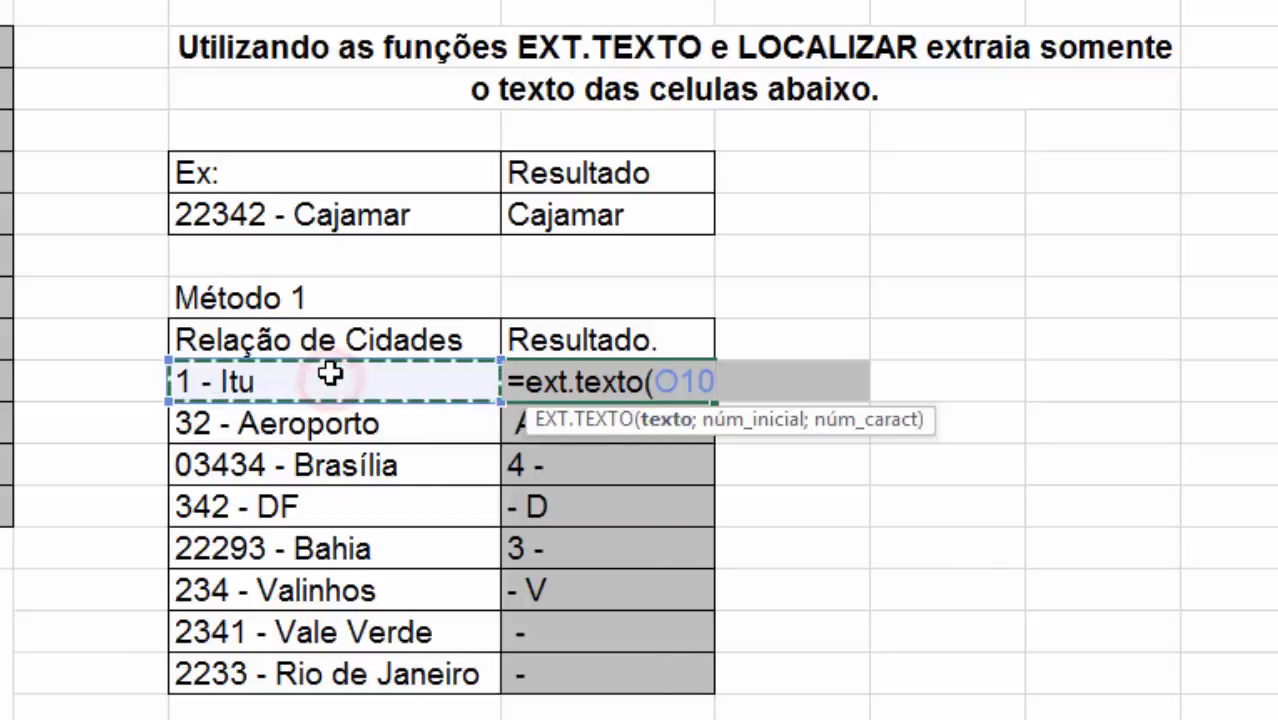
text(;)
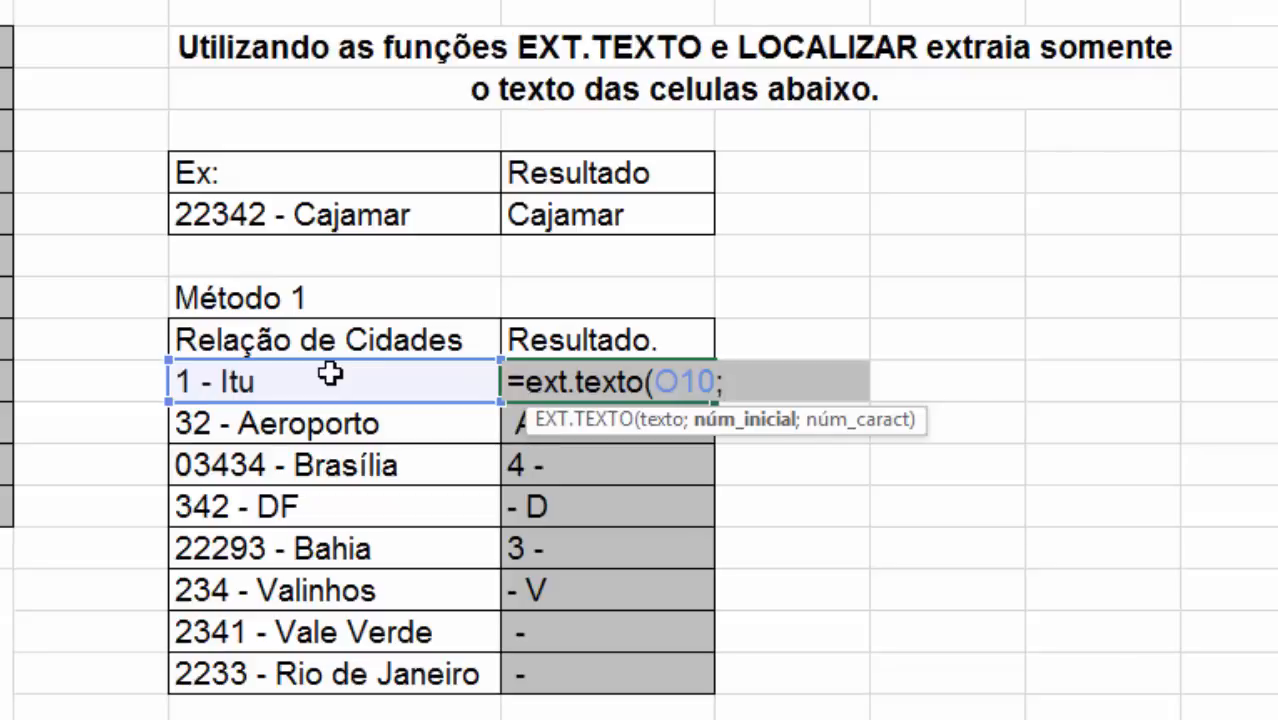
Nest LOCALIZAR("-";O10;1) as the starting position argument of the EXT.TEXTO formula in P10.
text(localizar()
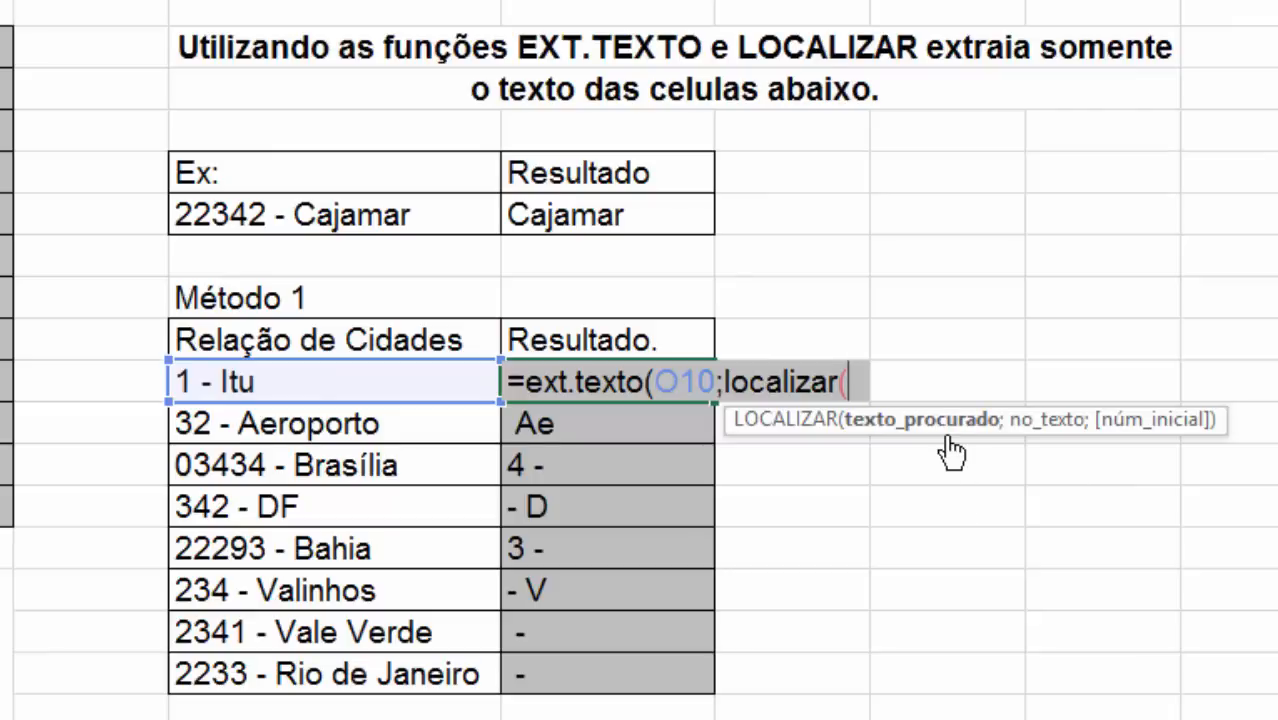
text("-")
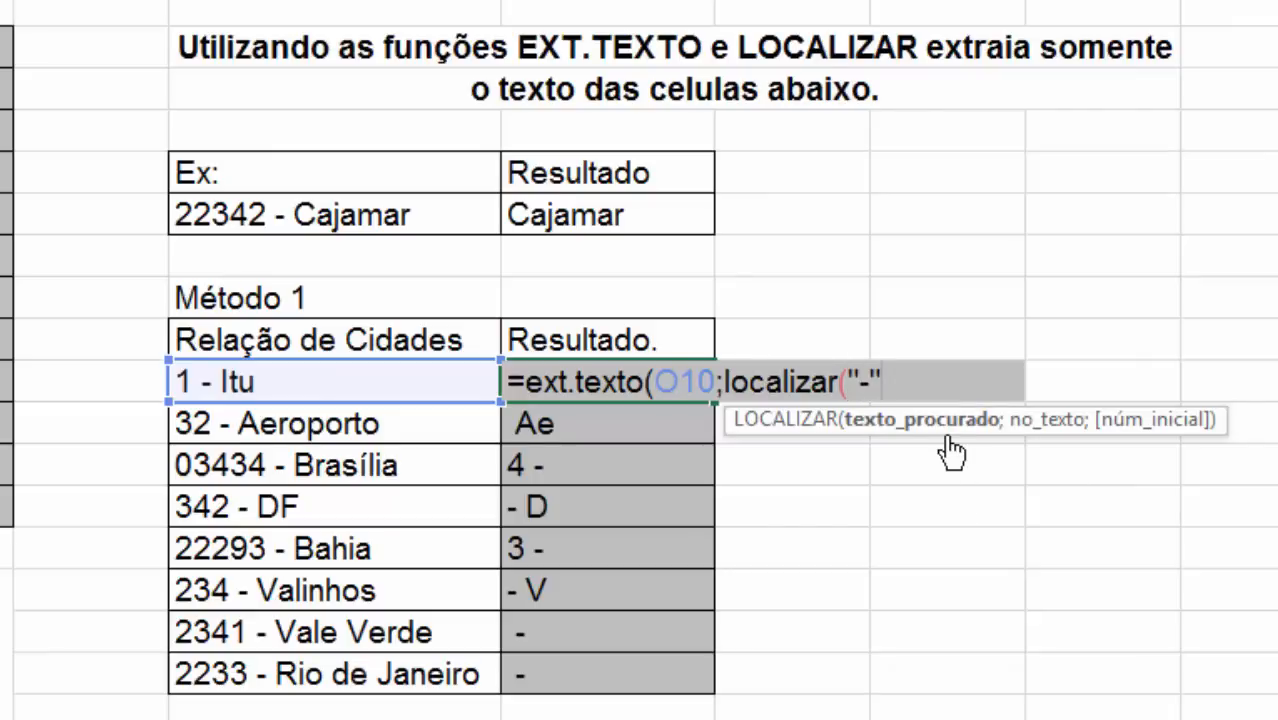
text(;)
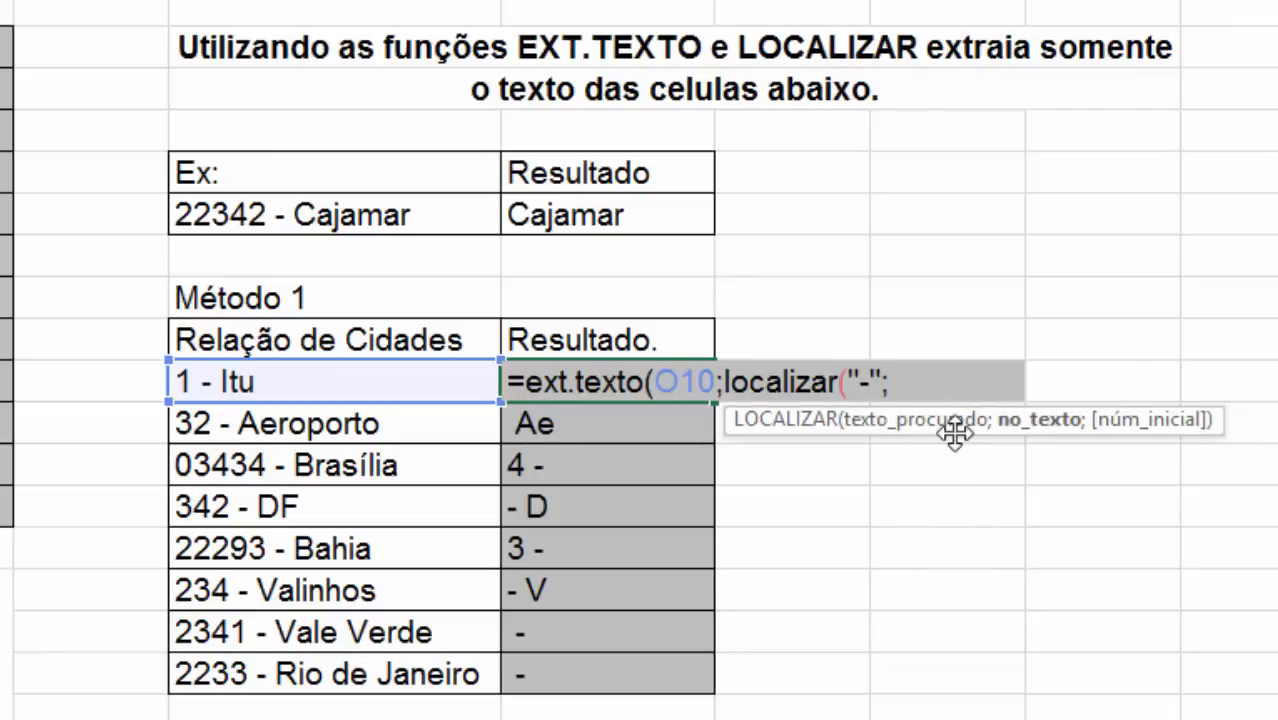
click(339, 378)
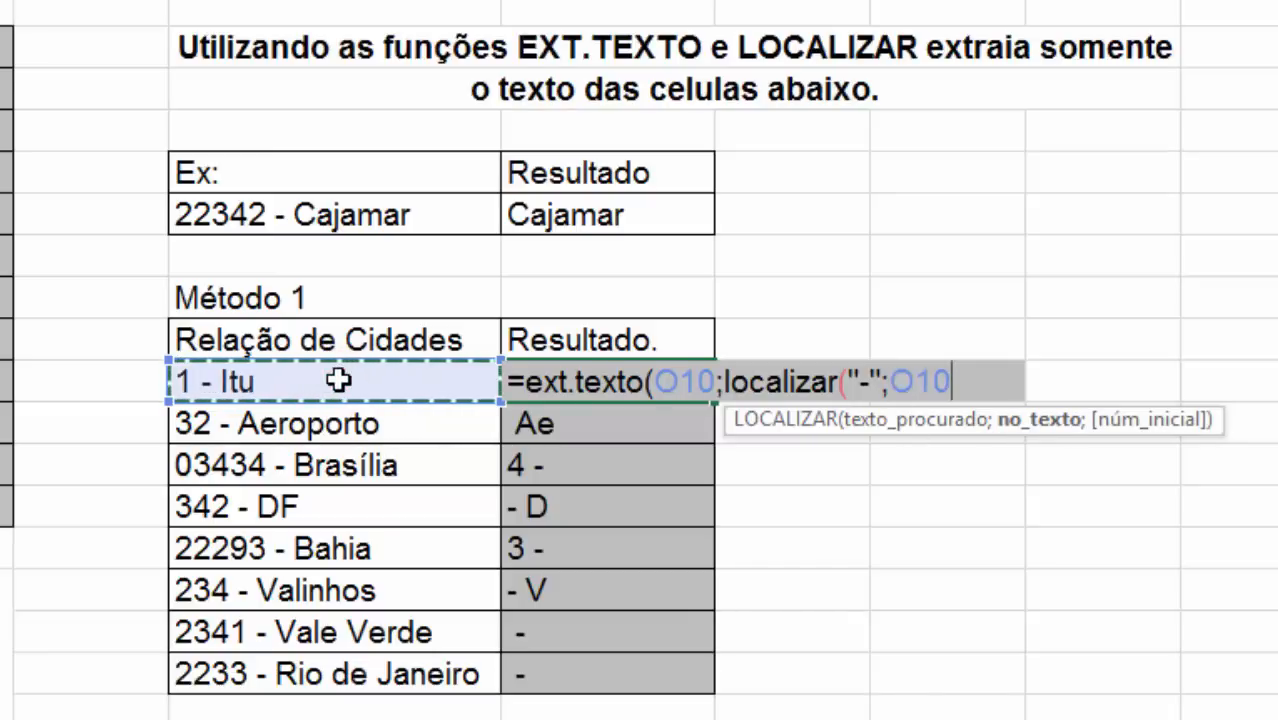
text(;)
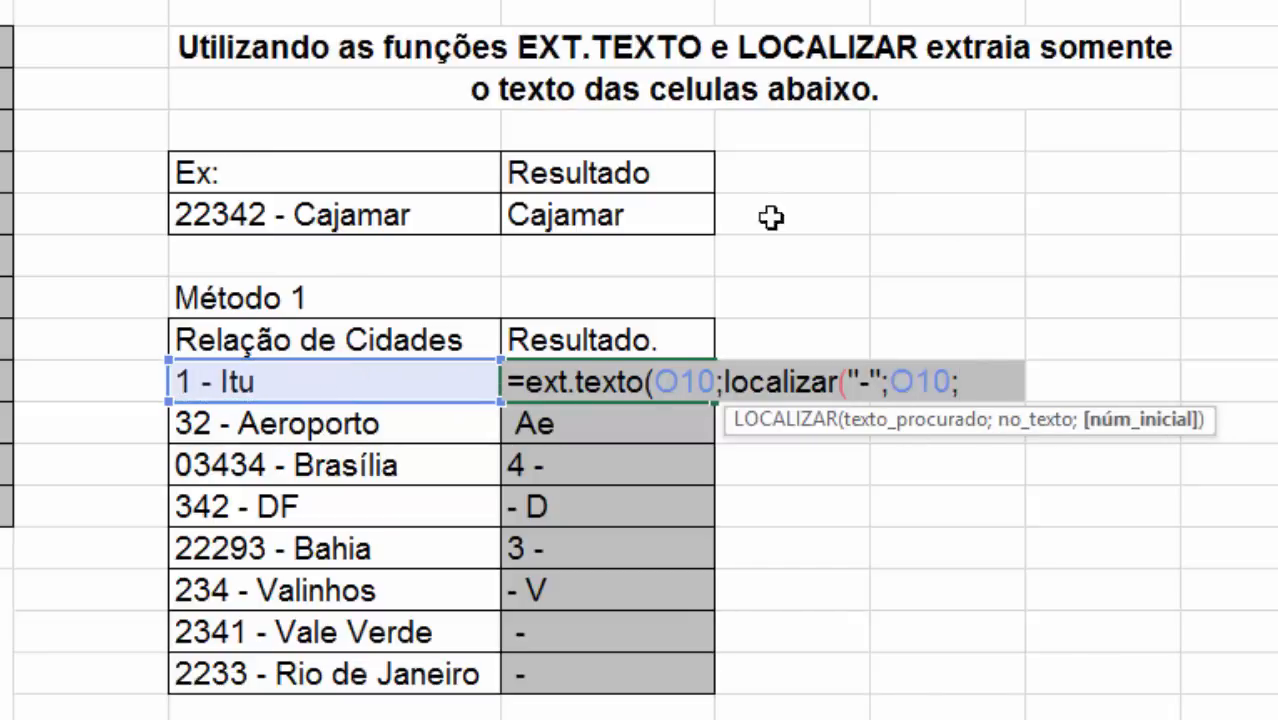
text(1))
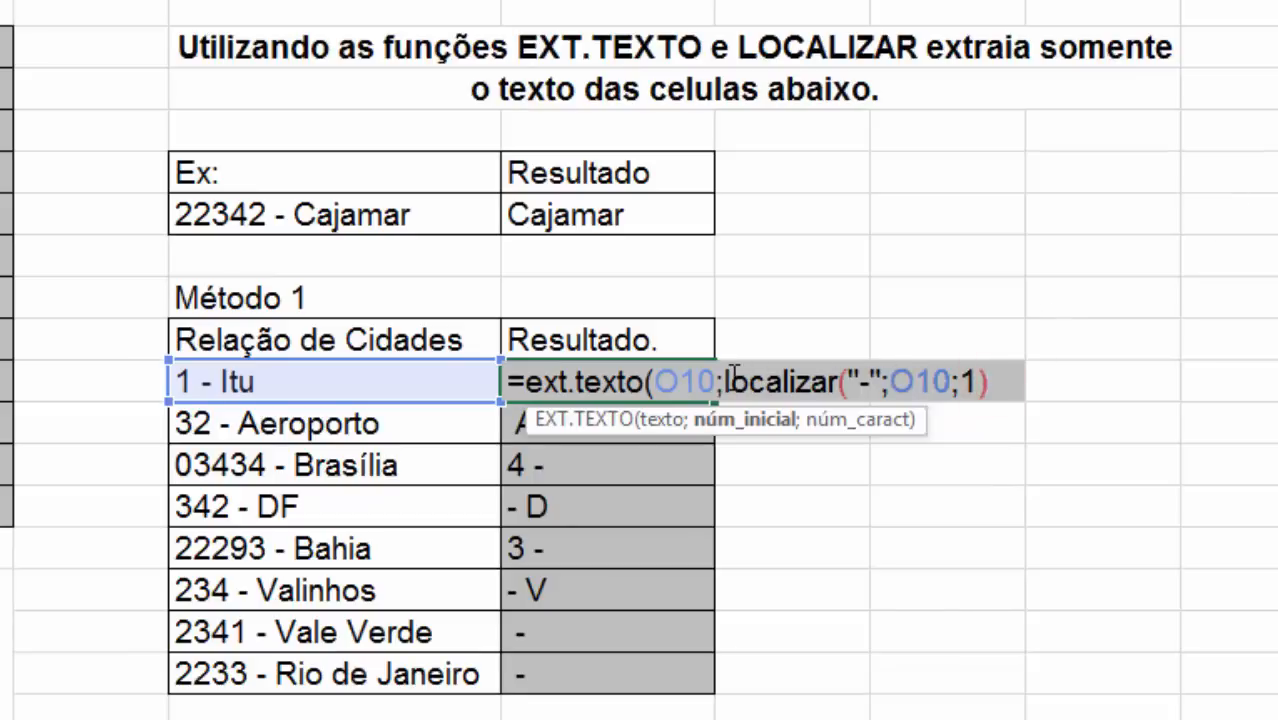
Complete the P10 formula with 100 as the number of characters, giving =EXT.TEXTO(O10;LOCALIZAR("-";O10;1);100).
click(996, 378)
text())
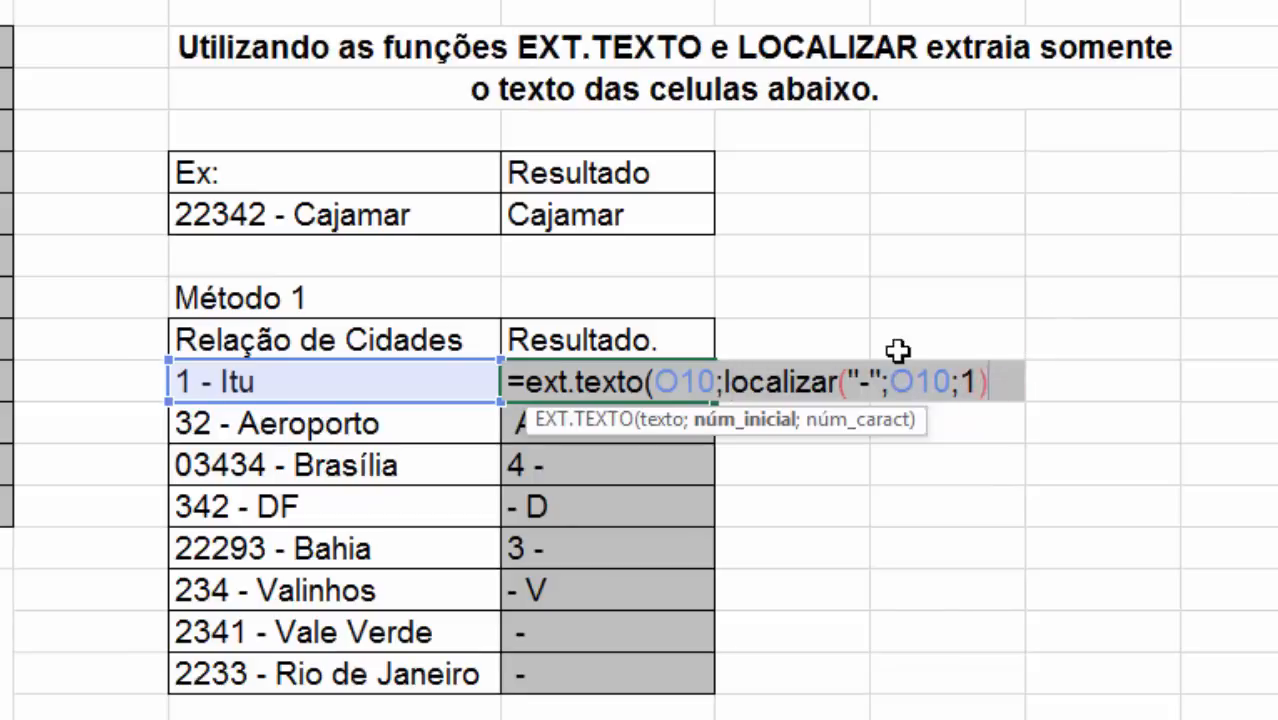
text(;)
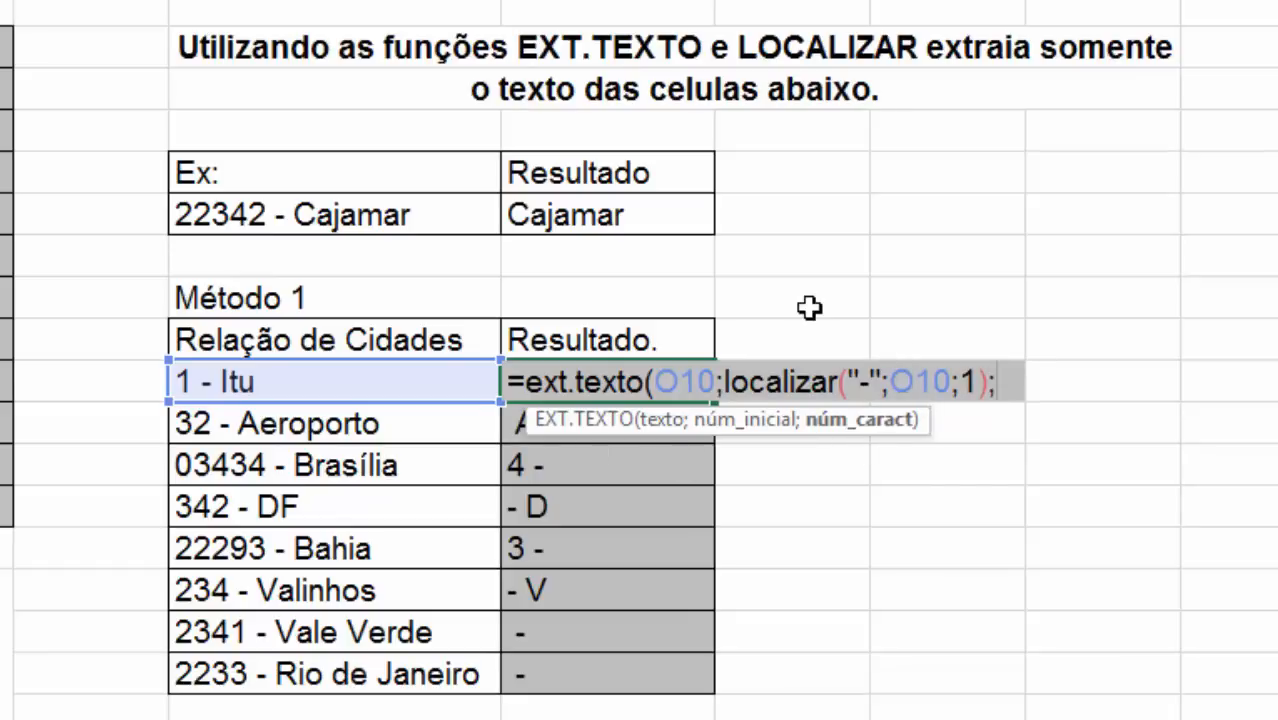
text(100))
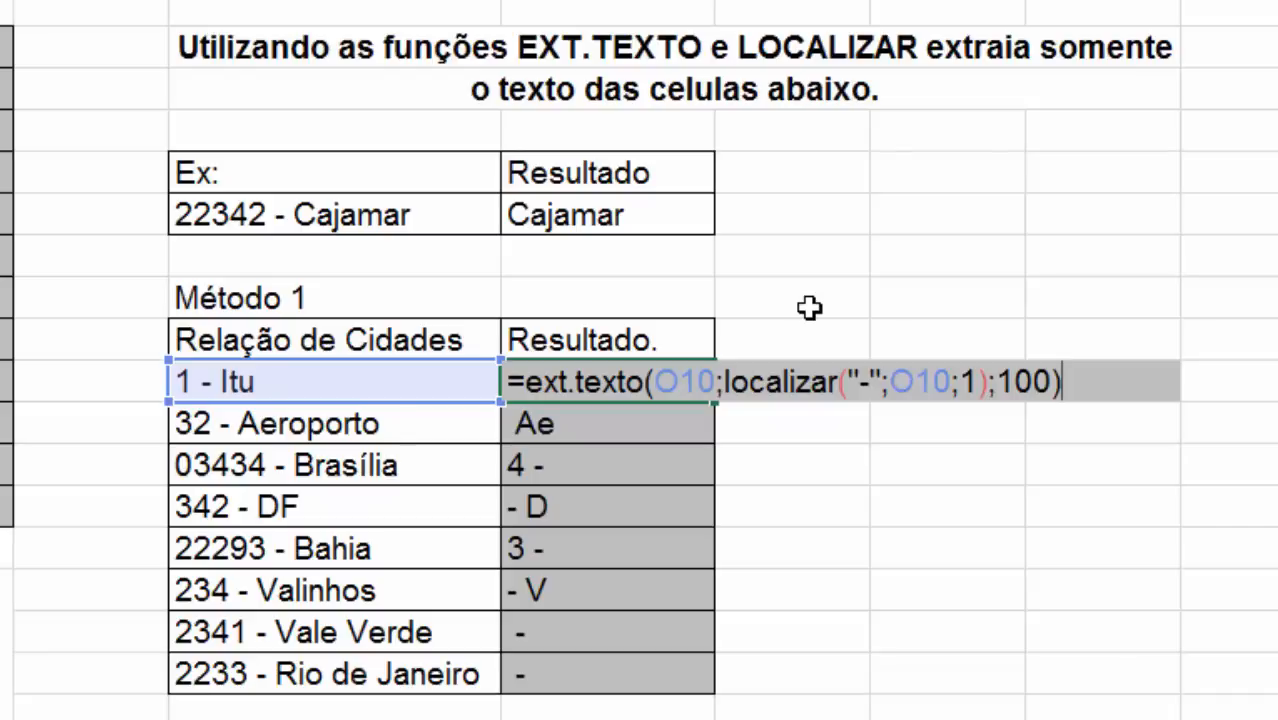
key(Return)
Fill the P10 formula down through P17 and autofit the width of the result column.
click(556, 380)
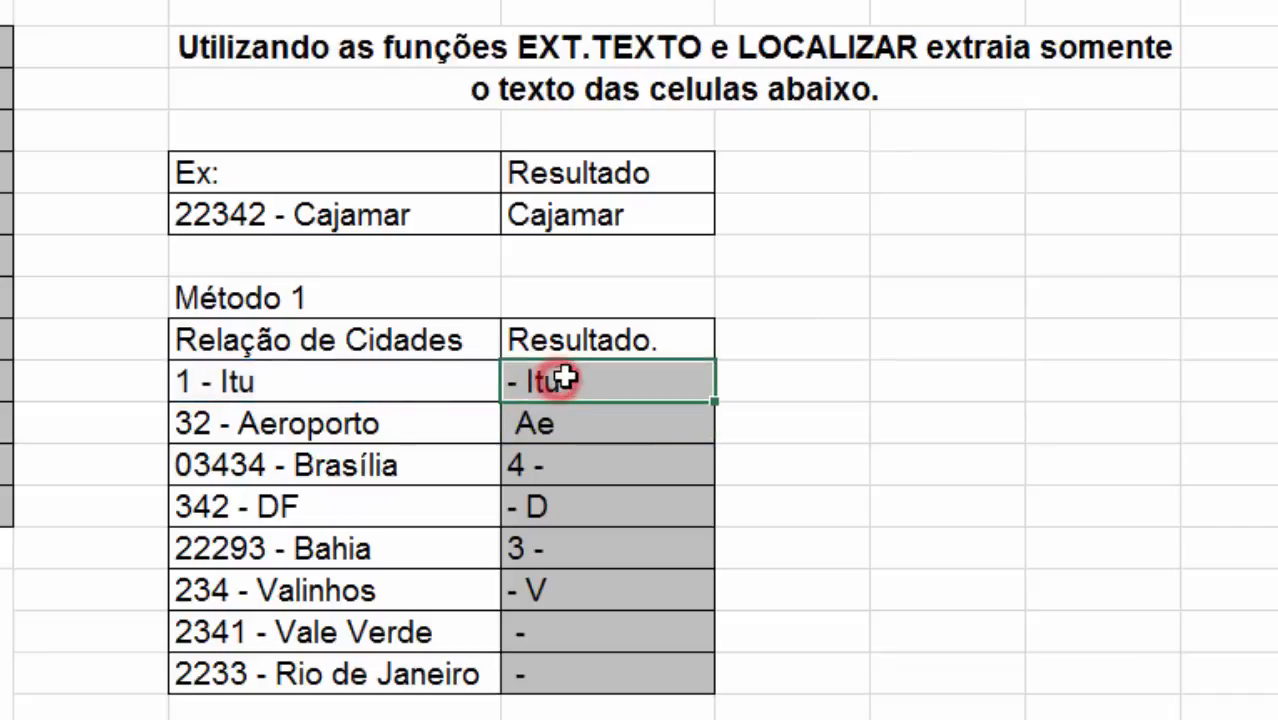
double_click(722, 403)
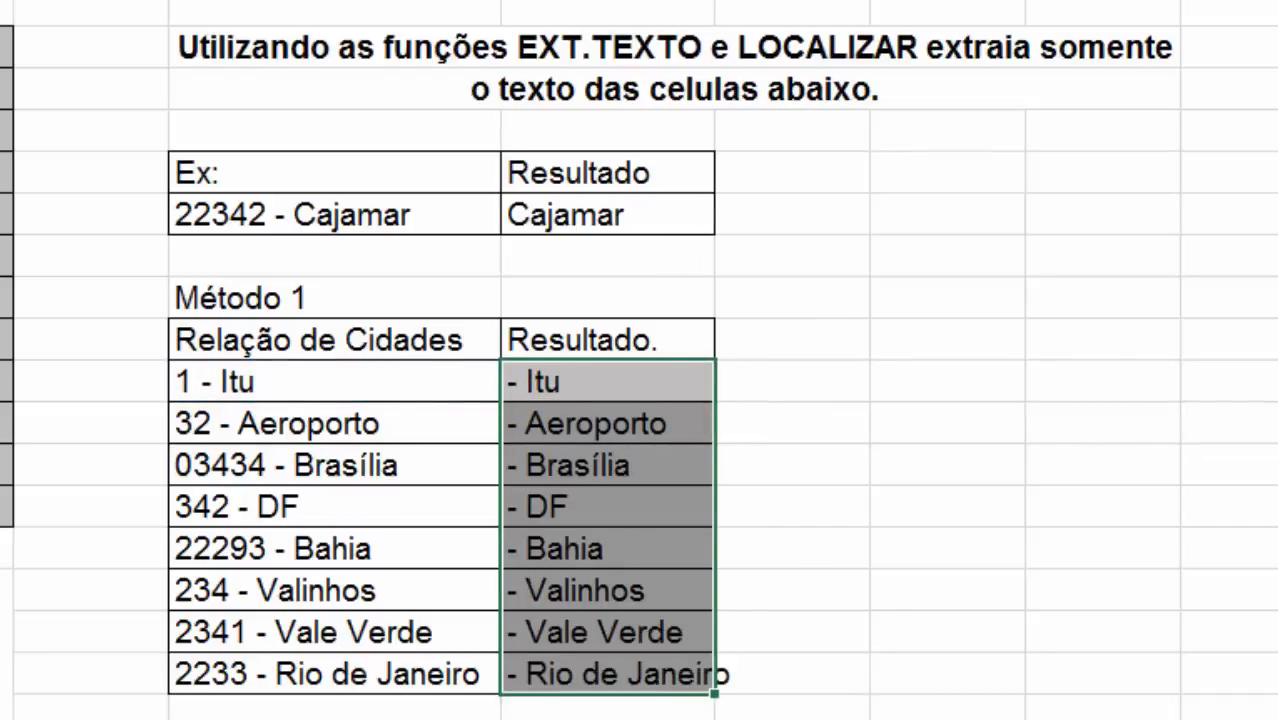
double_click(714, 1)
click(928, 602)
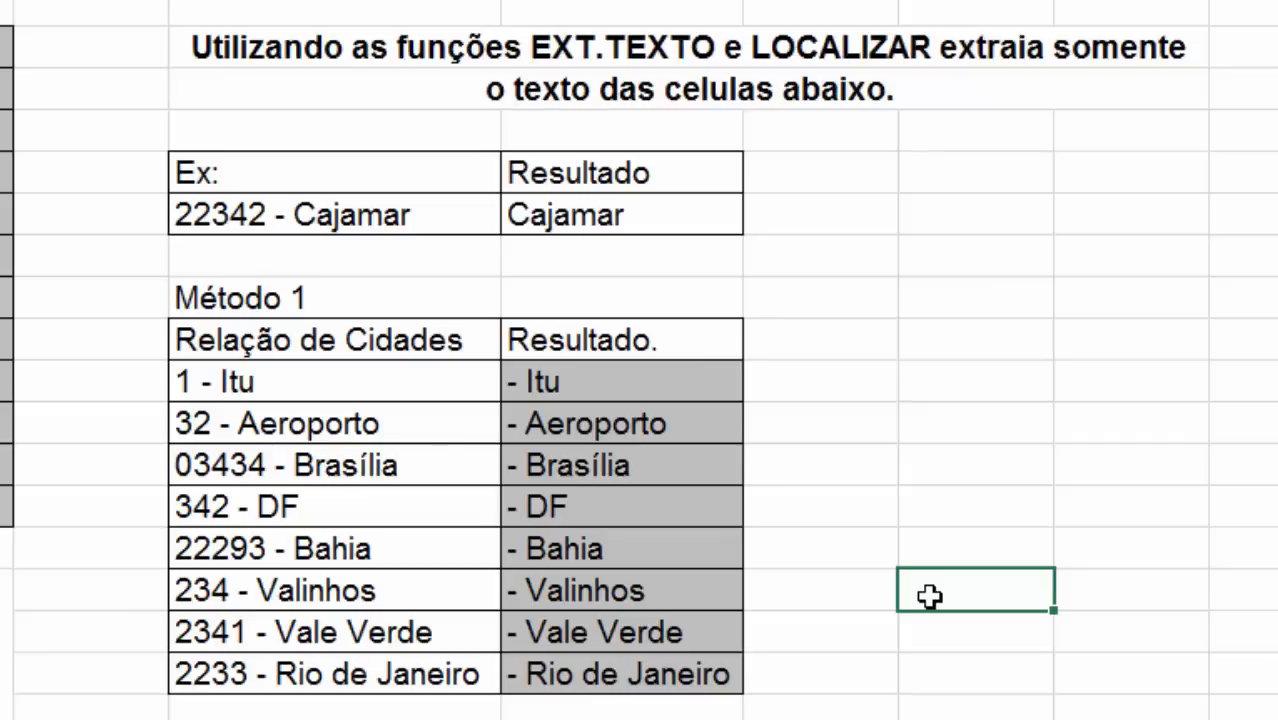
Add +2 to the LOCALIZAR starting position in P10, giving =EXT.TEXTO(O10;LOCALIZAR("-";O10;1)+2;100).
click(598, 381)
key(F2)
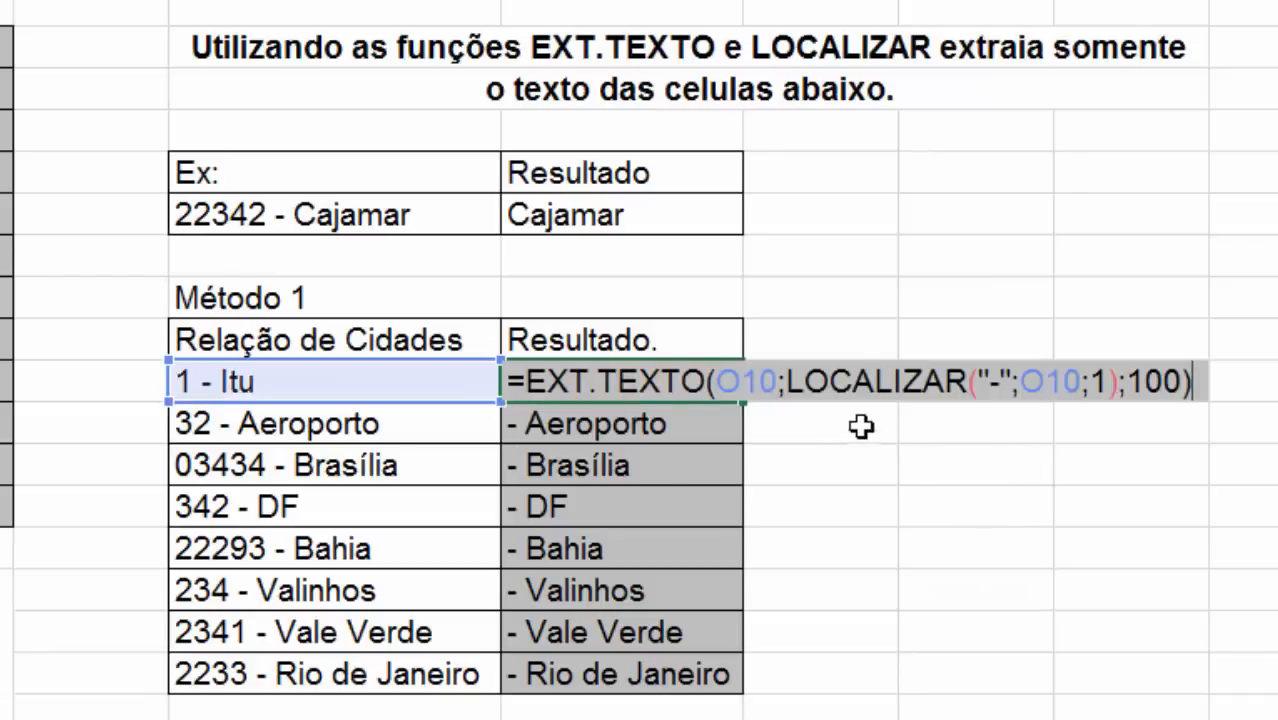
click(778, 381)
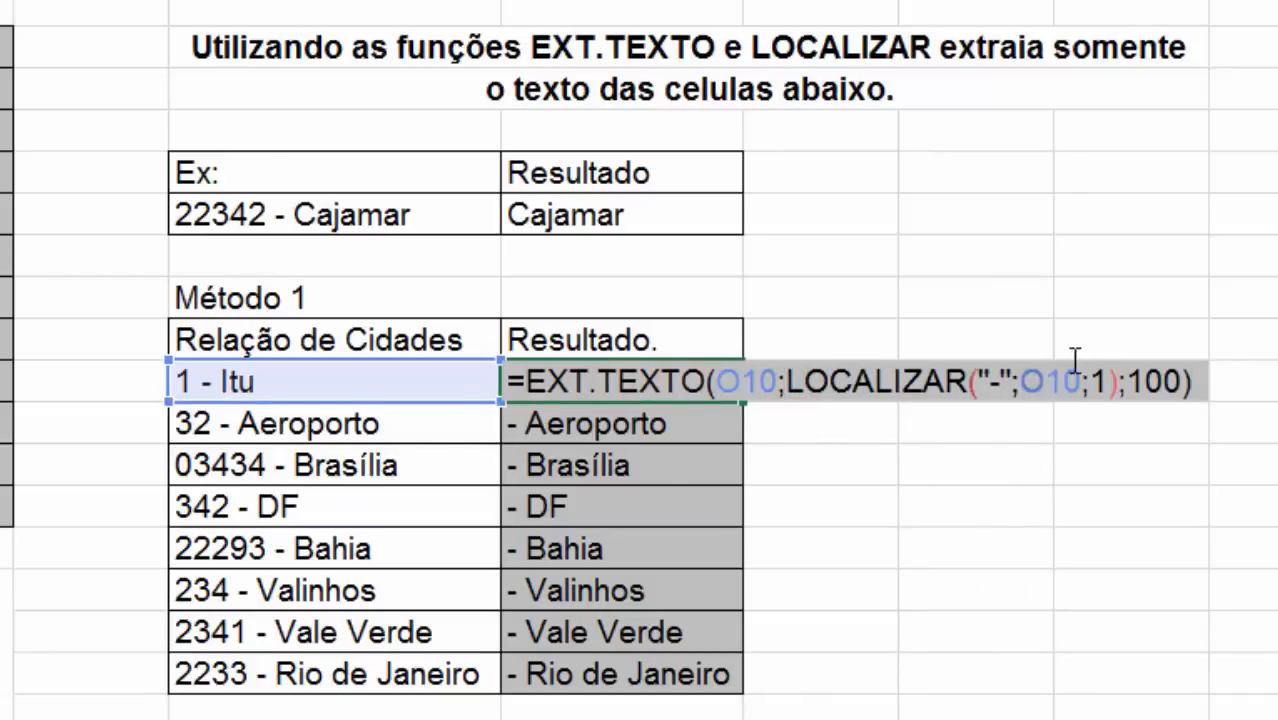
click(1113, 381)
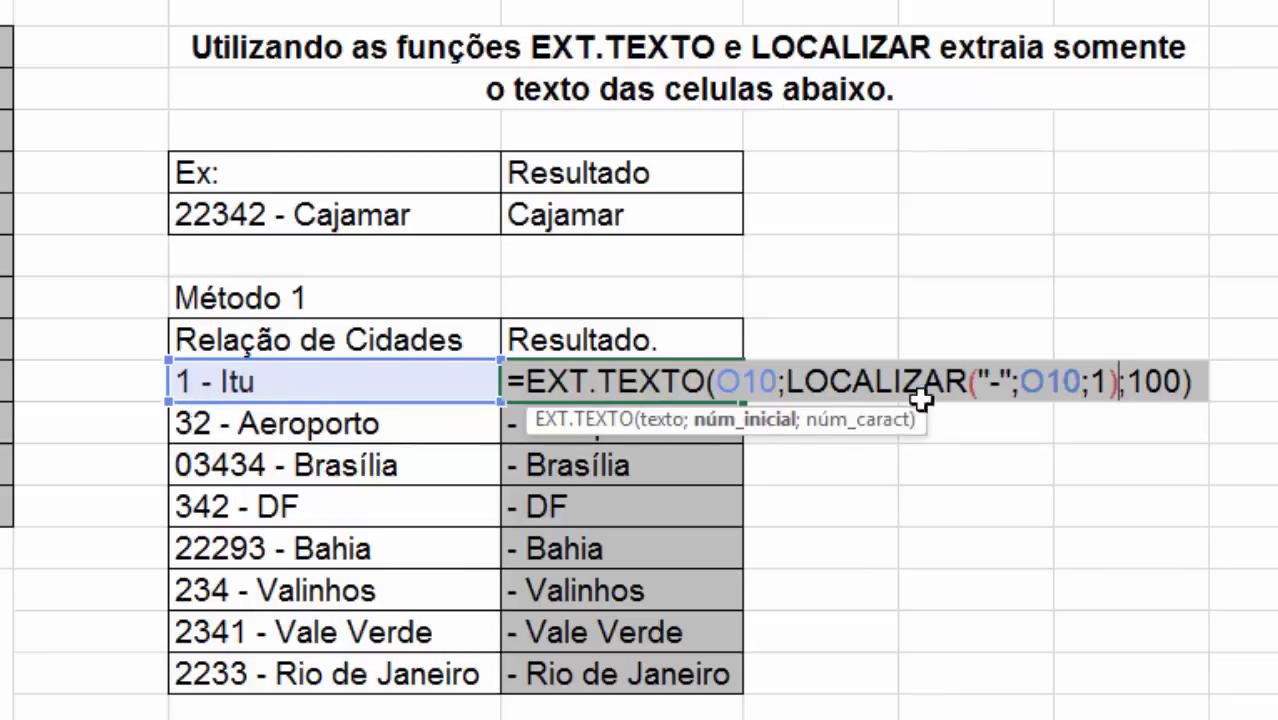
click(1120, 381)
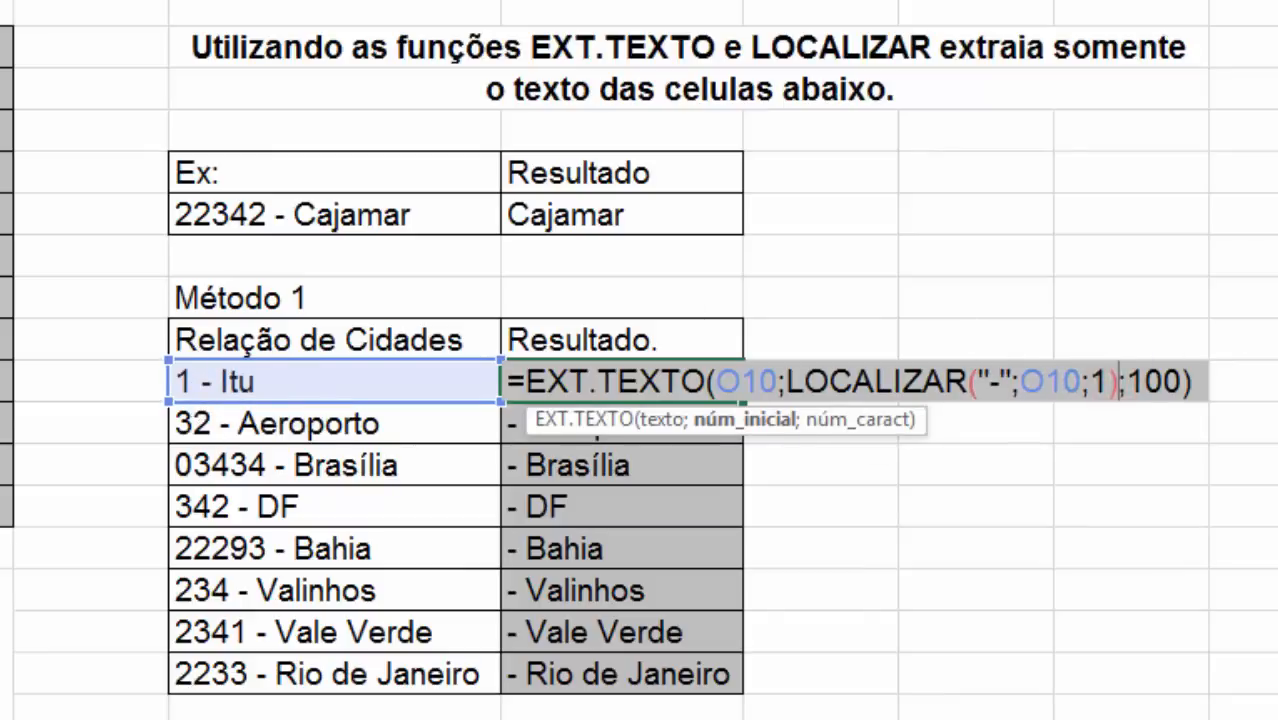
text(+2)
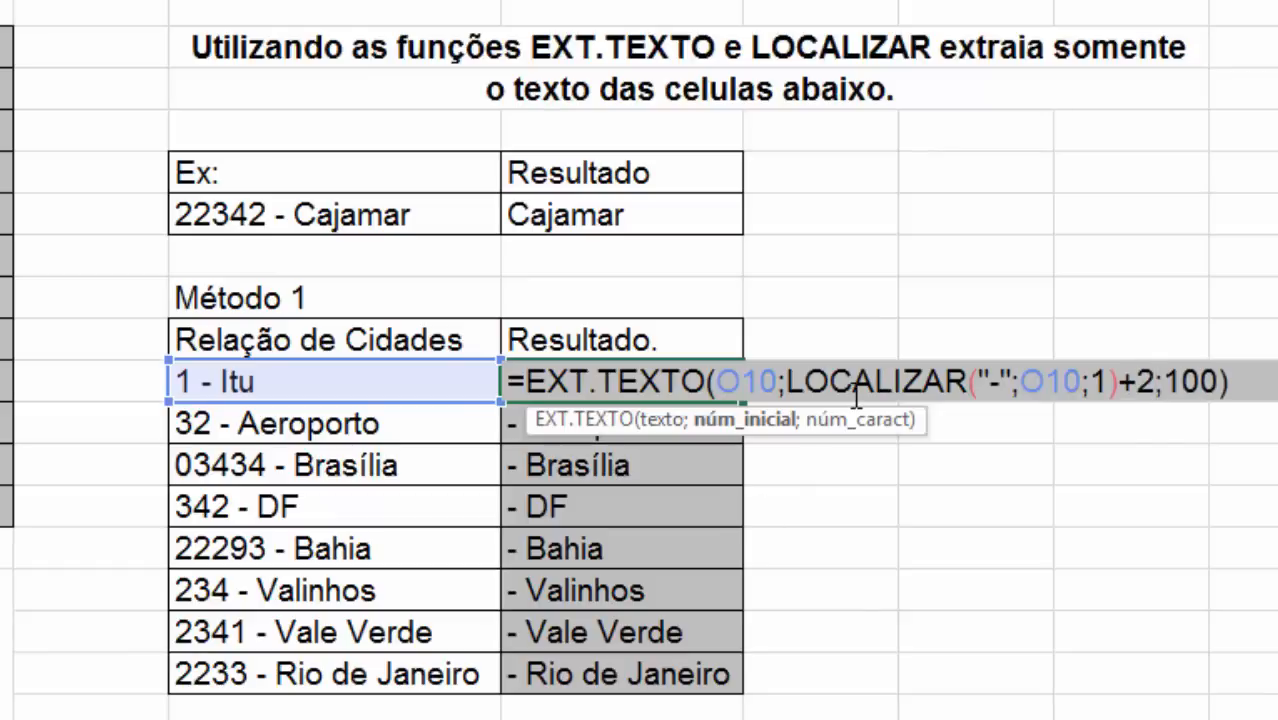
click(787, 380)
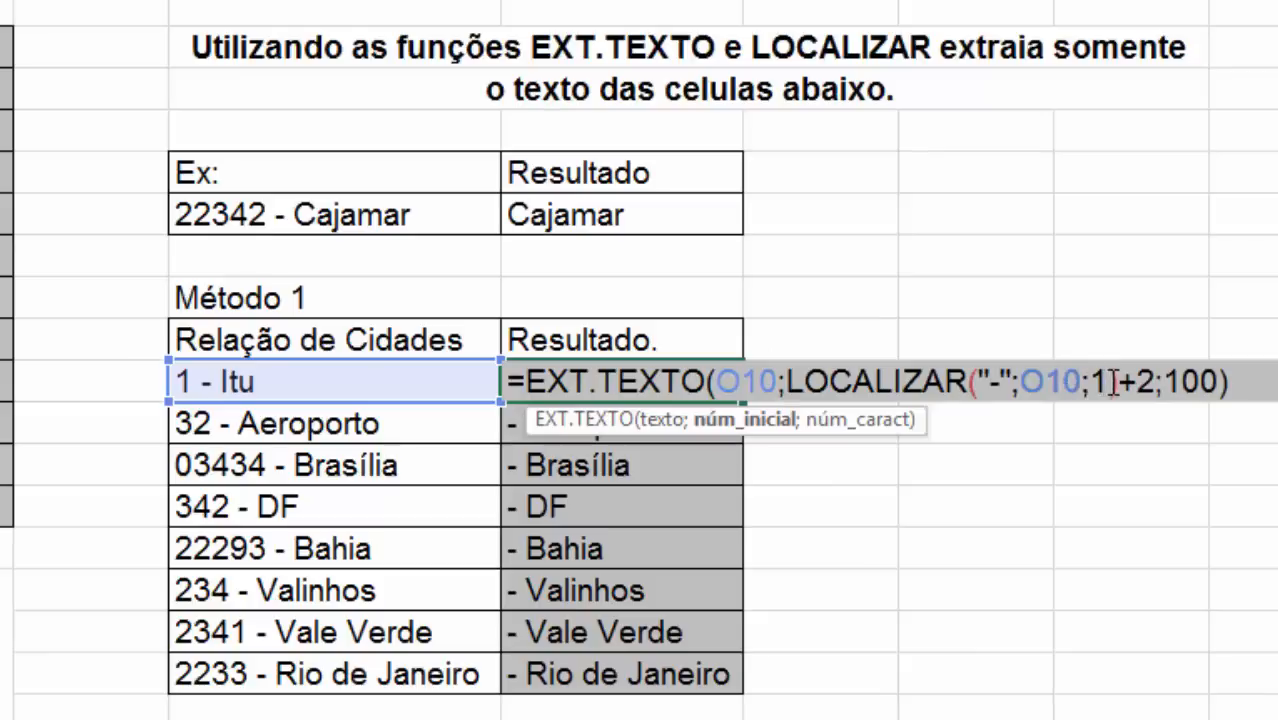
click(1152, 378)
key(Return)
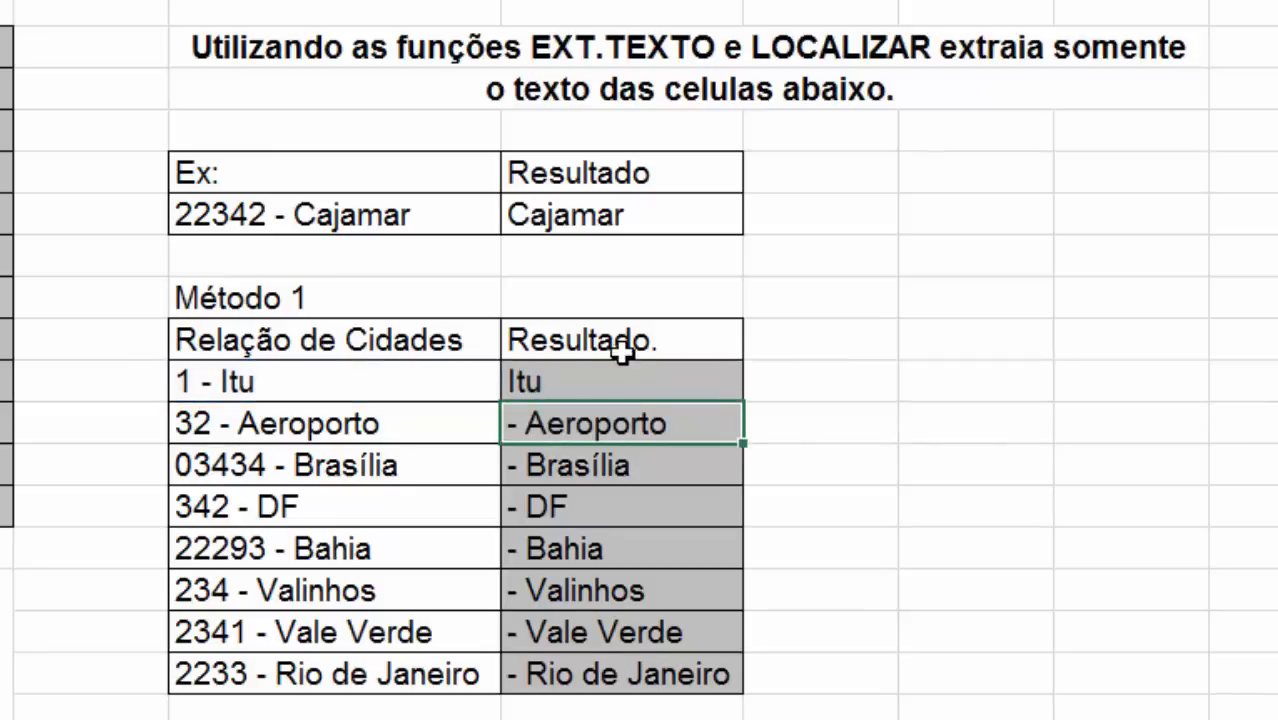
Fill the corrected P10 formula down through P17 in the Método 1 result column.
click(540, 372)
double_click(744, 404)
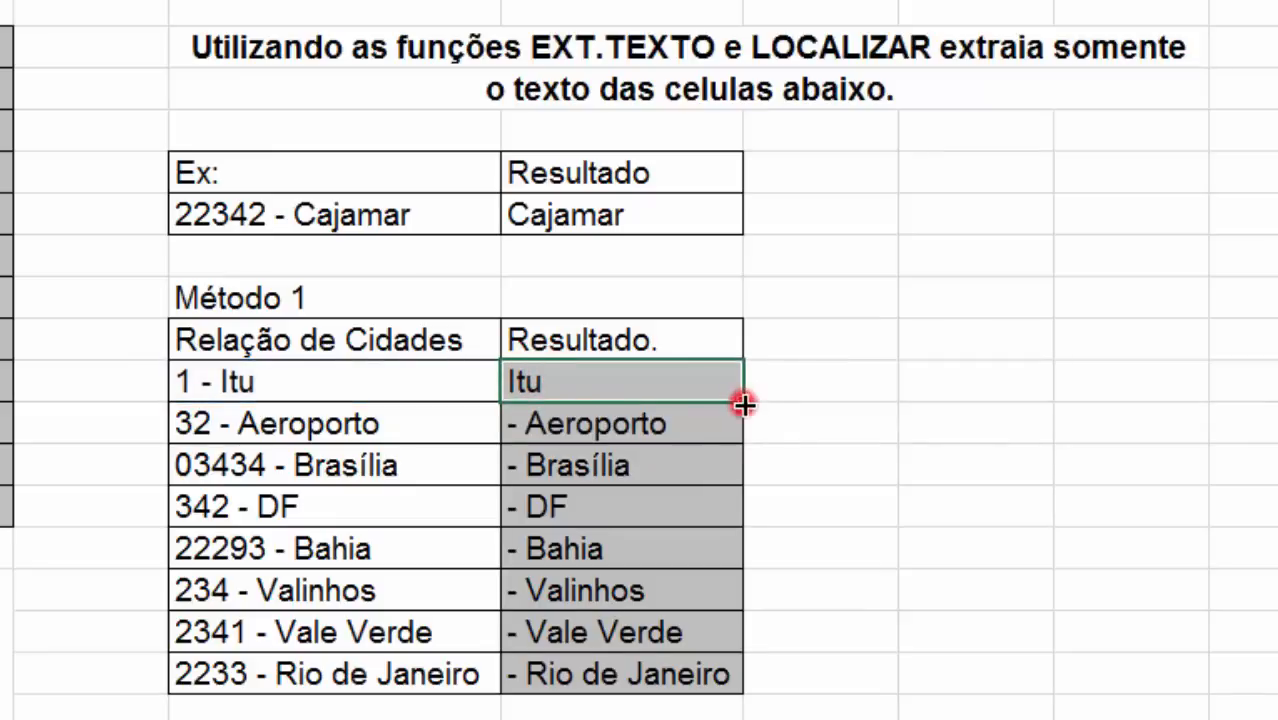
click(680, 560)
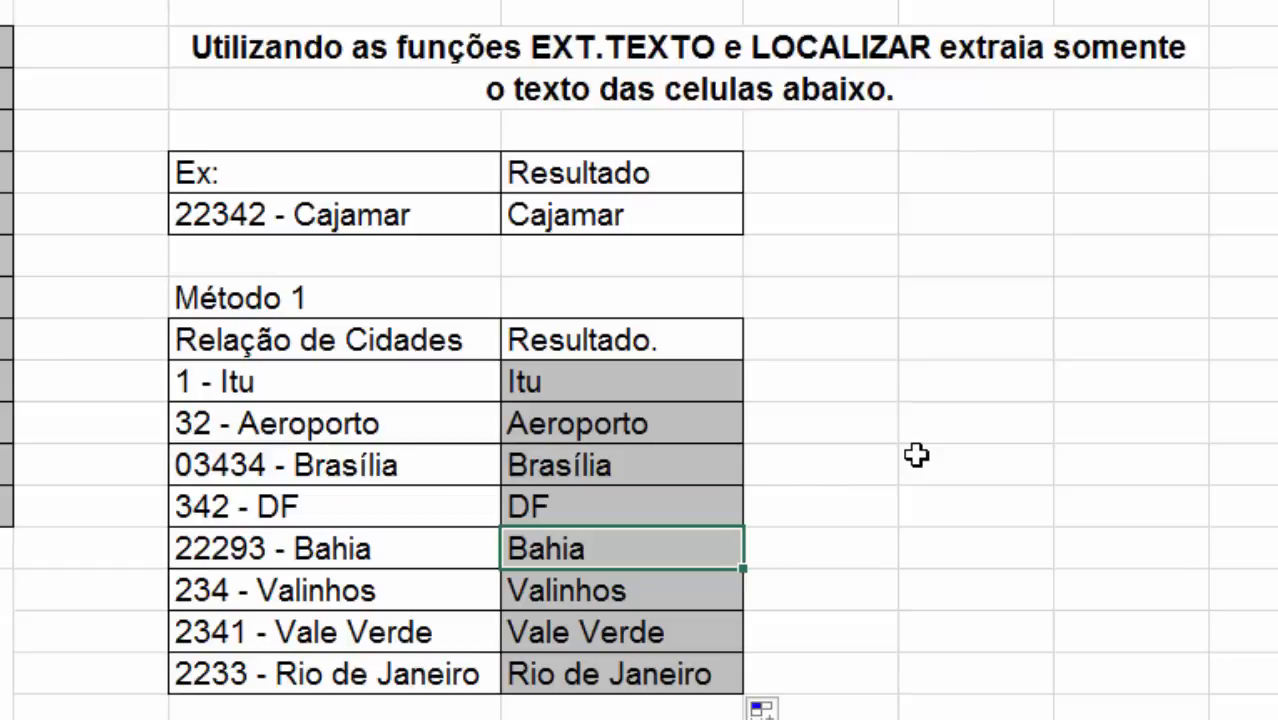
Display the P10 formula as text in Q10 using FÓRMULATEXTO with P10 as reference, and widen column Q to fit it.
click(777, 381)
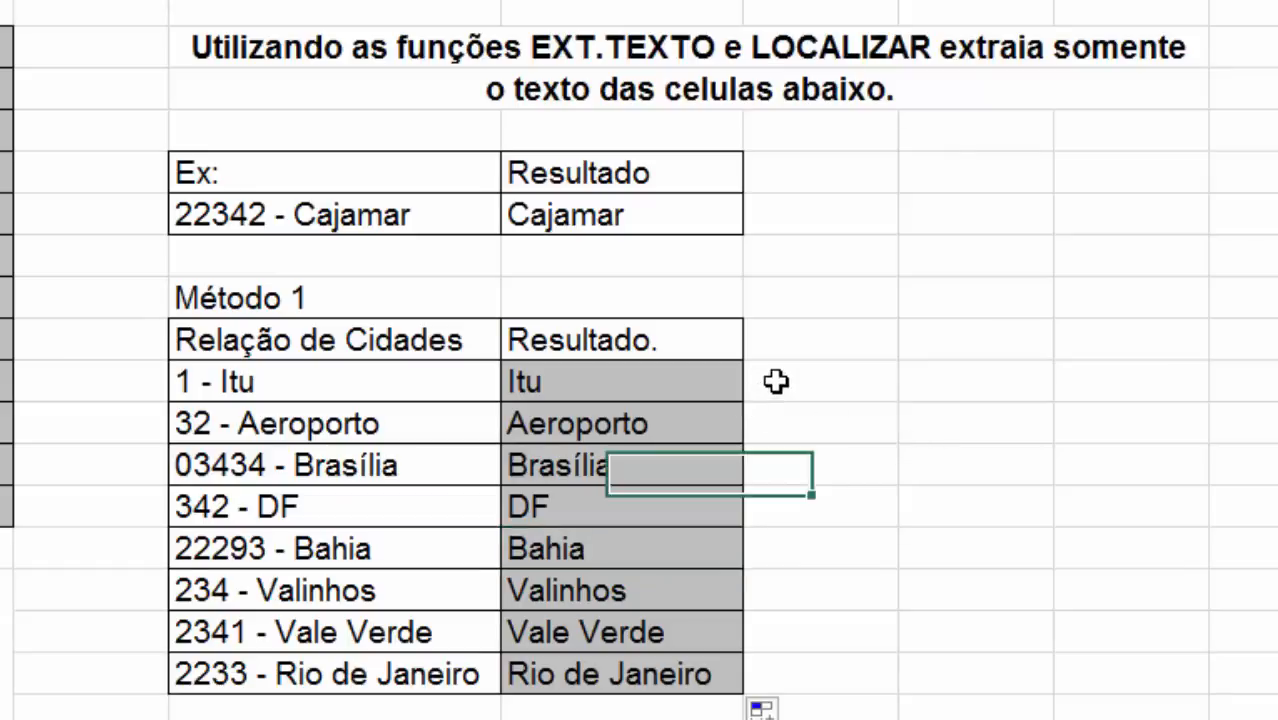
text(=fó)
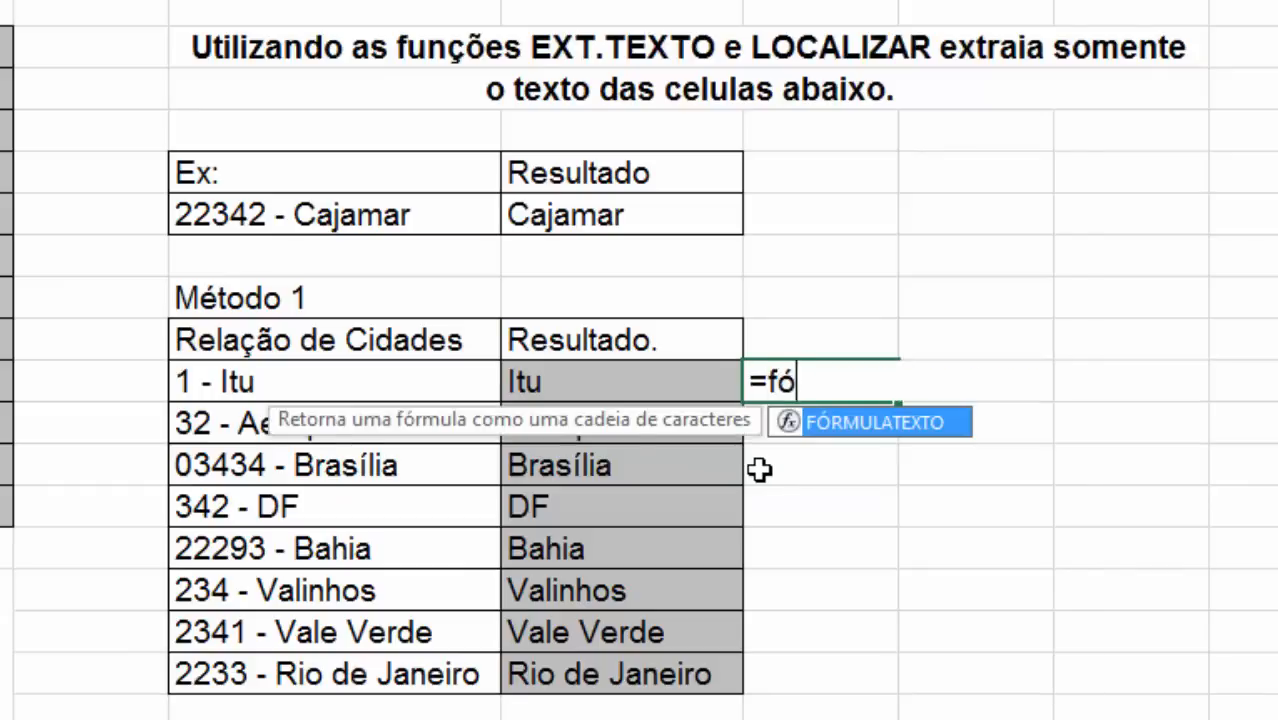
key(Tab)
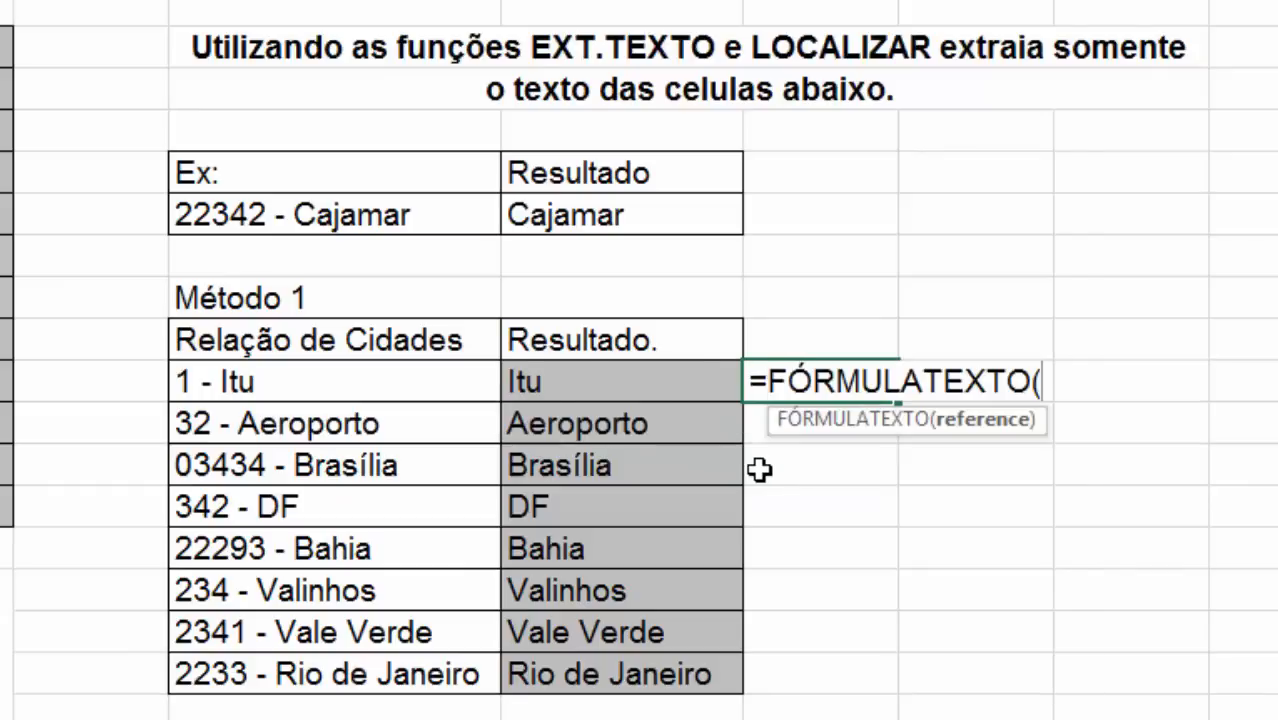
key(Left)
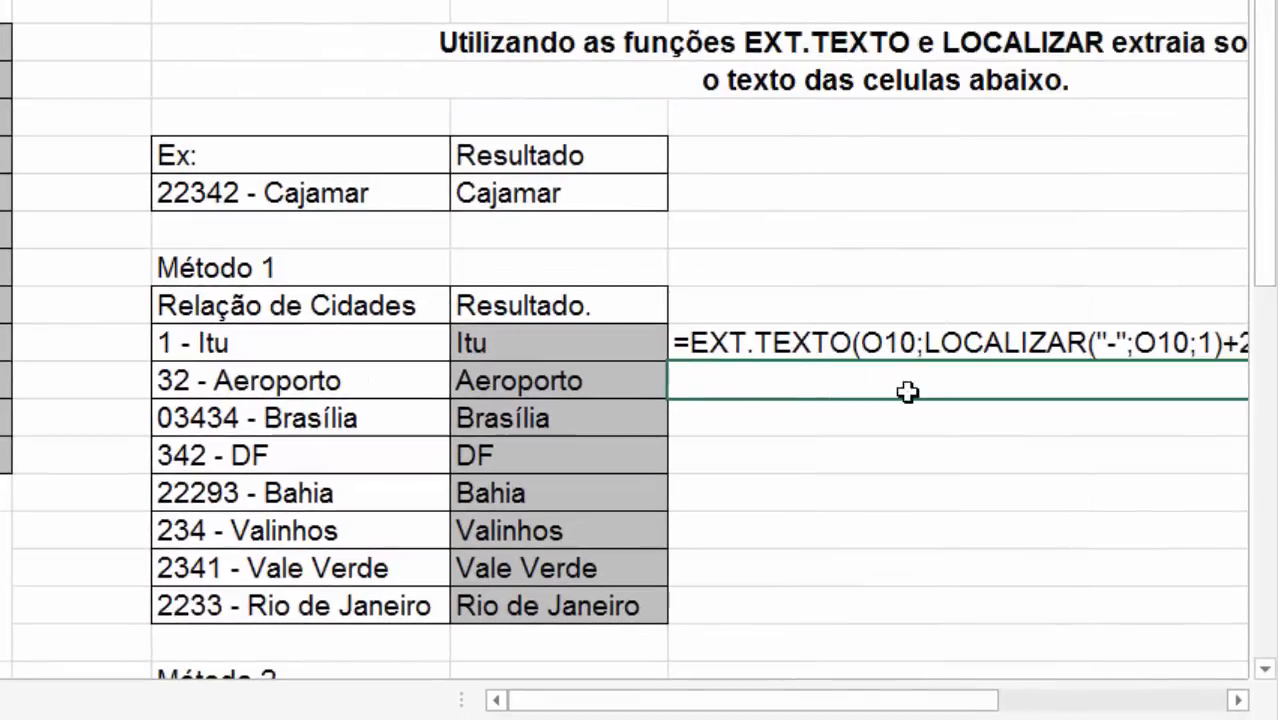
click(907, 392)
drag(946, 700, 1031, 706)
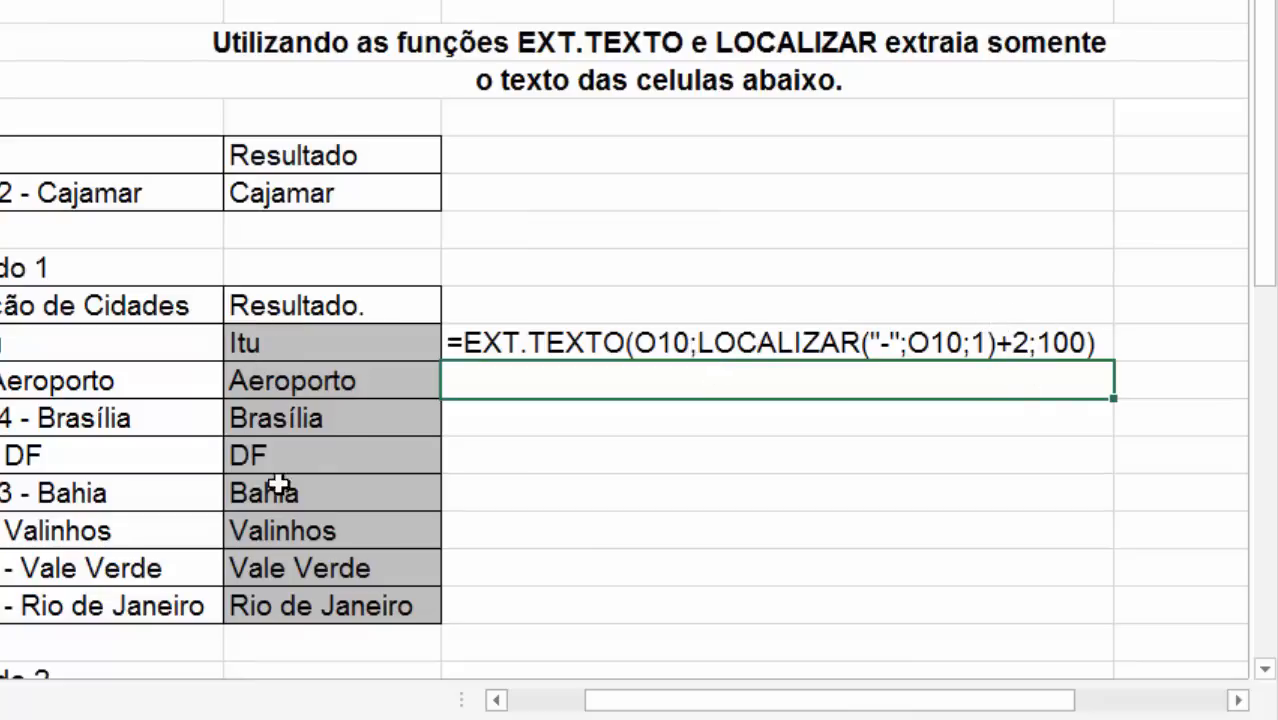
Look over the empty Método 2 and Método 3 tables below the Método 1 results.
click(573, 450)
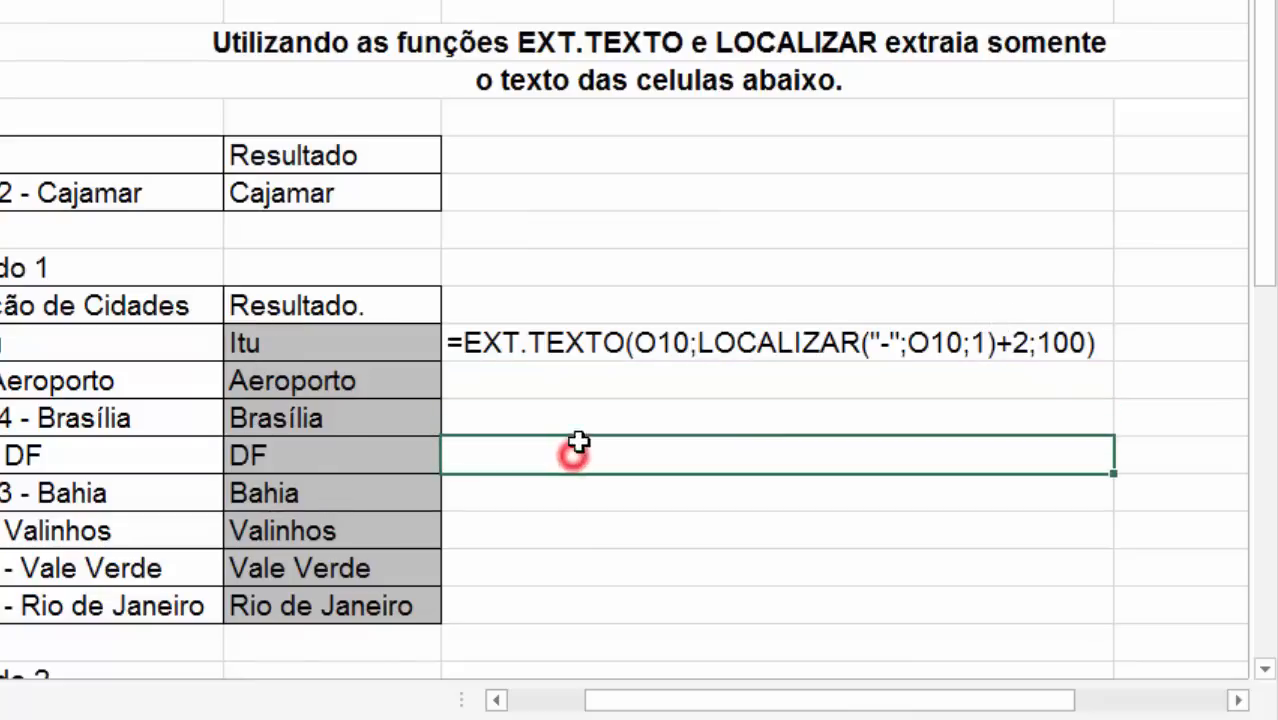
scroll(585, 431, down, 4)
scroll(585, 427, down, 3)
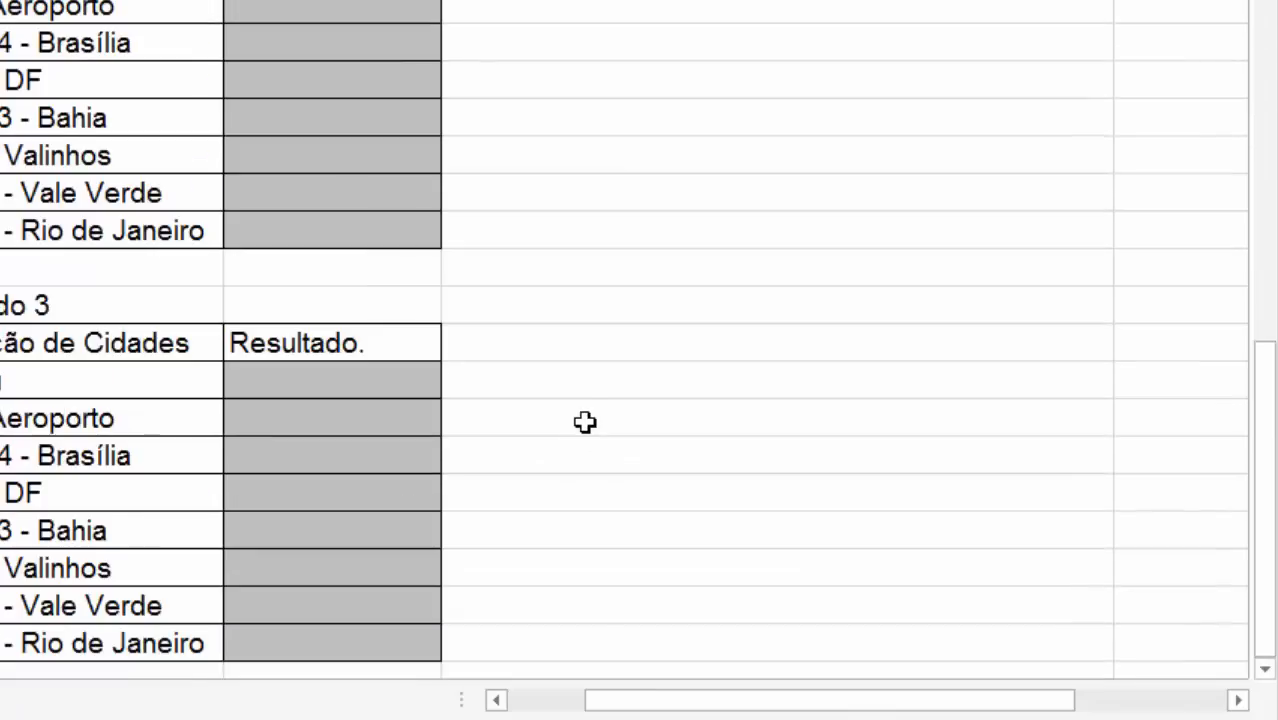
scroll(585, 425, up, 3)
scroll(582, 467, down, 1)
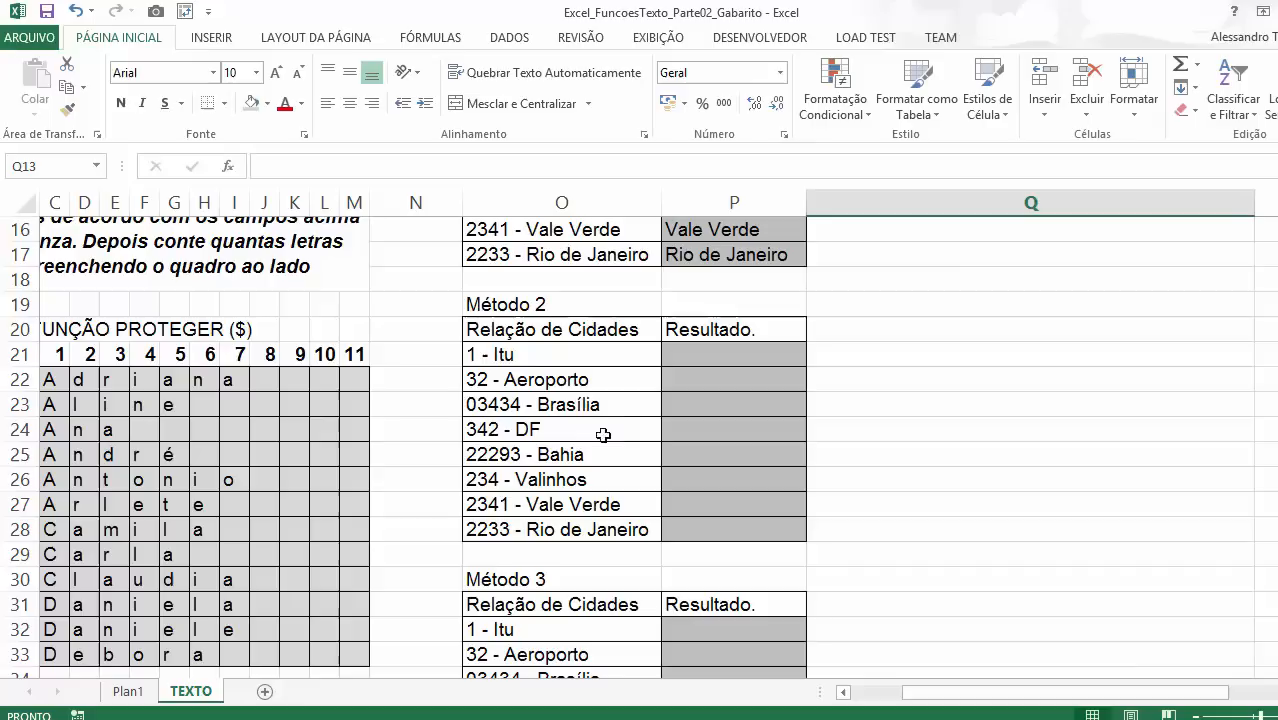